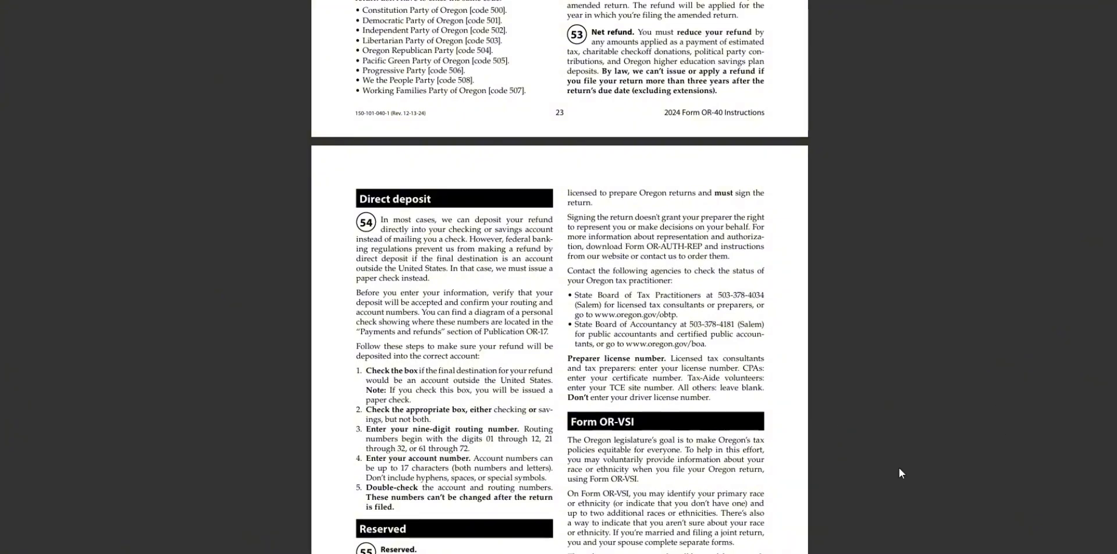
Step: Return to the cover page of the 2024 Form OR-40 instructions and highlight the title and the Full-year Resident heading
{"action": "scroll", "coordinate": [839, 440], "scroll_direction": "up", "scroll_amount": 20}
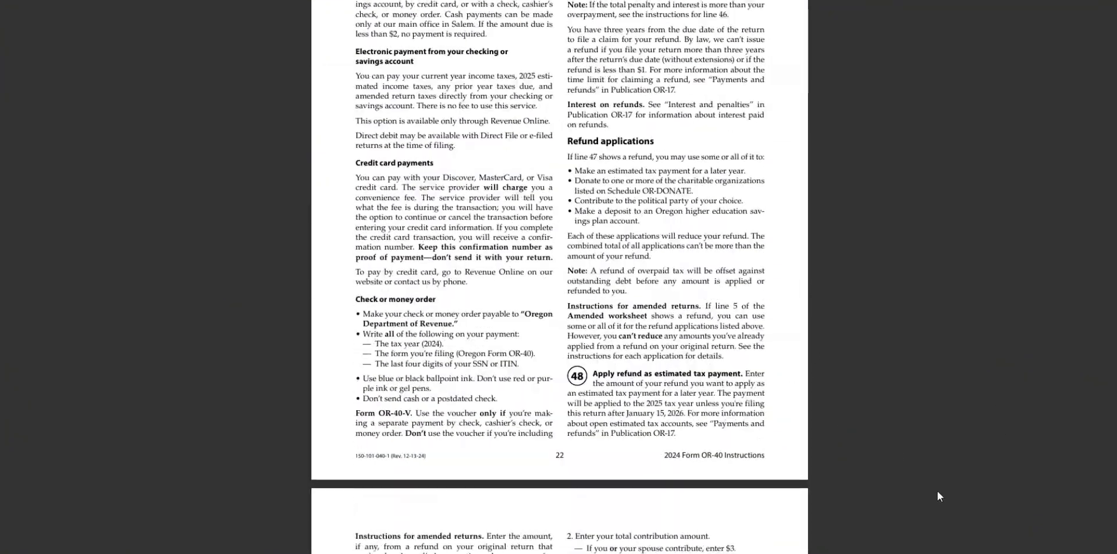
{"action": "scroll", "coordinate": [908, 472], "scroll_direction": "up", "scroll_amount": 20}
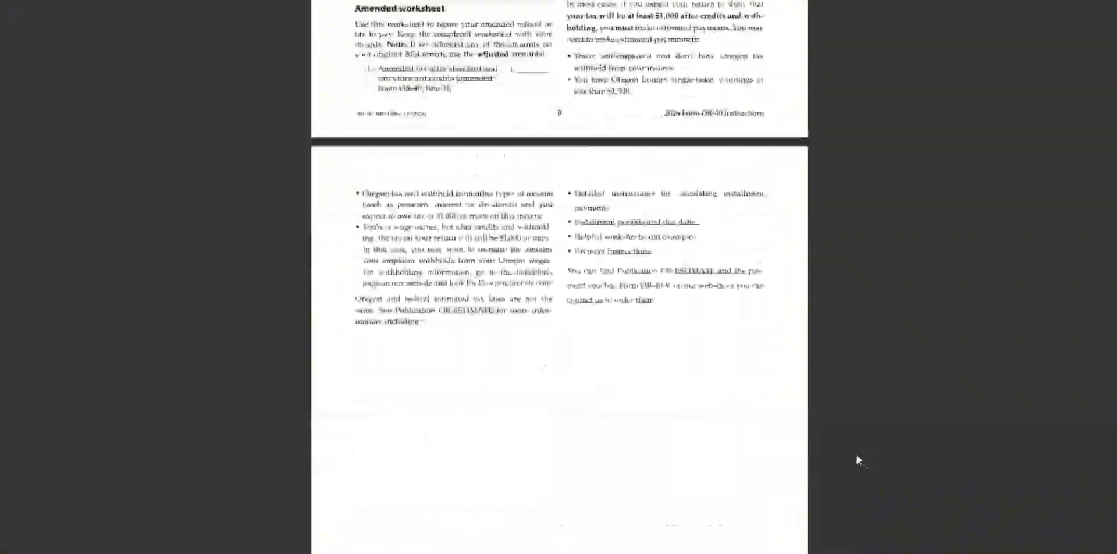
{"action": "scroll", "coordinate": [844, 448], "scroll_direction": "up", "scroll_amount": 20}
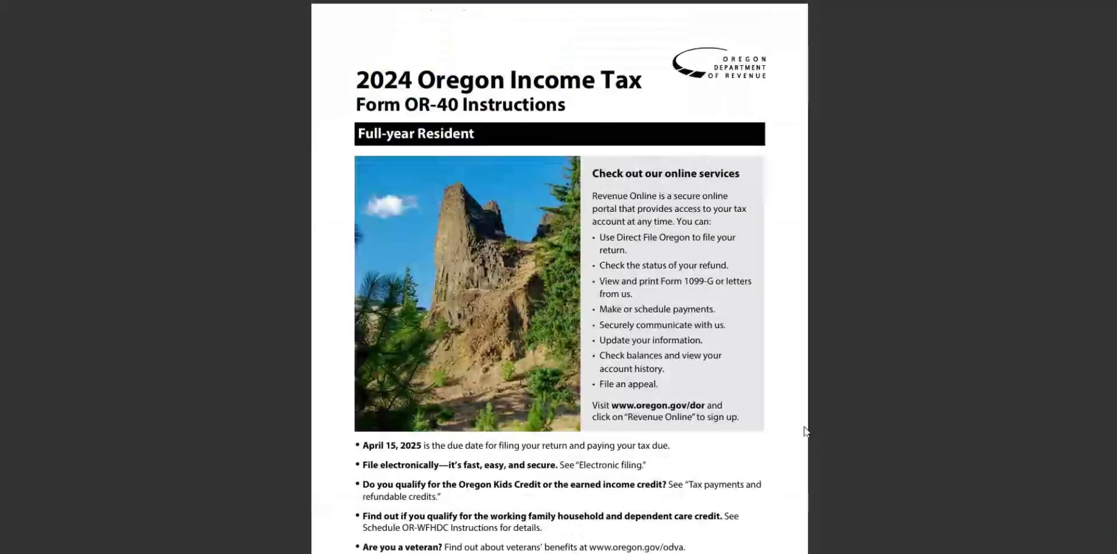
{"action": "left_click_drag", "start_coordinate": [378, 102], "coordinate": [366, 102]}
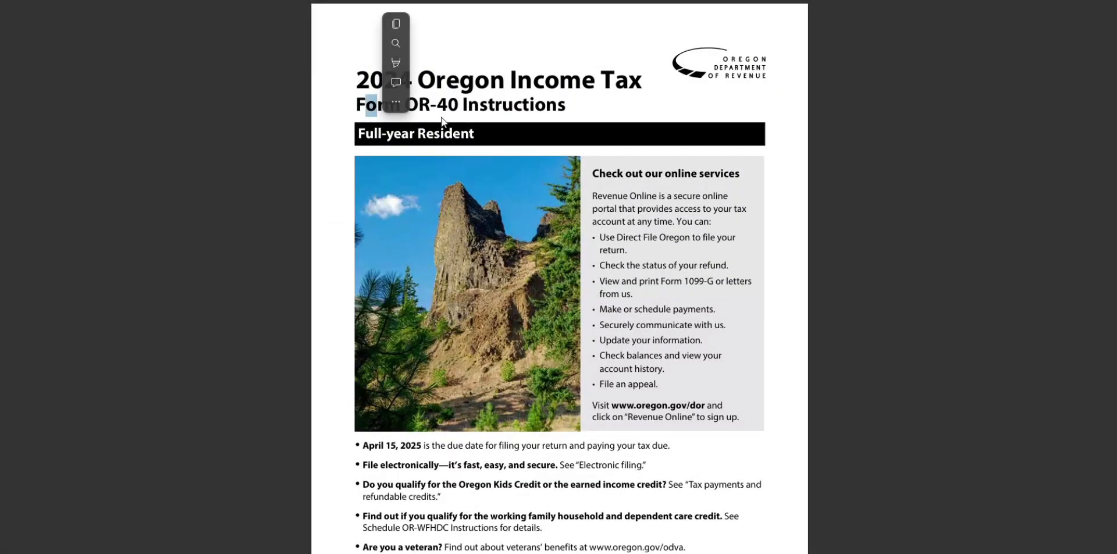
{"action": "left_click", "coordinate": [363, 135]}
{"action": "left_click_drag", "start_coordinate": [363, 134], "coordinate": [464, 137]}
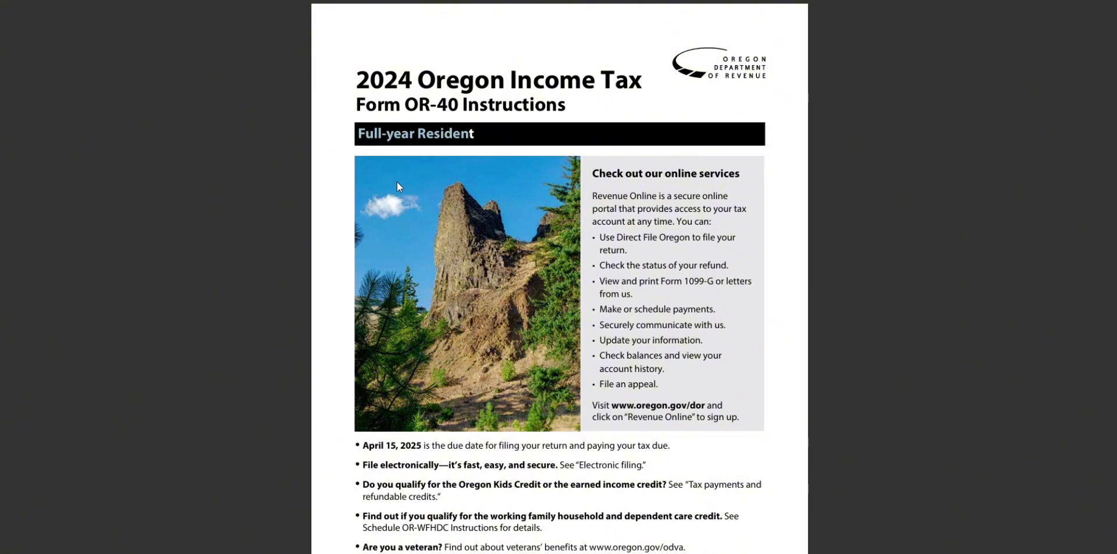
{"action": "left_click", "coordinate": [381, 110]}
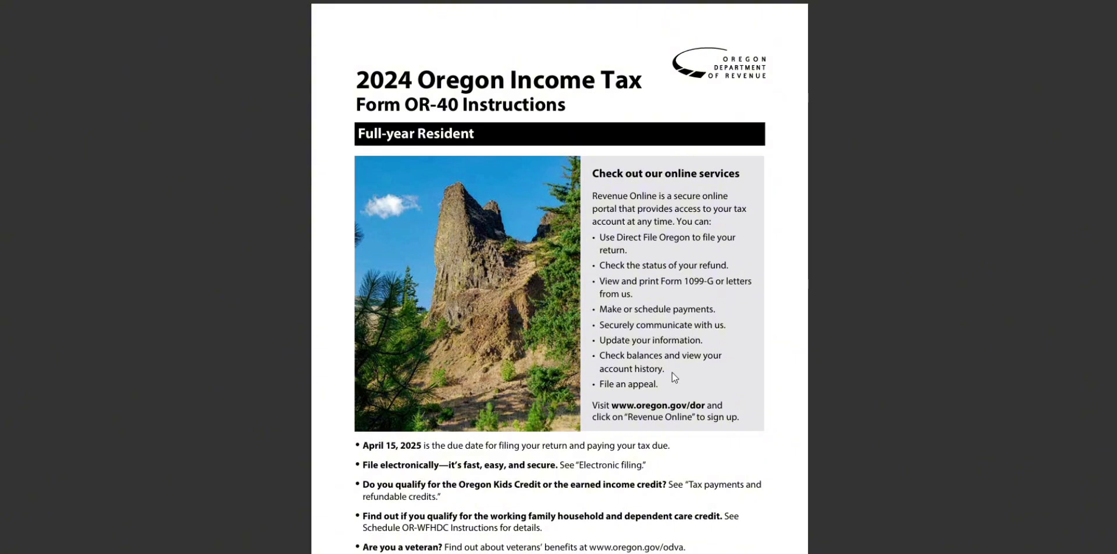
{"action": "left_click_drag", "start_coordinate": [357, 77], "coordinate": [512, 144]}
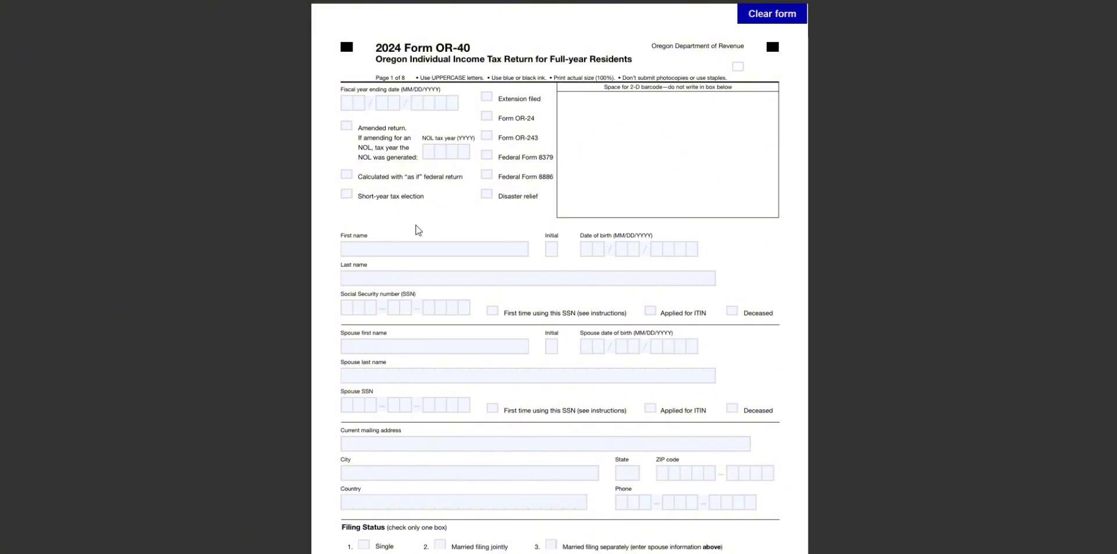
Step: Examine the fiscal year, taxpayer name, SSN, mailing address and phone fields on page 1 of Form OR-40
{"action": "left_click", "coordinate": [345, 107]}
{"action": "left_click", "coordinate": [386, 247]}
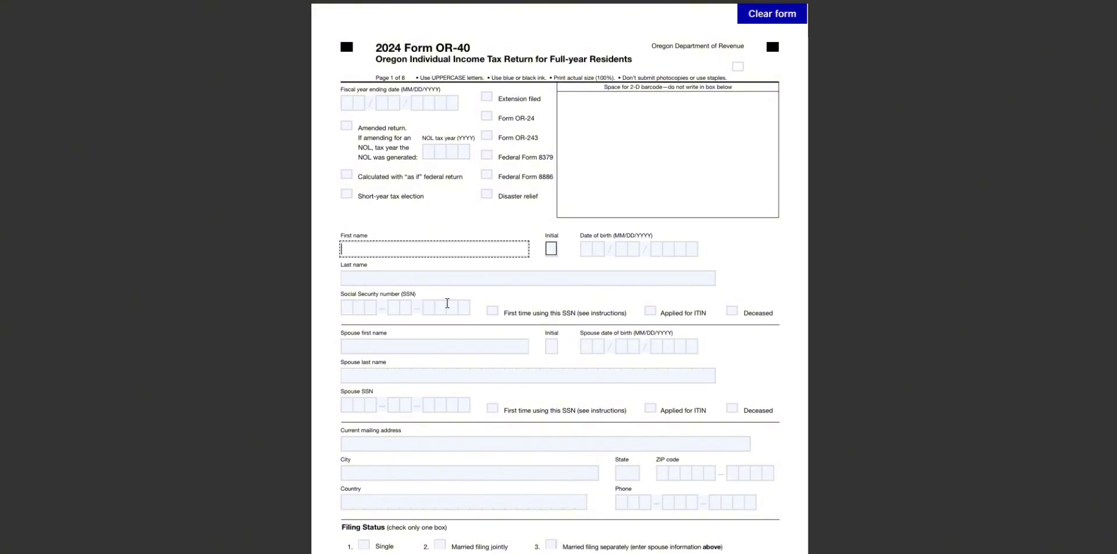
{"action": "key", "text": "Tab"}
{"action": "key", "text": "Tab"}
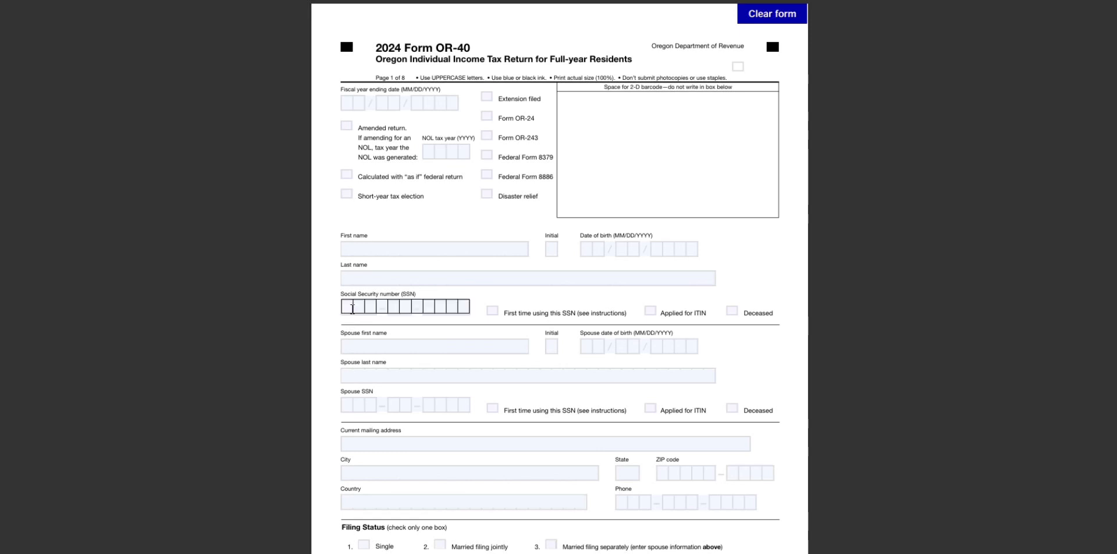
{"action": "scroll", "coordinate": [505, 334], "scroll_direction": "down", "scroll_amount": 2}
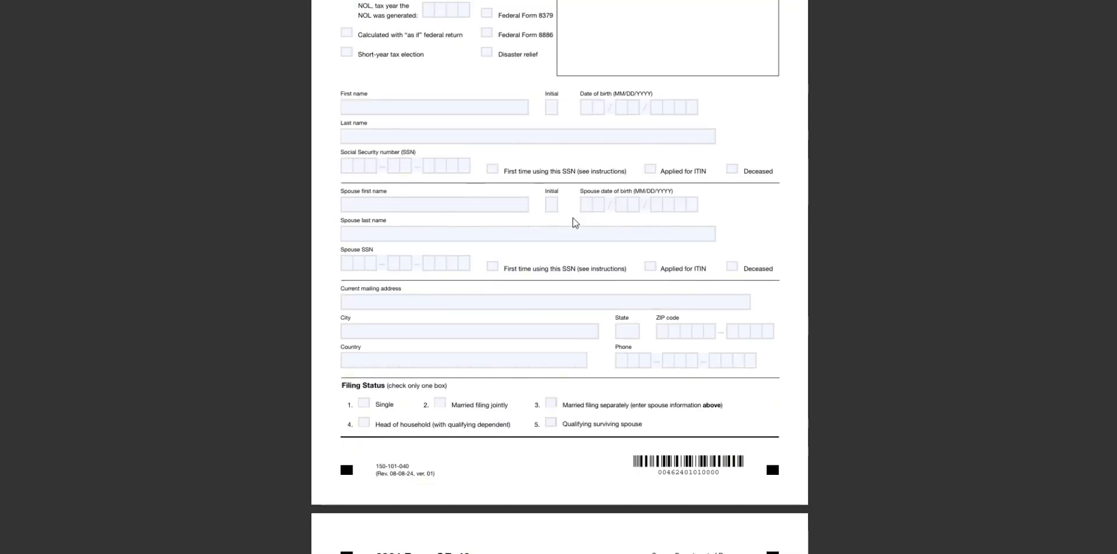
{"action": "scroll", "coordinate": [561, 229], "scroll_direction": "down", "scroll_amount": 2}
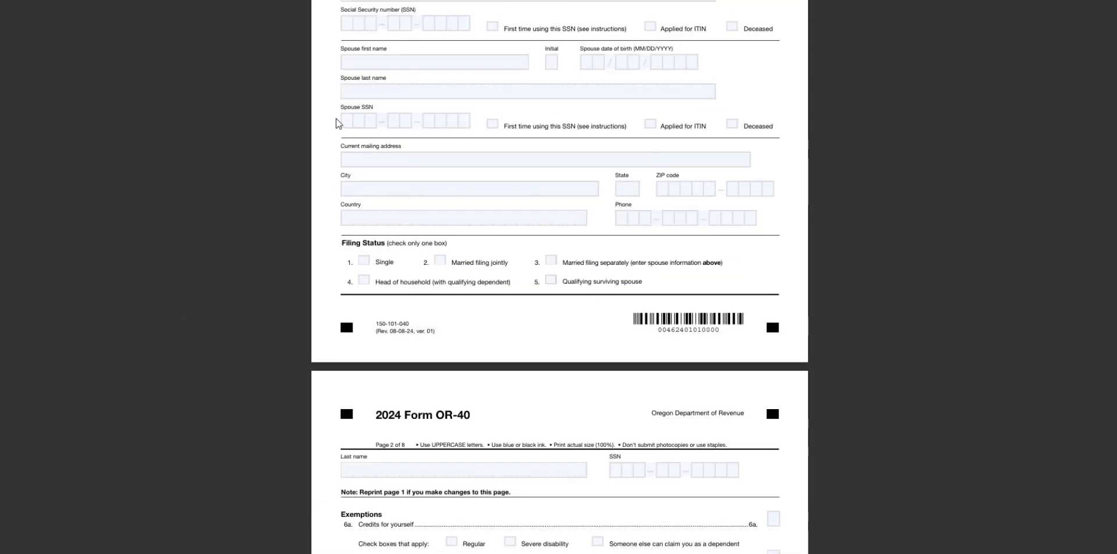
{"action": "left_click", "coordinate": [347, 159]}
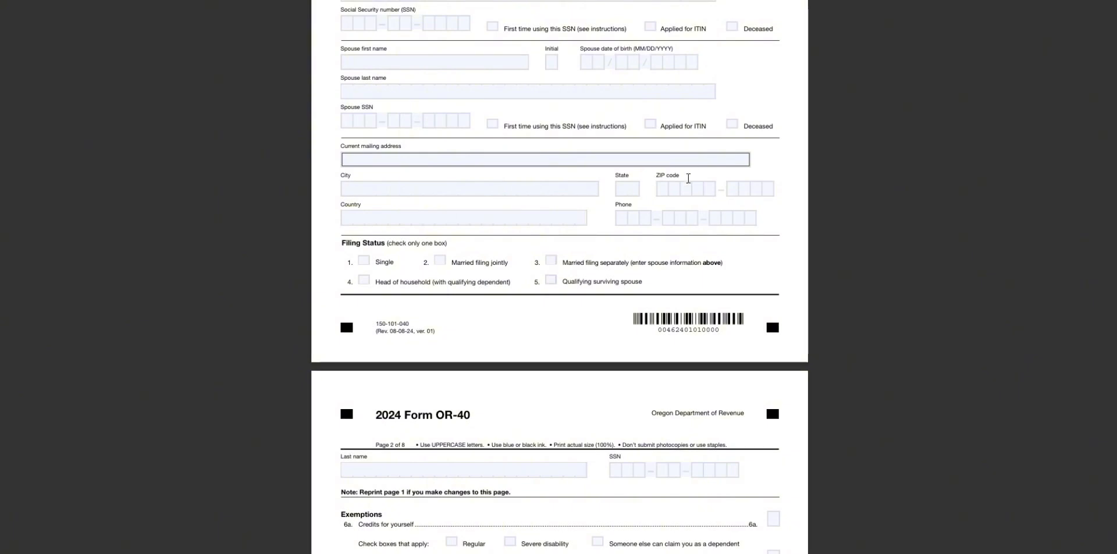
{"action": "key", "text": "Tab"}
{"action": "key", "text": "Tab"}
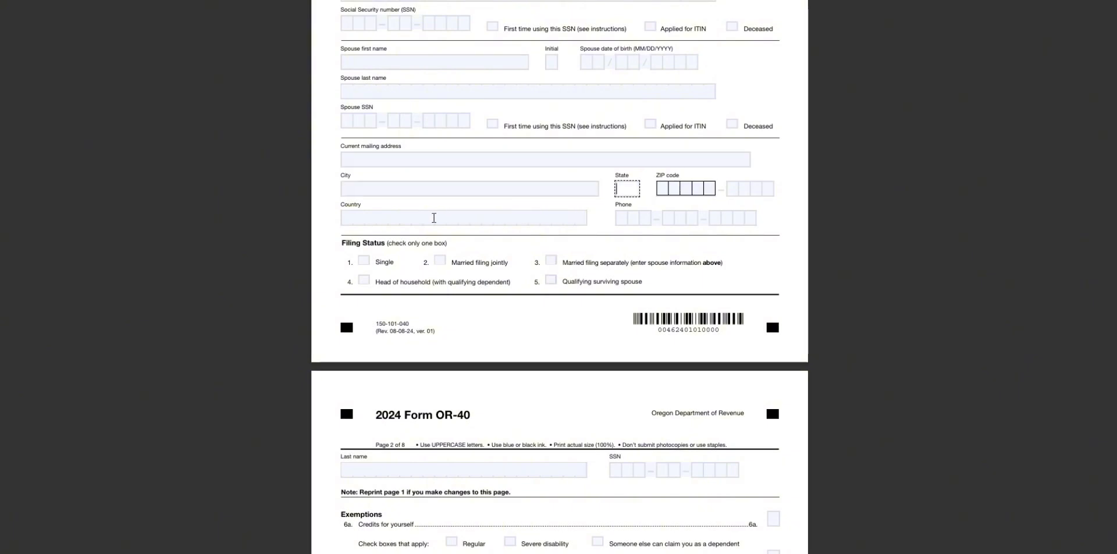
{"action": "key", "text": "Tab"}
{"action": "key", "text": "Tab"}
Step: Mark Single as the filing status on page 1 of Form OR-40
{"action": "scroll", "coordinate": [395, 186], "scroll_direction": "down", "scroll_amount": 2}
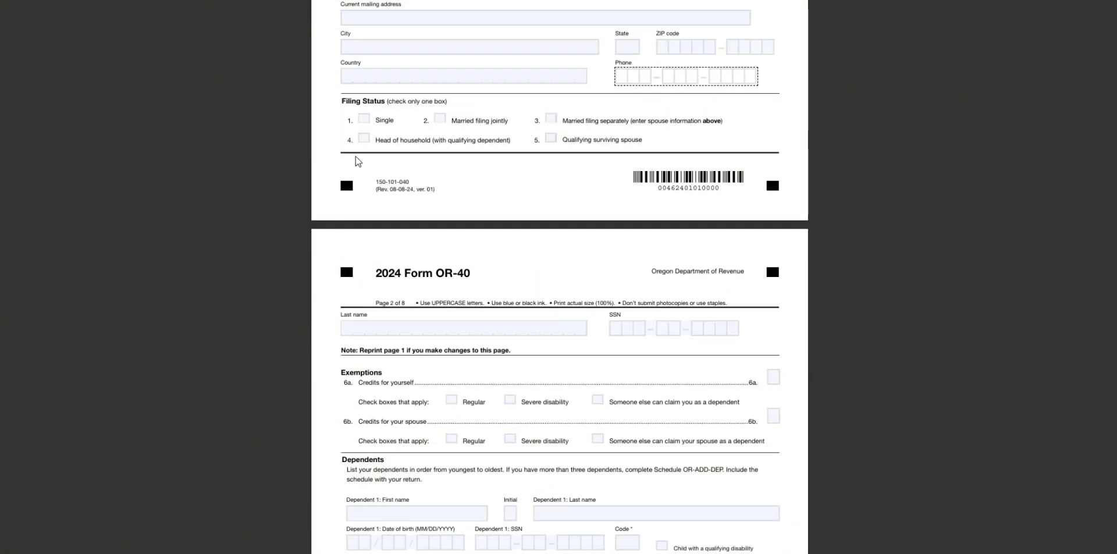
{"action": "left_click", "coordinate": [362, 120]}
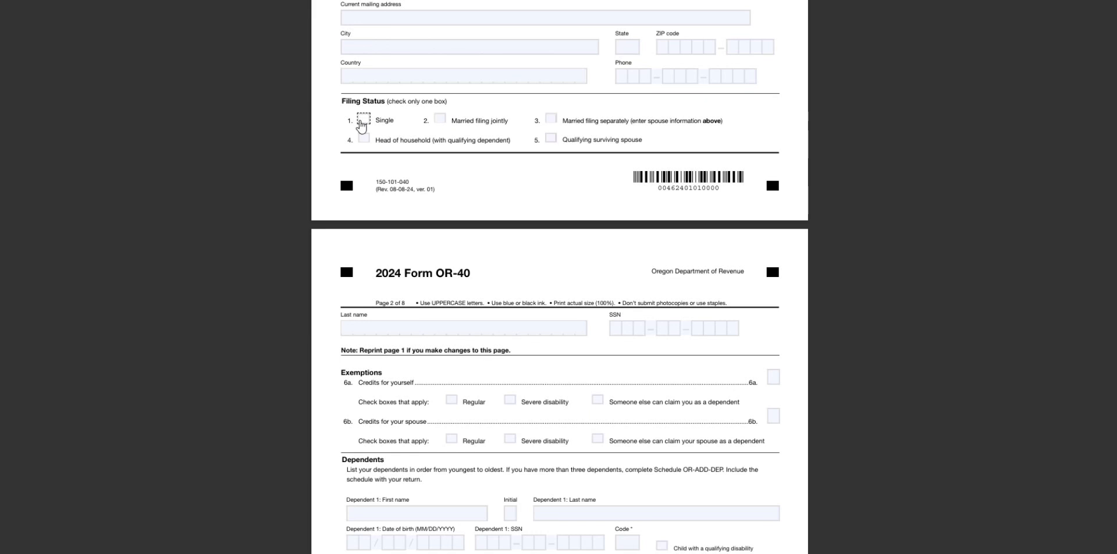
{"action": "left_click", "coordinate": [363, 122]}
Step: Enter 1 on line 6a, credits for yourself, in the Exemptions section on page 2
{"action": "scroll", "coordinate": [591, 260], "scroll_direction": "down", "scroll_amount": 2}
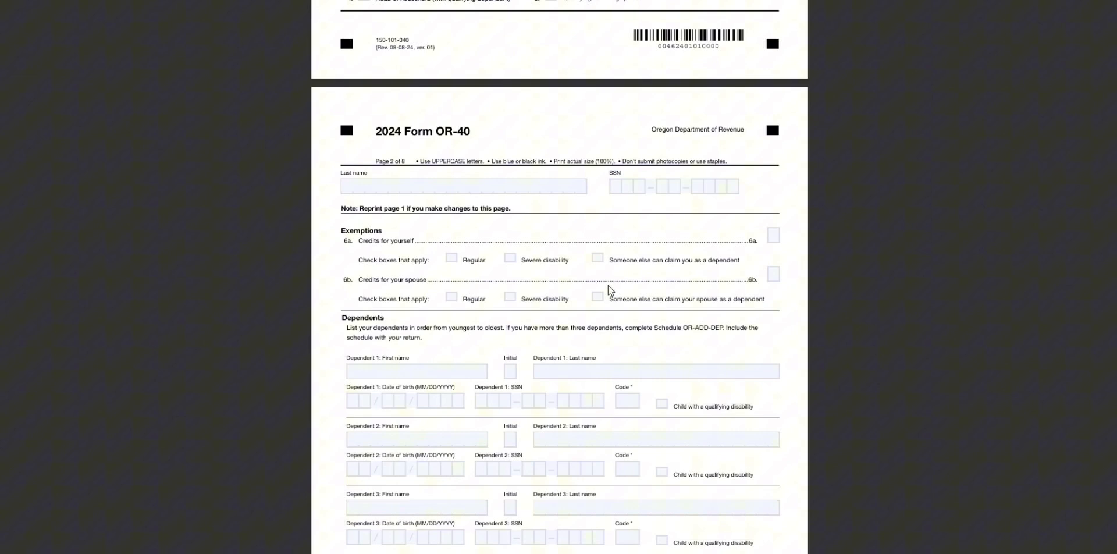
{"action": "left_click", "coordinate": [489, 189]}
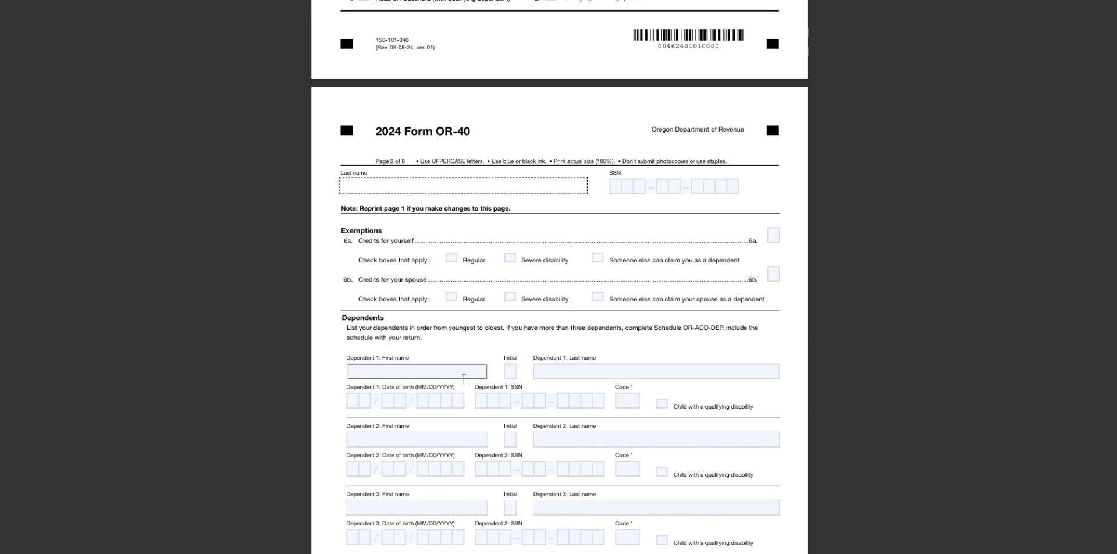
{"action": "scroll", "coordinate": [372, 221], "scroll_direction": "down", "scroll_amount": 3}
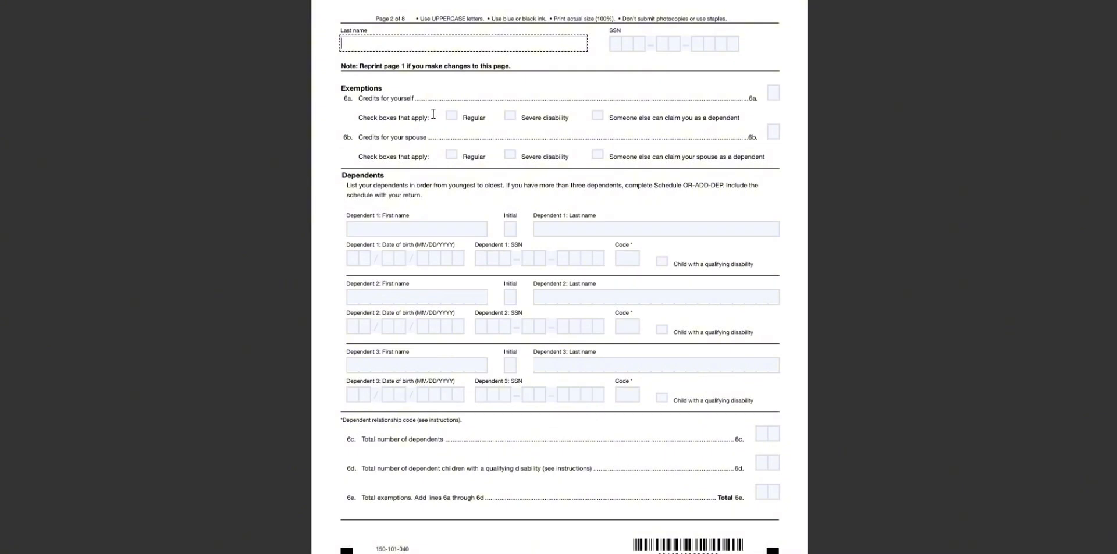
{"action": "left_click", "coordinate": [777, 96]}
{"action": "type", "text": "1"}
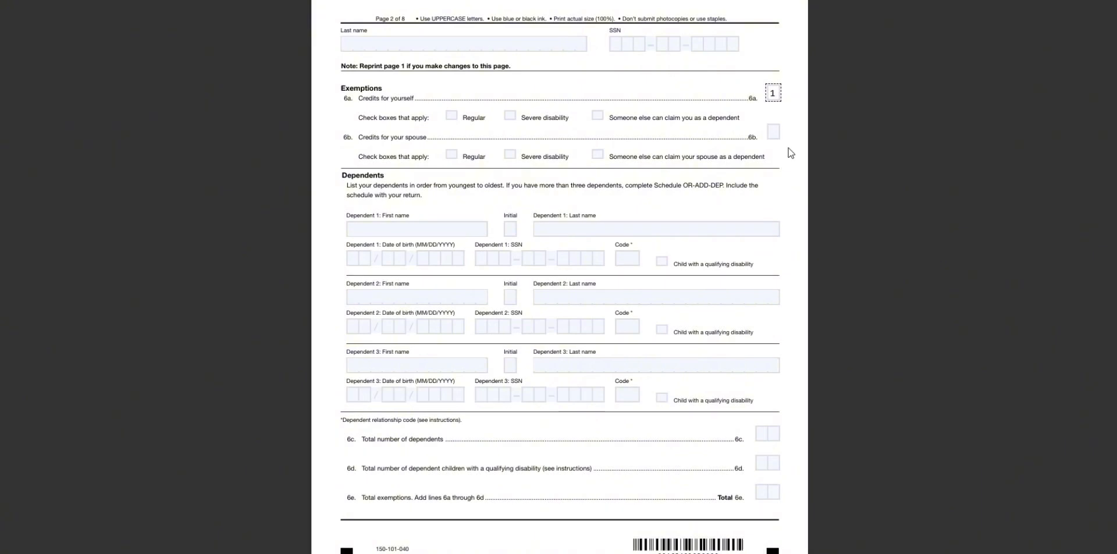
Step: Review the dependents section of the form, find the line 6a to 6d rules in the instructions and highlight the 6c Dependents heading
{"action": "scroll", "coordinate": [791, 154], "scroll_direction": "down", "scroll_amount": 3}
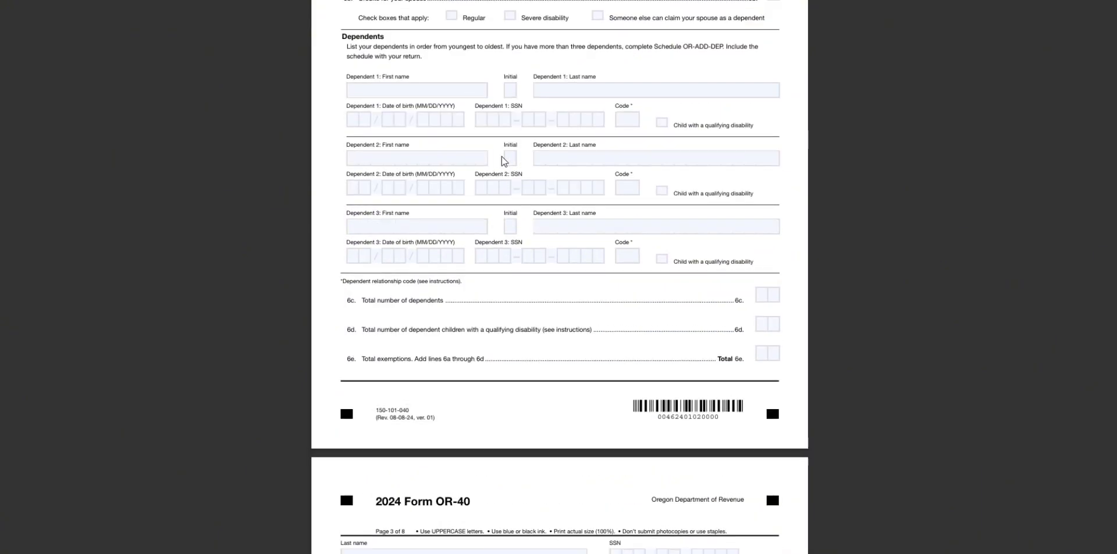
{"action": "scroll", "coordinate": [863, 163], "scroll_direction": "up", "scroll_amount": 3}
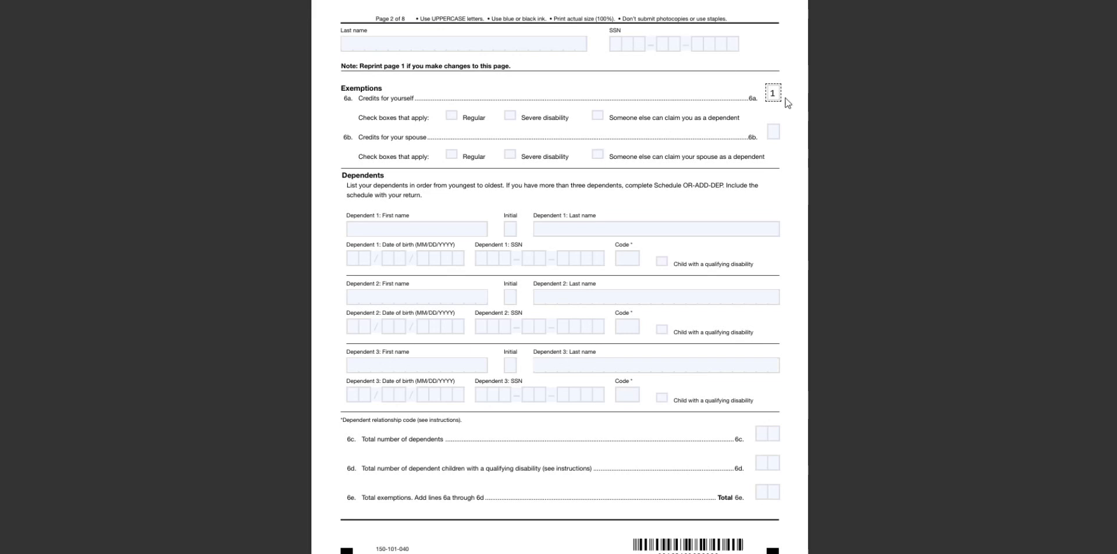
{"action": "left_click", "coordinate": [423, 232]}
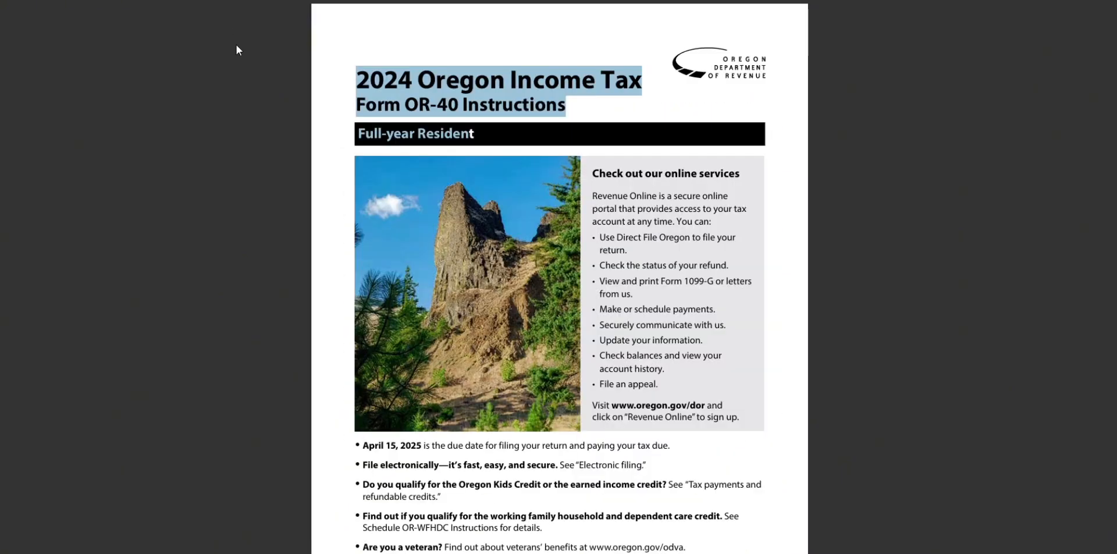
{"action": "scroll", "coordinate": [610, 320], "scroll_direction": "down", "scroll_amount": 3}
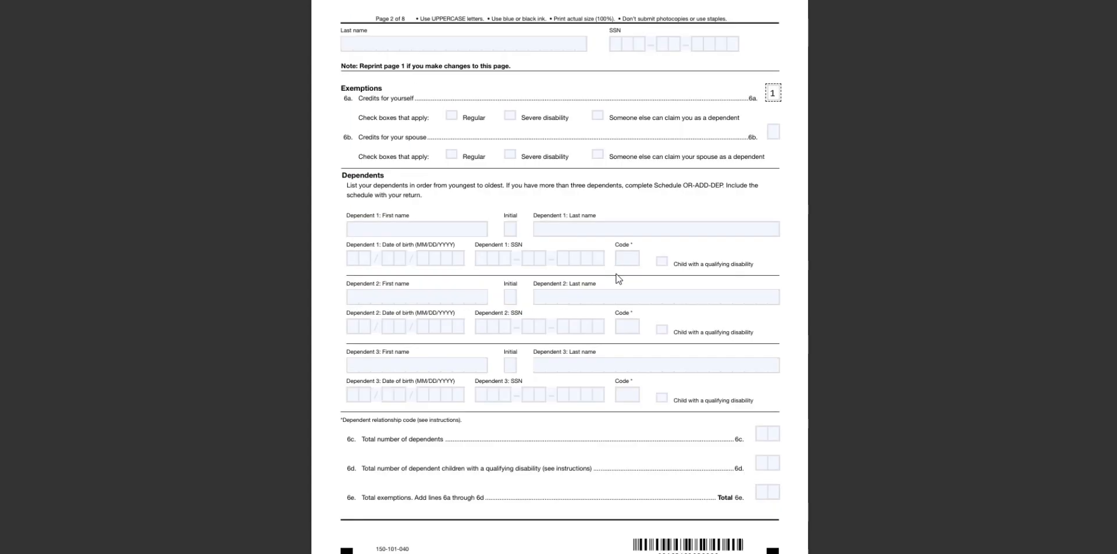
{"action": "scroll", "coordinate": [445, 326], "scroll_direction": "down", "scroll_amount": 3}
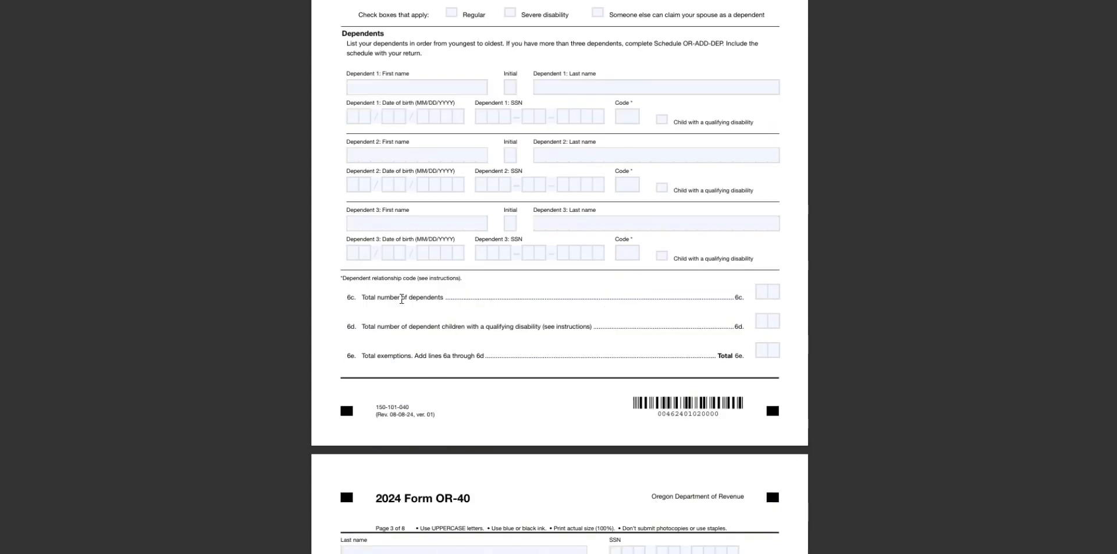
{"action": "scroll", "coordinate": [407, 326], "scroll_direction": "up", "scroll_amount": 5}
{"action": "scroll", "coordinate": [406, 379], "scroll_direction": "down", "scroll_amount": 3}
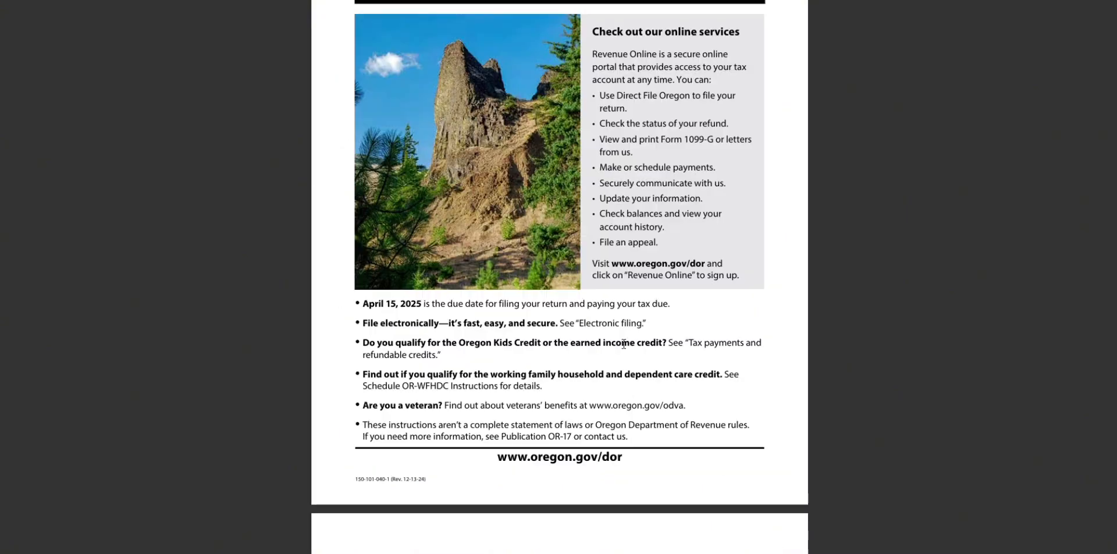
{"action": "scroll", "coordinate": [618, 296], "scroll_direction": "down", "scroll_amount": 20}
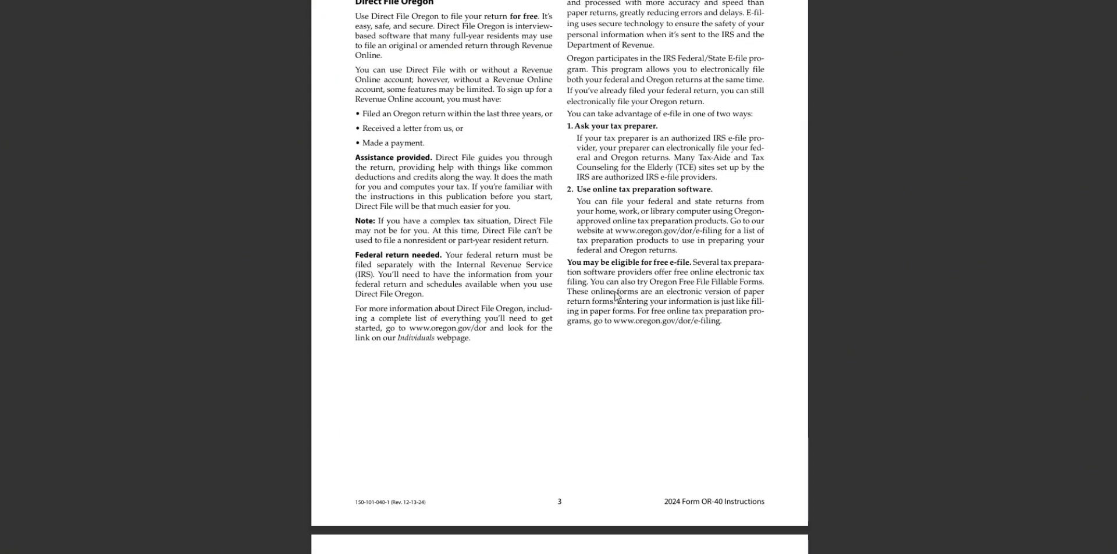
{"action": "scroll", "coordinate": [618, 296], "scroll_direction": "down", "scroll_amount": 20}
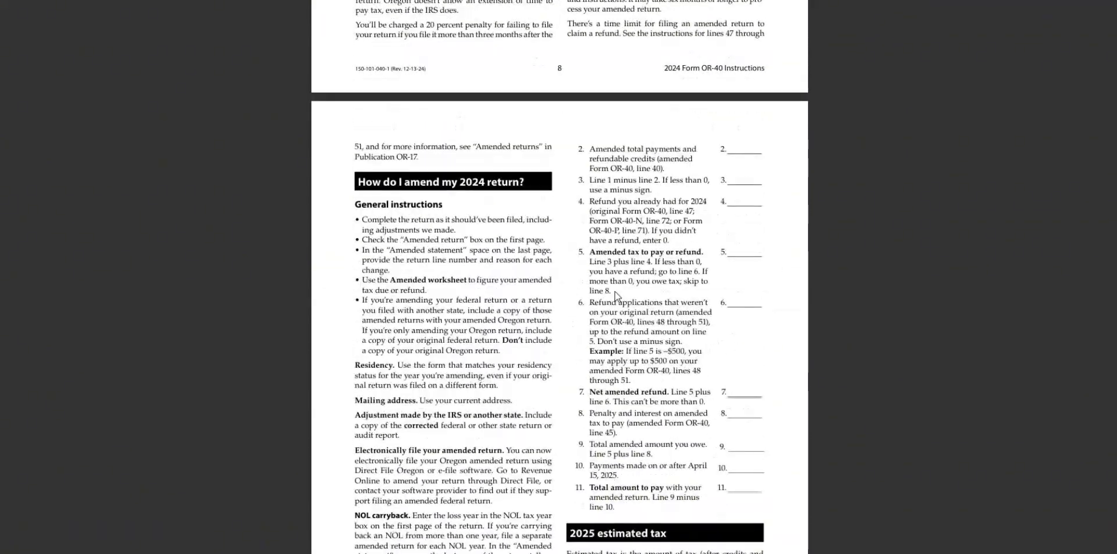
{"action": "scroll", "coordinate": [617, 296], "scroll_direction": "down", "scroll_amount": 15}
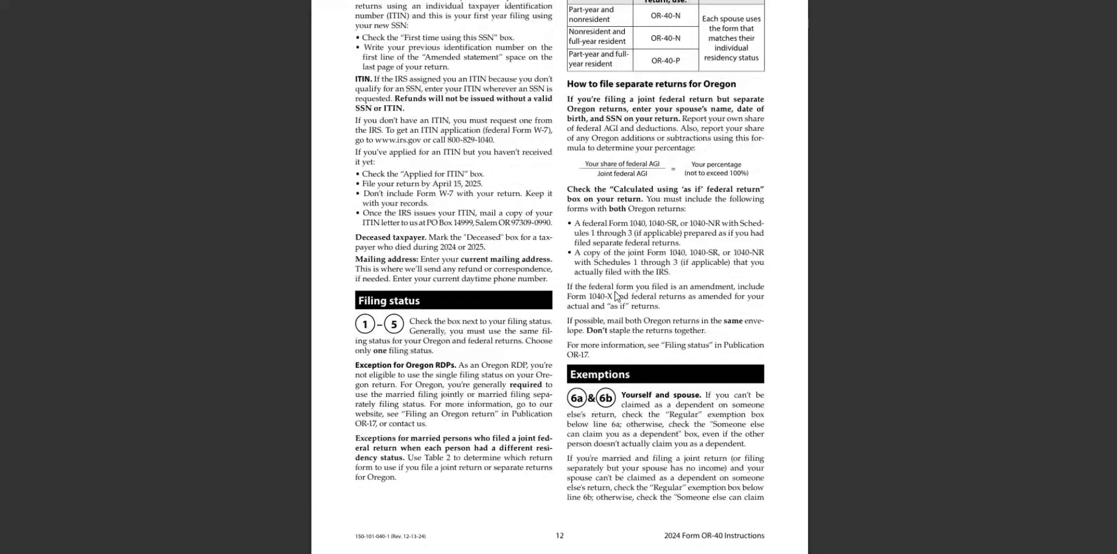
{"action": "scroll", "coordinate": [617, 296], "scroll_direction": "down", "scroll_amount": 5}
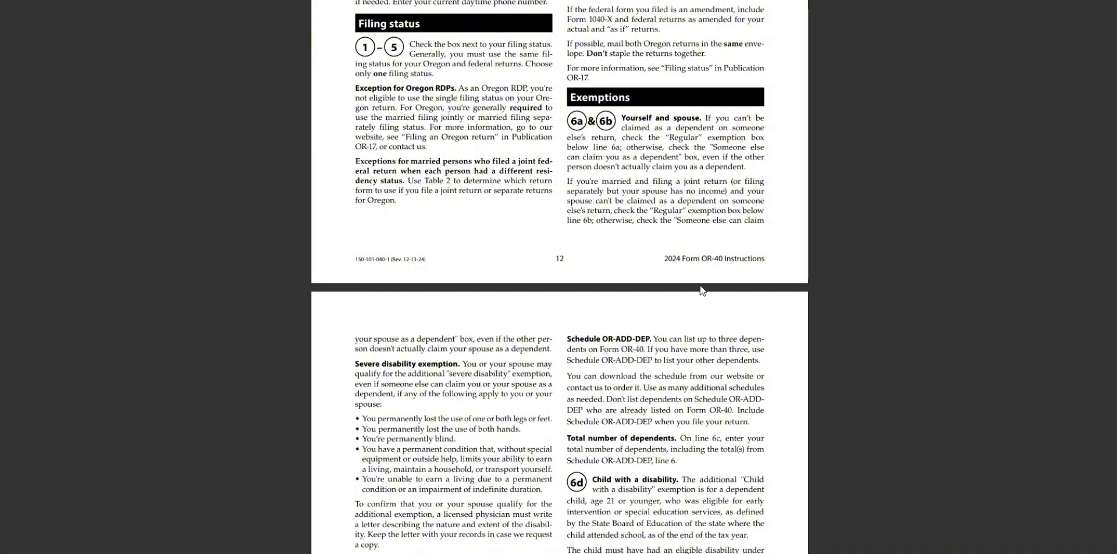
{"action": "scroll", "coordinate": [481, 400], "scroll_direction": "down", "scroll_amount": 5}
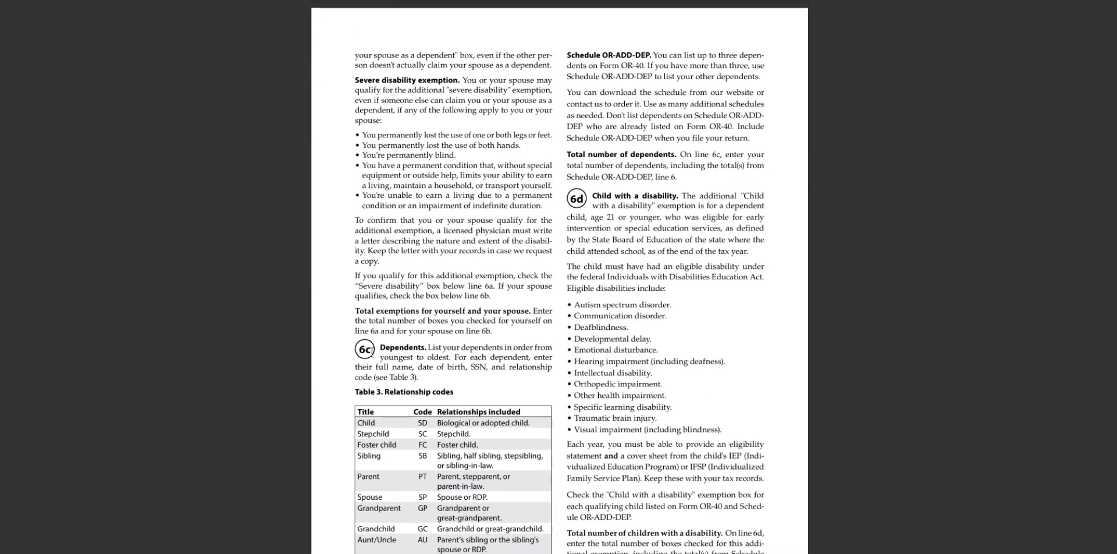
{"action": "left_click_drag", "start_coordinate": [366, 350], "coordinate": [466, 350]}
{"action": "scroll", "coordinate": [504, 415], "scroll_direction": "down", "scroll_amount": 3}
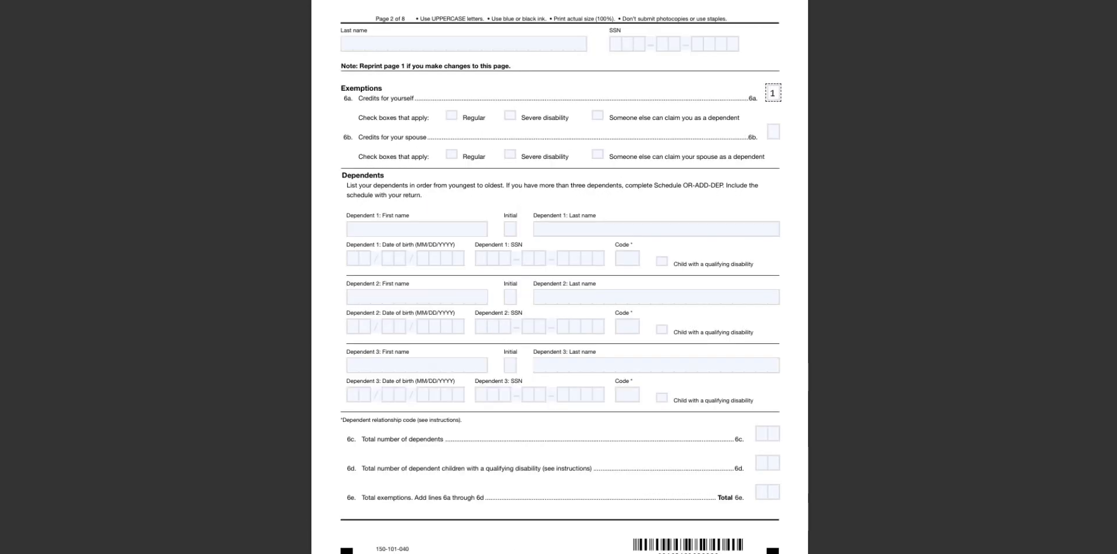
Step: Leave the dependent lines 6c and 6d blank and enter 1 as the total exemptions on line 6e
{"action": "scroll", "coordinate": [392, 432], "scroll_direction": "down", "scroll_amount": 3}
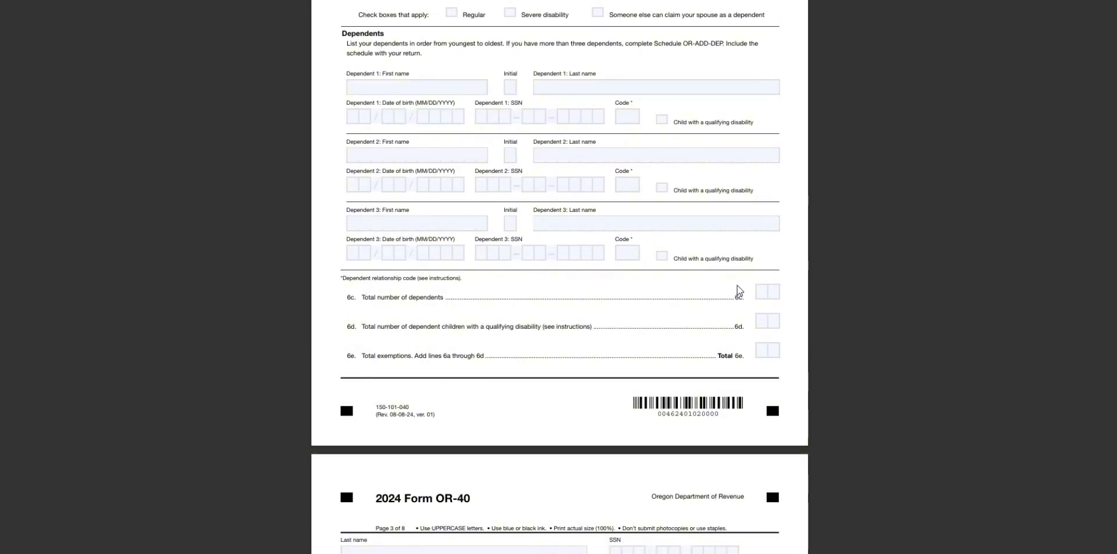
{"action": "left_click", "coordinate": [651, 155]}
{"action": "left_click", "coordinate": [753, 323]}
{"action": "scroll", "coordinate": [788, 354], "scroll_direction": "up", "scroll_amount": 5}
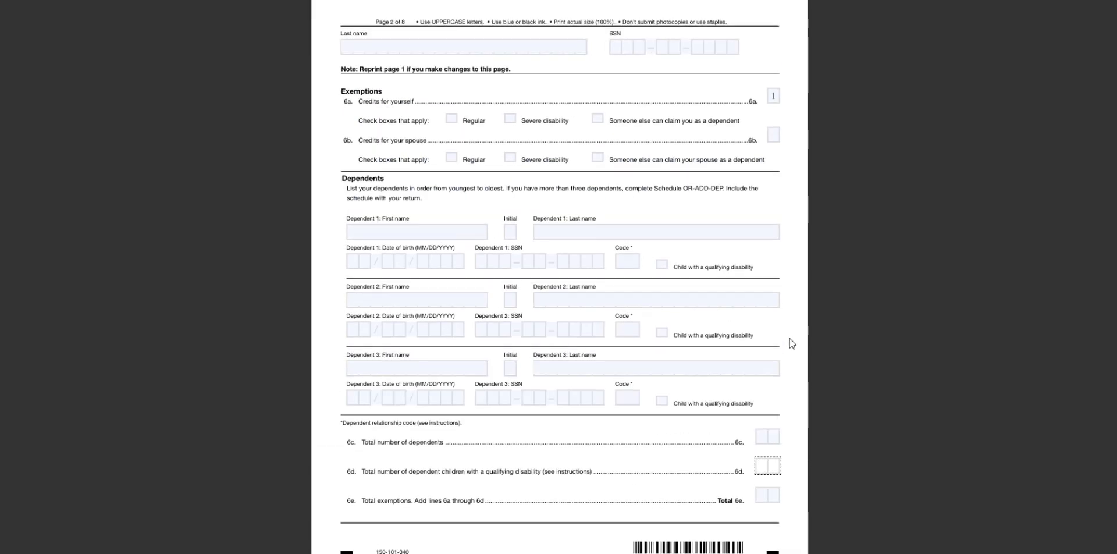
{"action": "scroll", "coordinate": [773, 235], "scroll_direction": "down", "scroll_amount": 7}
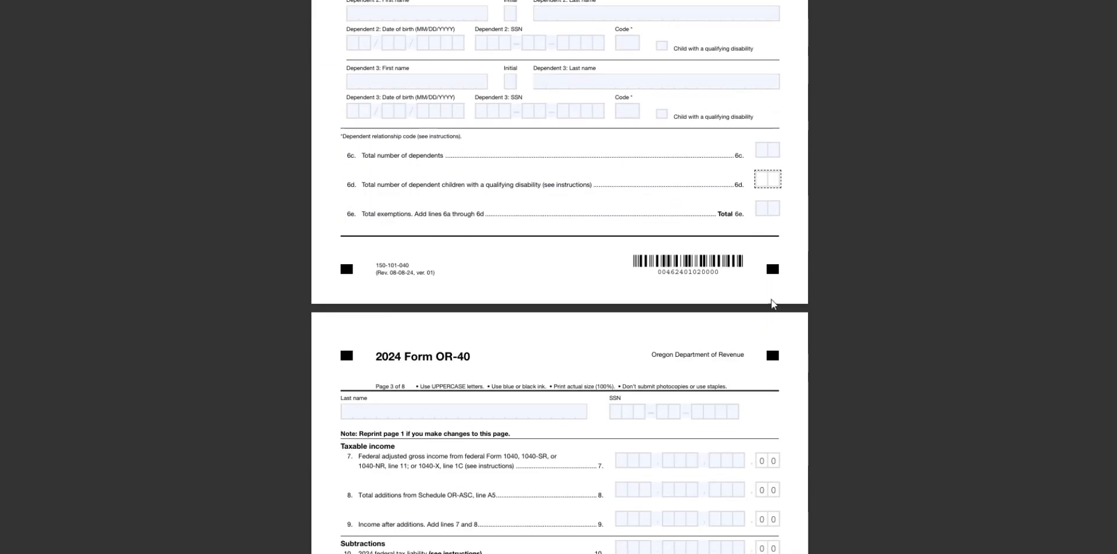
{"action": "left_click", "coordinate": [763, 201]}
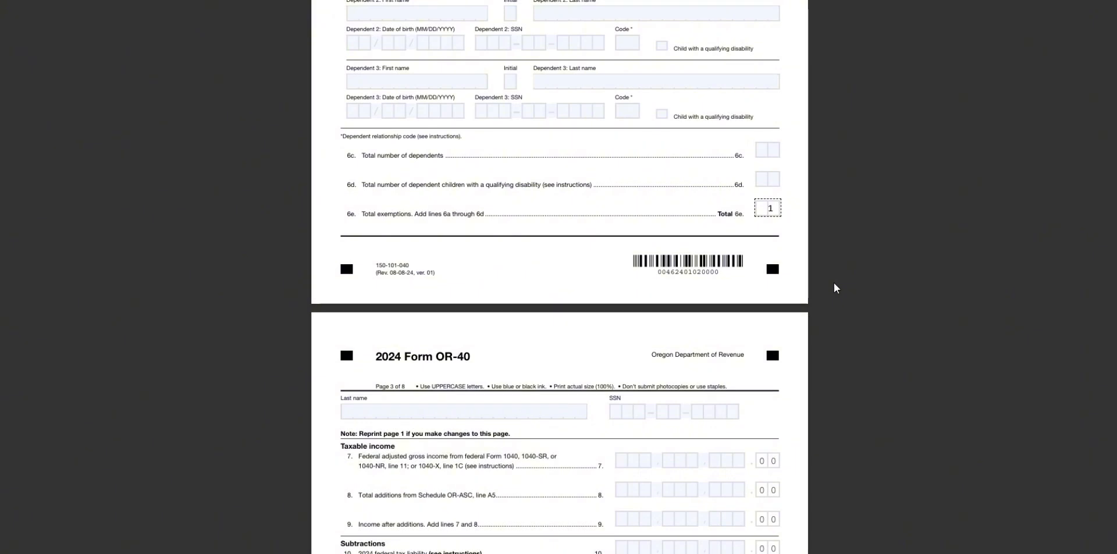
Step: Leave the page 3 last name and SSN blank and enter 40848.91 as federal adjusted gross income on line 7
{"action": "left_click", "coordinate": [864, 397]}
{"action": "scroll", "coordinate": [820, 442], "scroll_direction": "down", "scroll_amount": 5}
{"action": "left_click", "coordinate": [396, 129]}
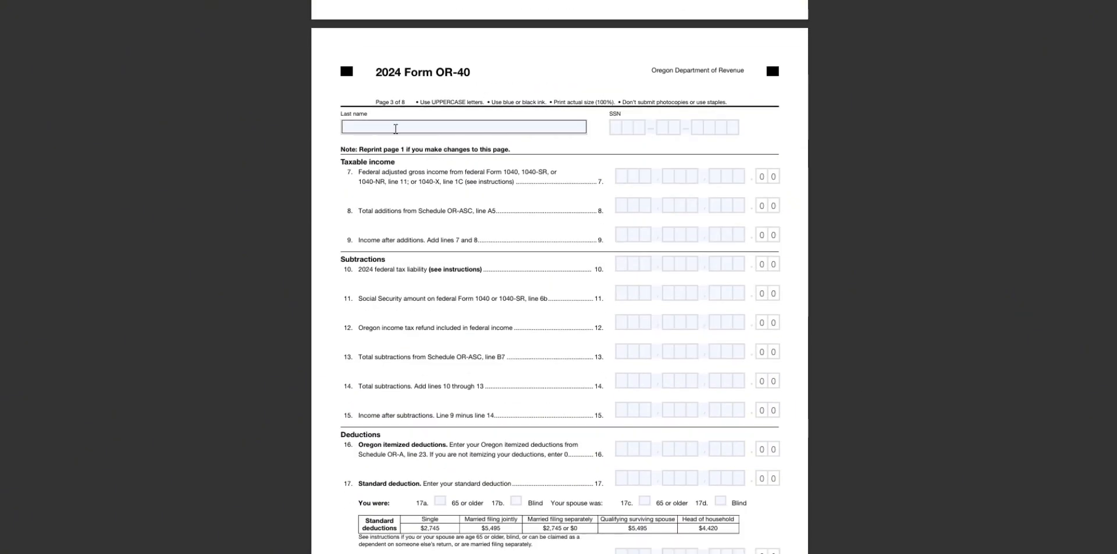
{"action": "key", "text": "Tab"}
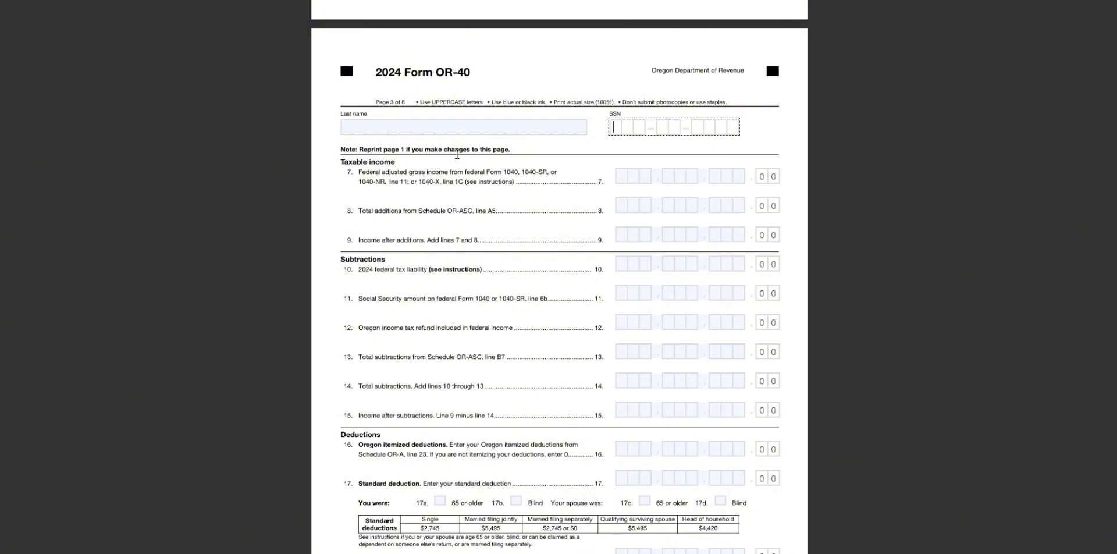
{"action": "left_click", "coordinate": [678, 175]}
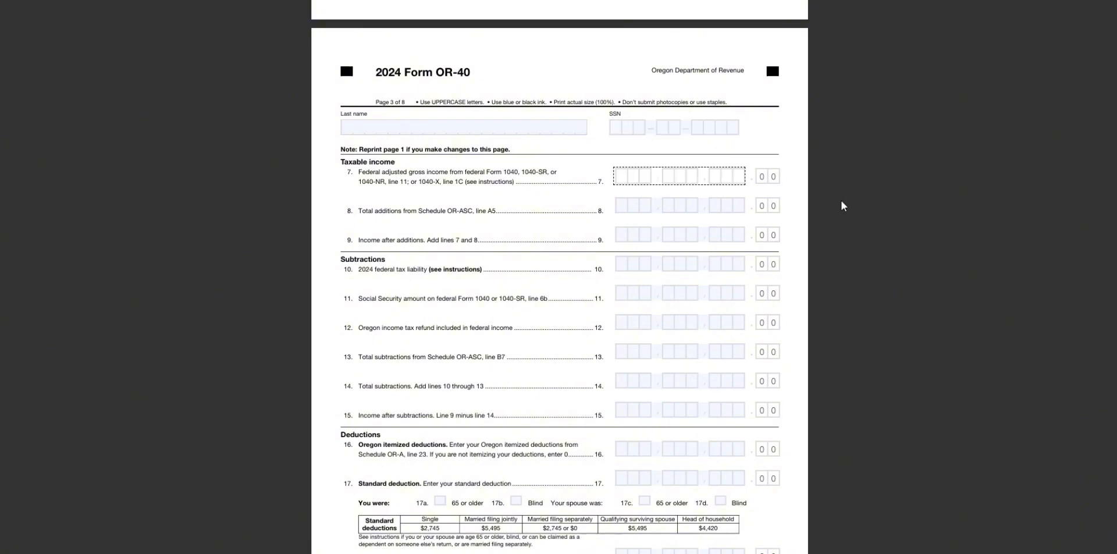
{"action": "type", "text": "40848.91"}
Step: Check the line 8 additions rule in the instructions, leave line 8 blank and enter 40848.91 as income after additions on line 9
{"action": "left_click_drag", "start_coordinate": [389, 182], "coordinate": [473, 211]}
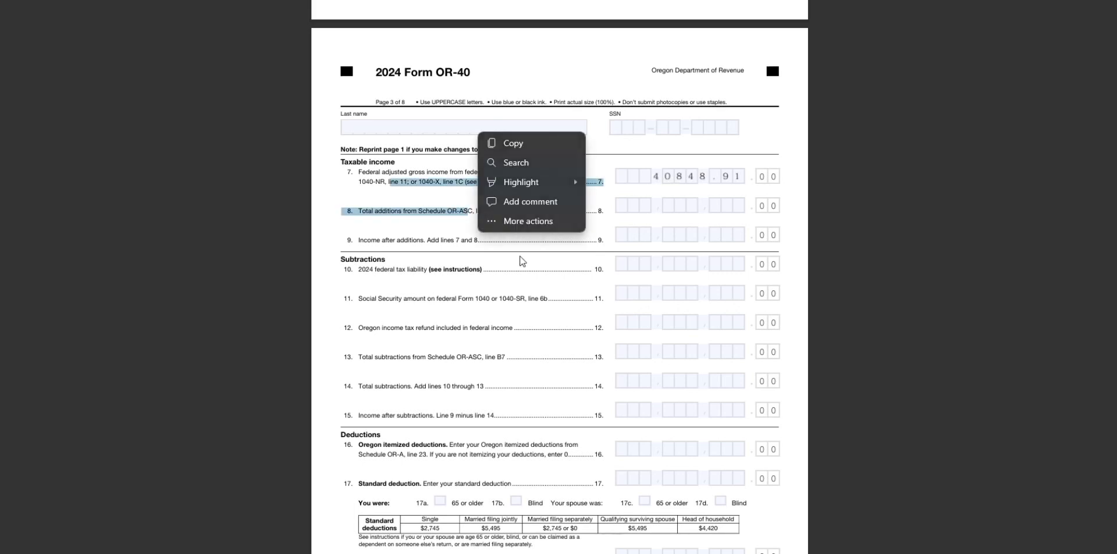
{"action": "left_click", "coordinate": [441, 217]}
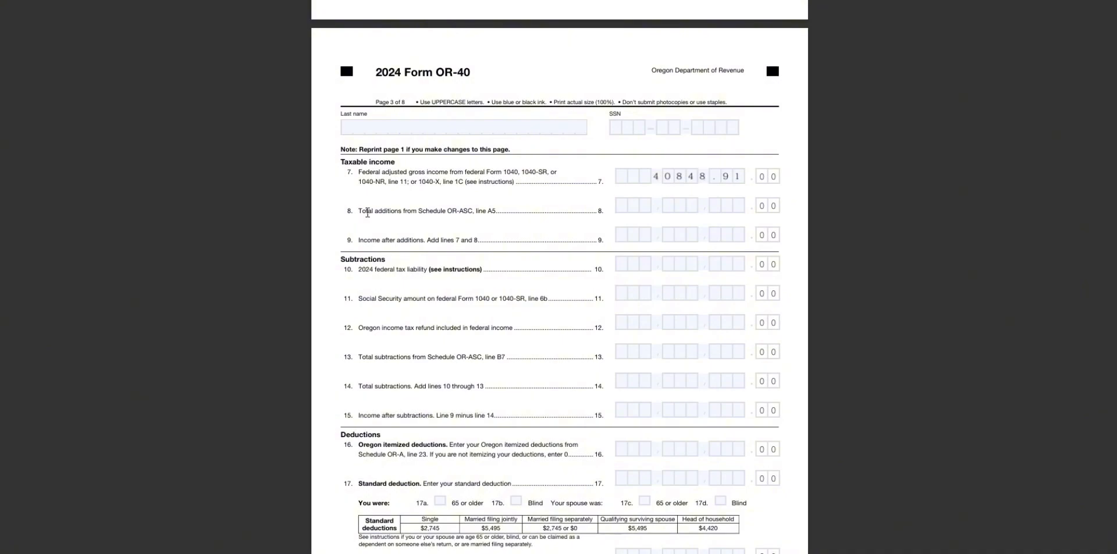
{"action": "left_click_drag", "start_coordinate": [358, 212], "coordinate": [495, 212]}
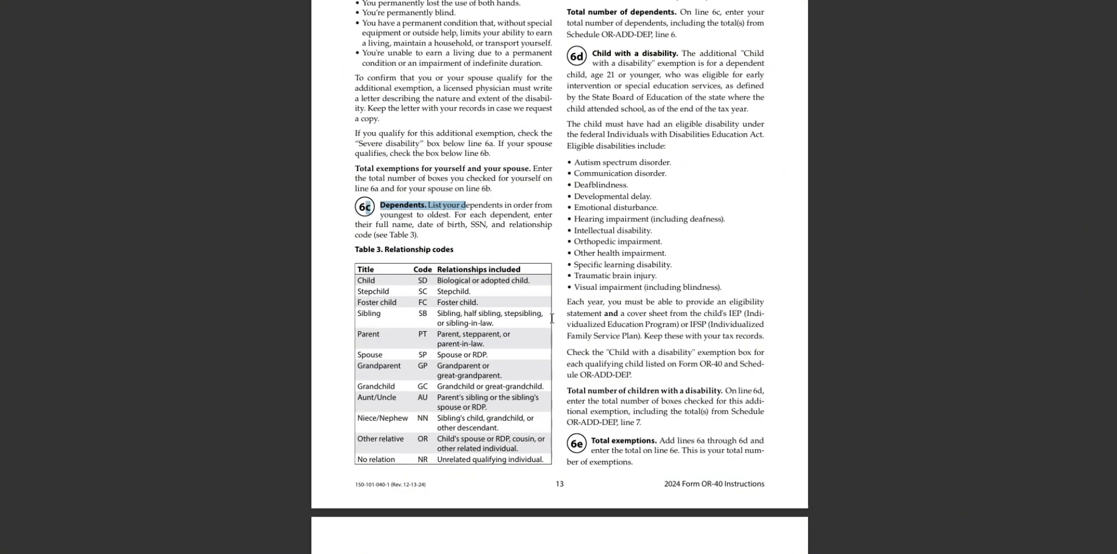
{"action": "scroll", "coordinate": [540, 251], "scroll_direction": "down", "scroll_amount": 10}
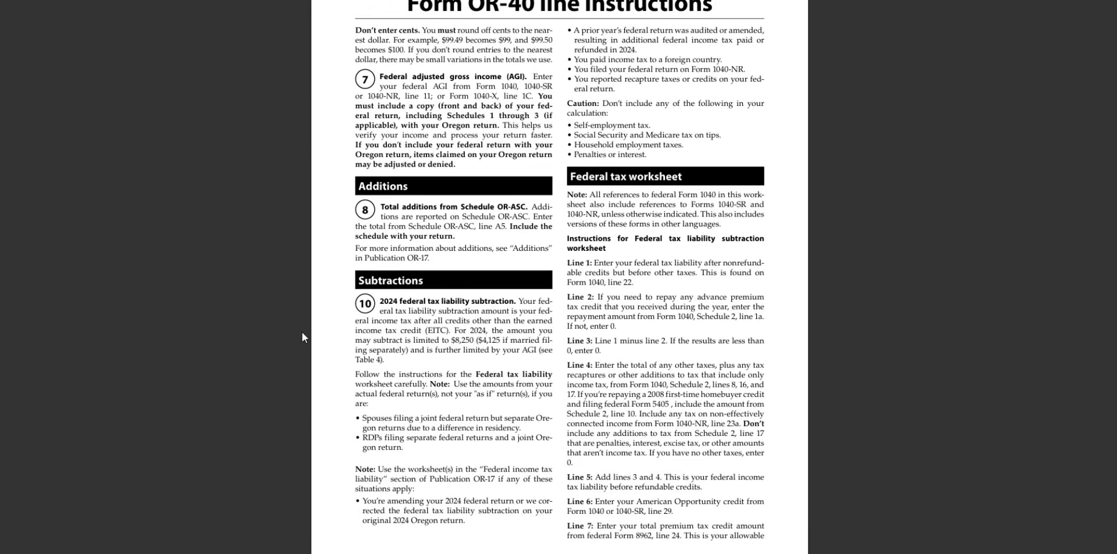
{"action": "left_click_drag", "start_coordinate": [436, 217], "coordinate": [447, 218]}
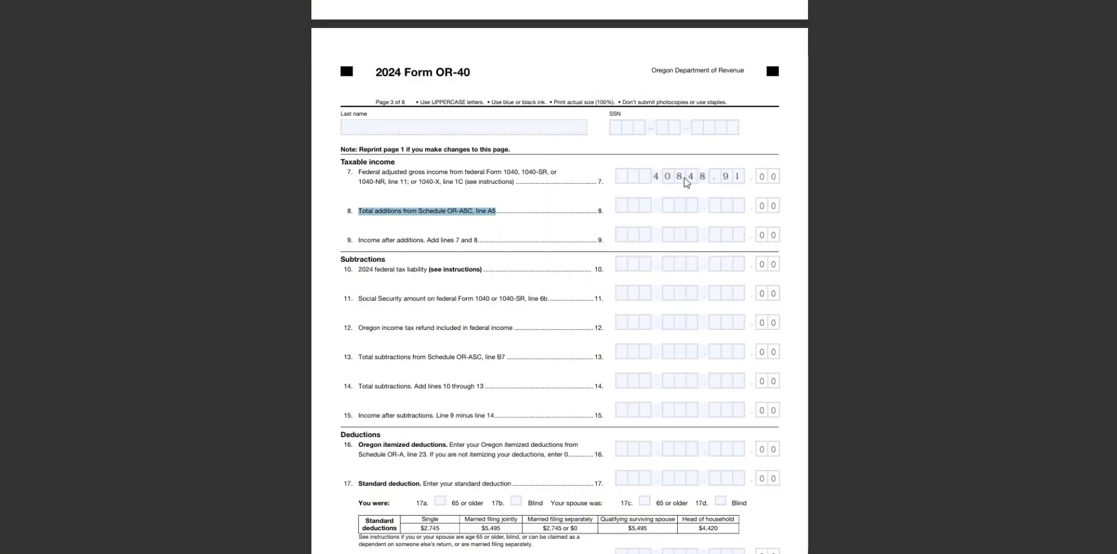
{"action": "left_click", "coordinate": [685, 236]}
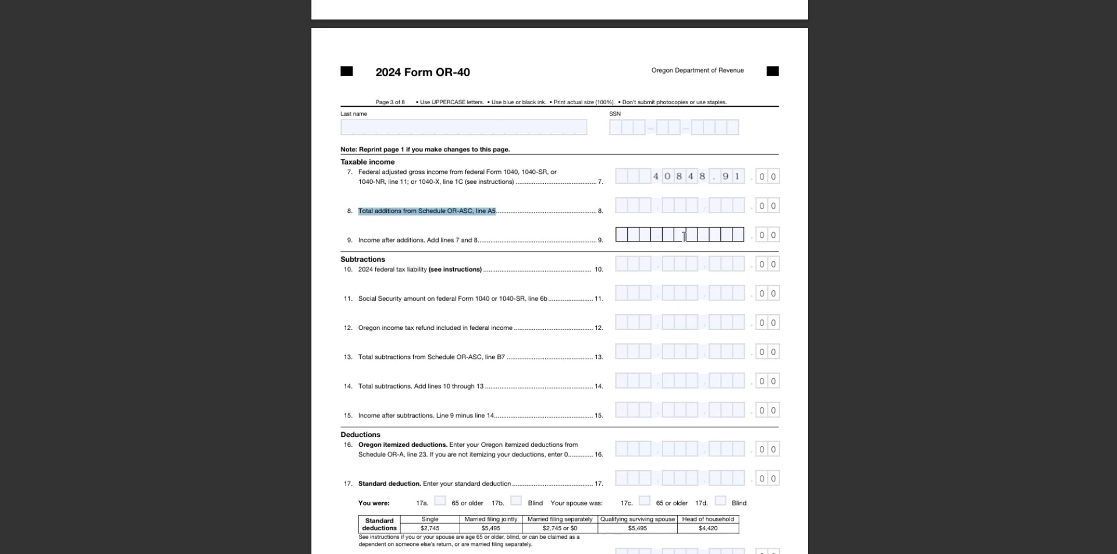
{"action": "type", "text": "40848.91"}
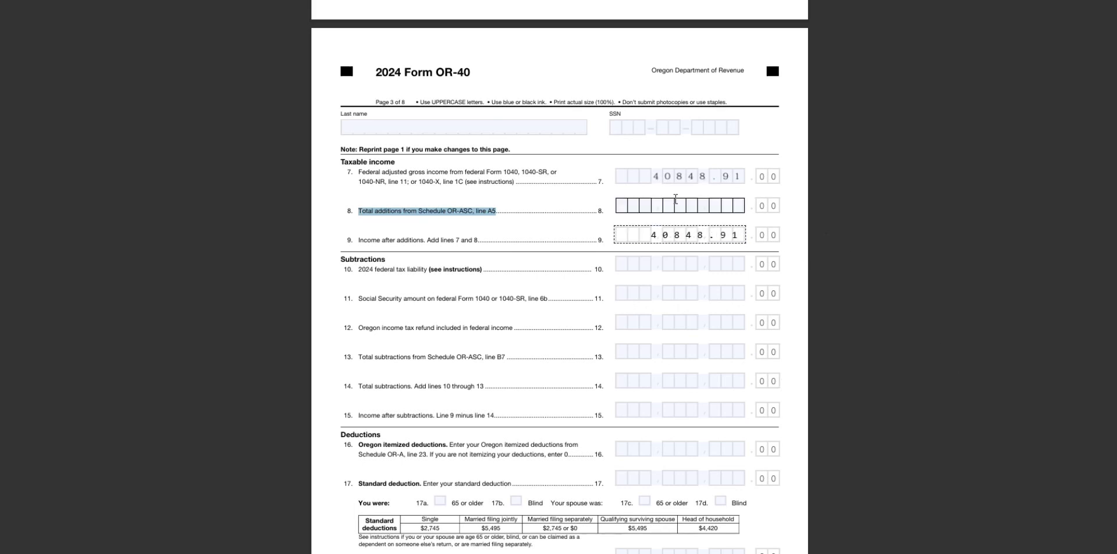
Step: Consult the line 10 federal tax liability instructions, leave lines 10 to 14 blank and enter 40848.91 as income after subtractions on line 15
{"action": "scroll", "coordinate": [646, 285], "scroll_direction": "down", "scroll_amount": 3}
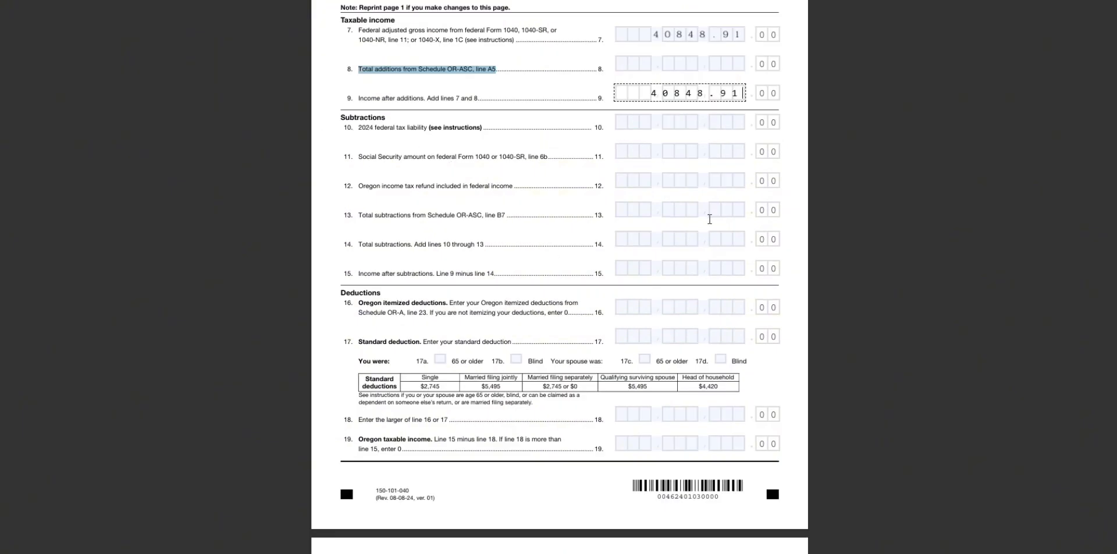
{"action": "left_click", "coordinate": [680, 126]}
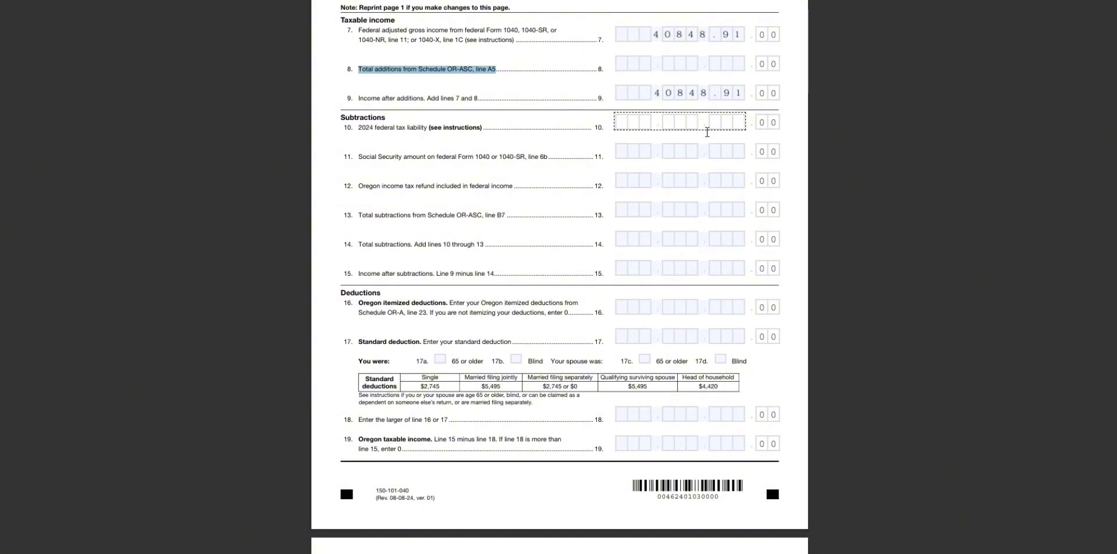
{"action": "left_click", "coordinate": [237, 2]}
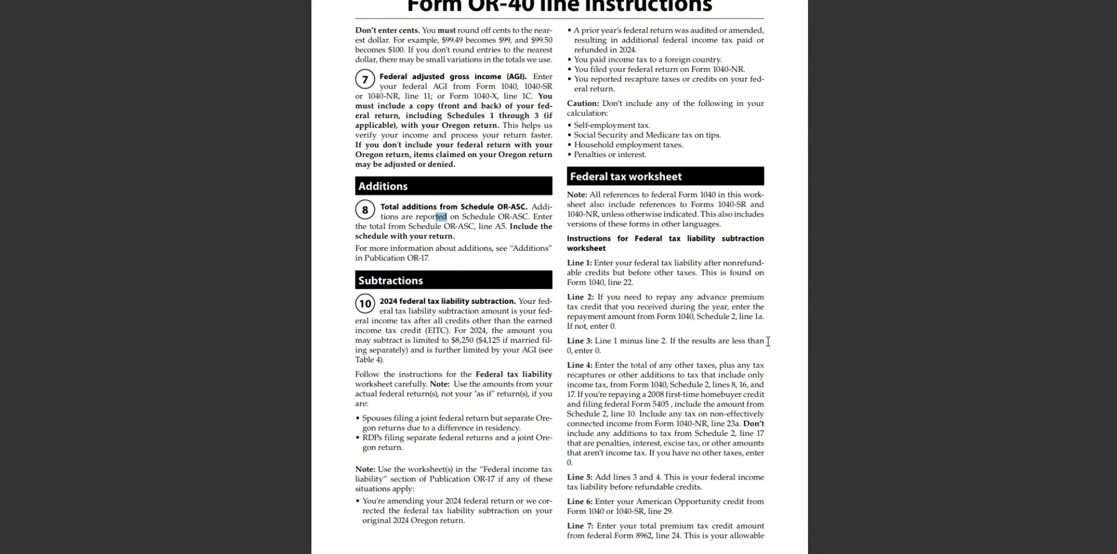
{"action": "scroll", "coordinate": [406, 445], "scroll_direction": "down", "scroll_amount": 2}
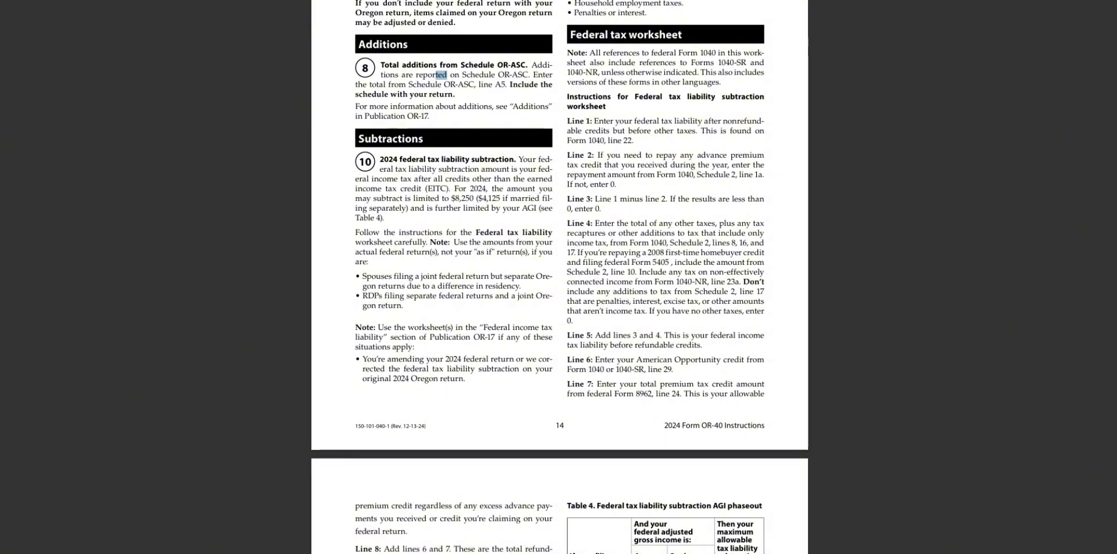
{"action": "left_click", "coordinate": [265, 0]}
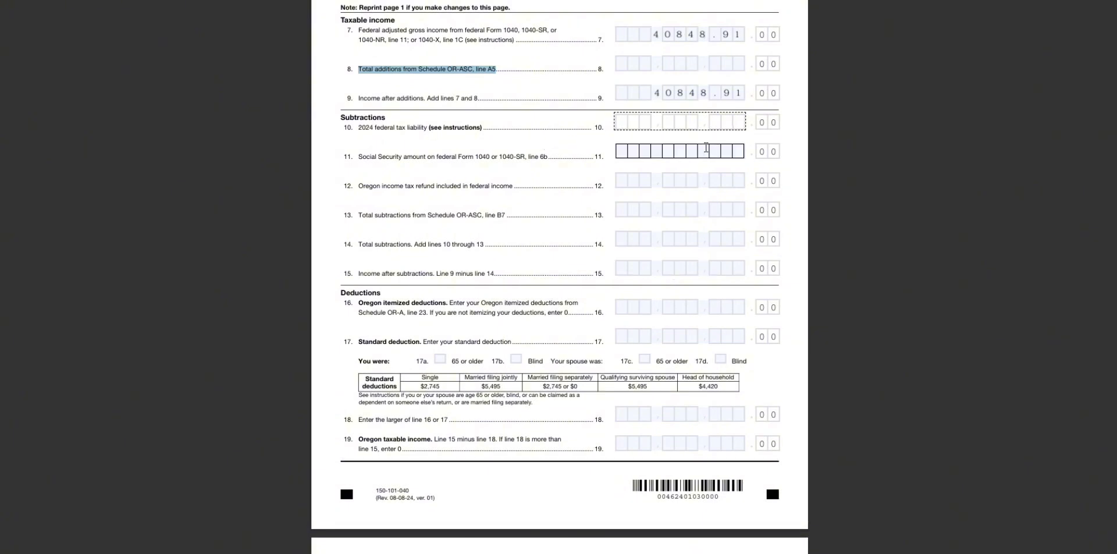
{"action": "left_click_drag", "start_coordinate": [394, 128], "coordinate": [437, 127]}
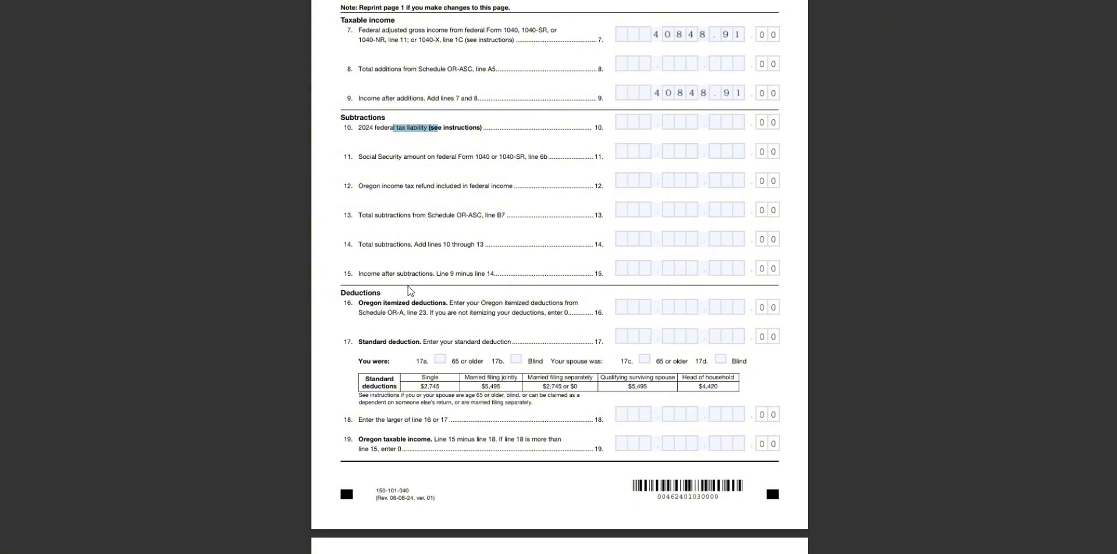
{"action": "left_click", "coordinate": [676, 269]}
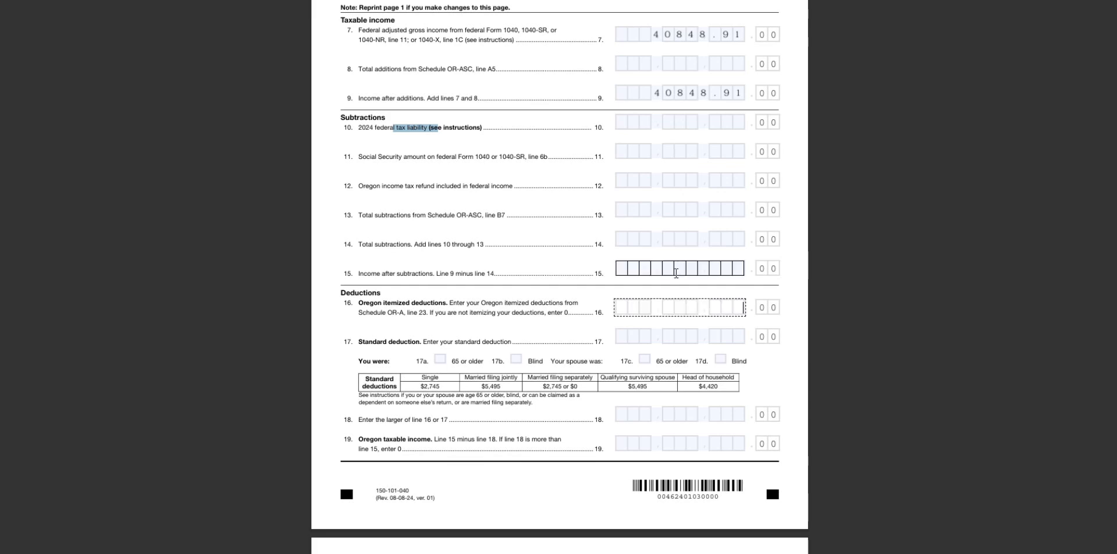
{"action": "type", "text": "40848.91"}
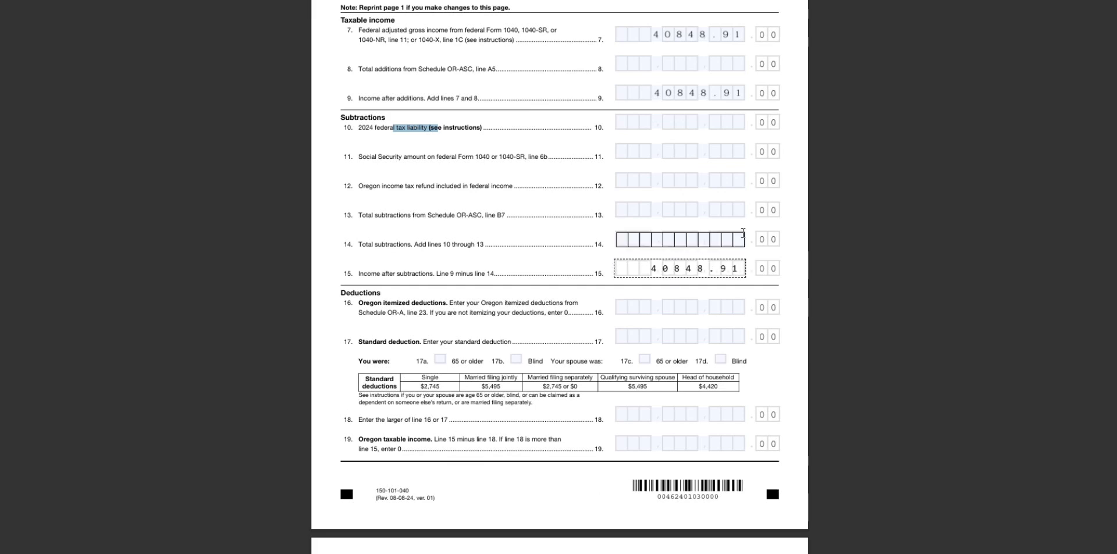
Step: Look up the Single amount in the standard deductions table and enter 2745 as the standard deduction on line 17
{"action": "scroll", "coordinate": [585, 246], "scroll_direction": "down", "scroll_amount": 3}
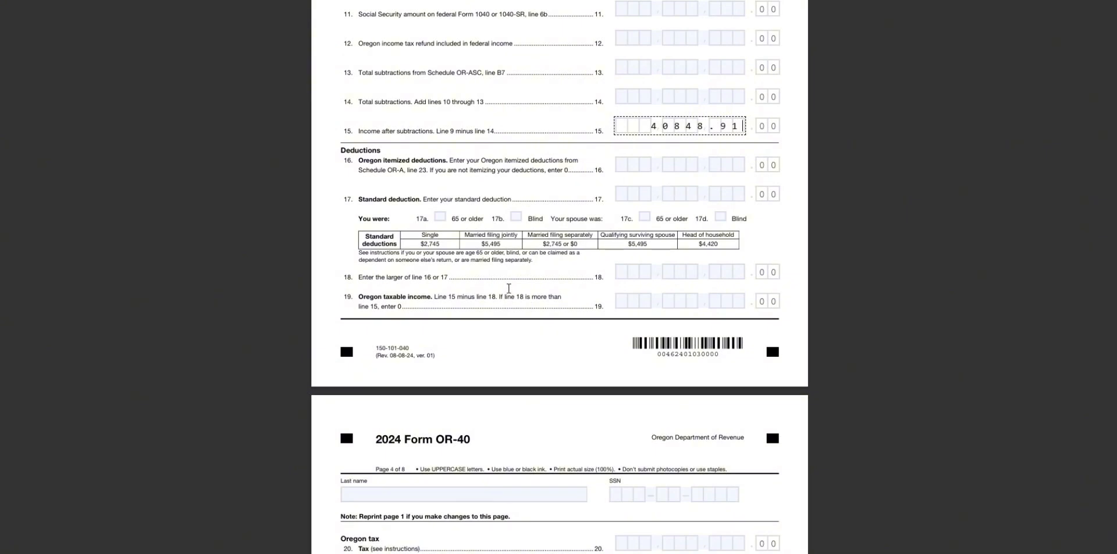
{"action": "left_click_drag", "start_coordinate": [421, 244], "coordinate": [456, 254]}
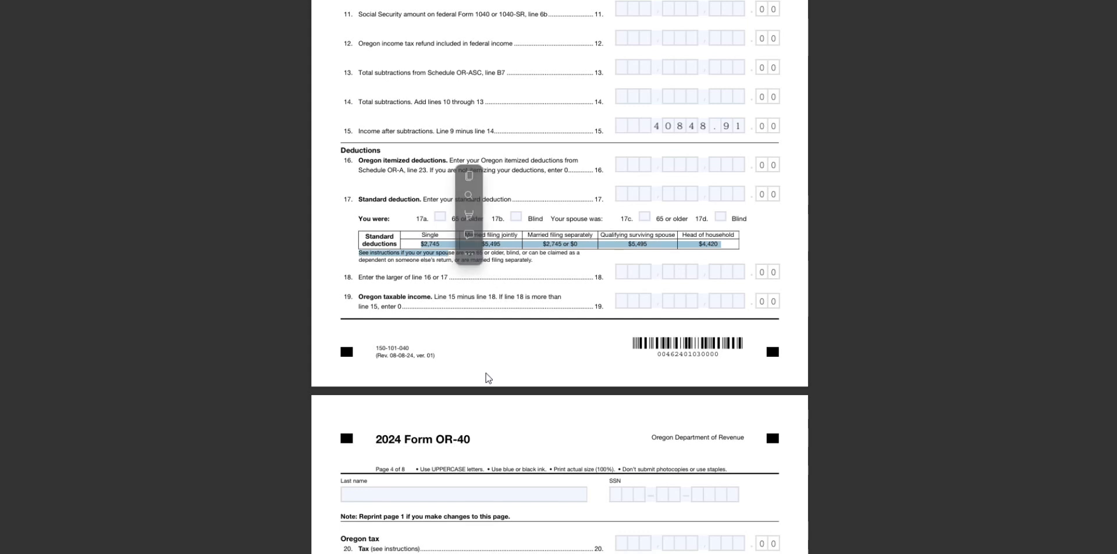
{"action": "left_click", "coordinate": [615, 291]}
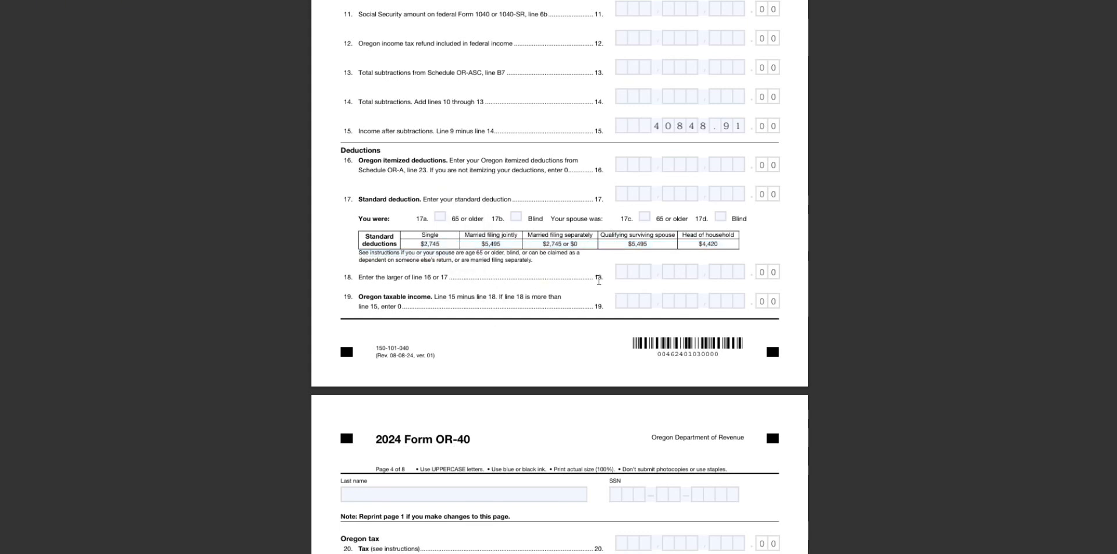
{"action": "left_click", "coordinate": [718, 193]}
{"action": "type", "text": "2"}
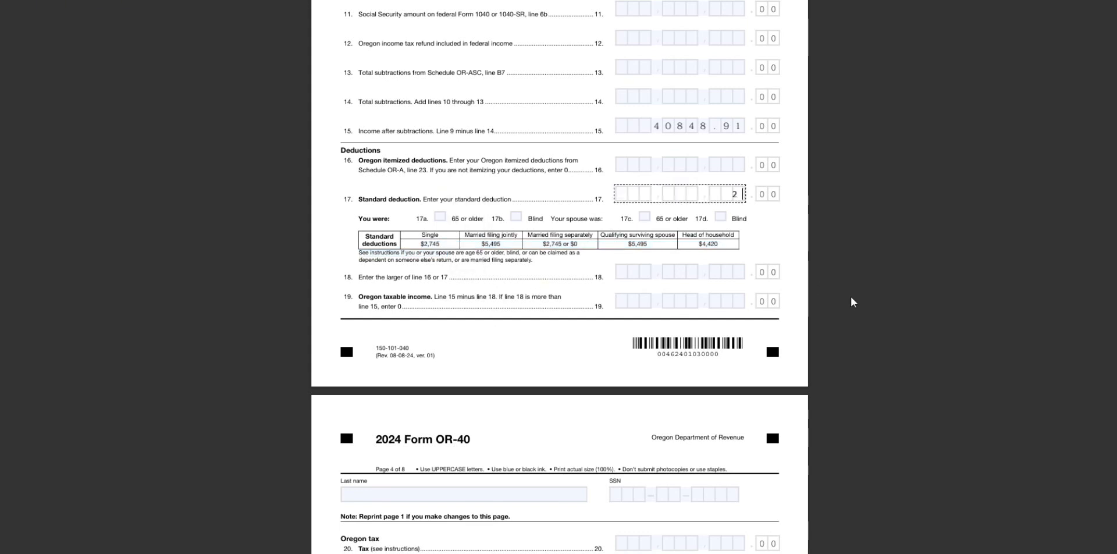
{"action": "type", "text": "745"}
Step: Examine the standard deduction amounts for the other filing statuses and the Schedule OR-A reference for itemized deductions on line 16
{"action": "left_click_drag", "start_coordinate": [482, 244], "coordinate": [501, 245]}
{"action": "left_click", "coordinate": [573, 270]}
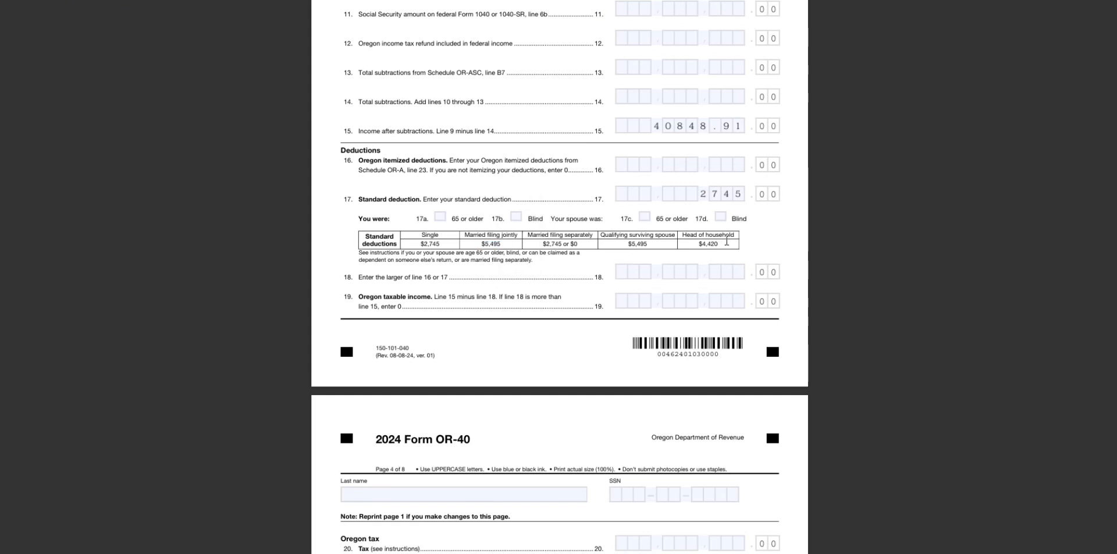
{"action": "left_click_drag", "start_coordinate": [722, 244], "coordinate": [701, 247]}
{"action": "left_click", "coordinate": [491, 285]}
{"action": "left_click_drag", "start_coordinate": [377, 170], "coordinate": [419, 170]}
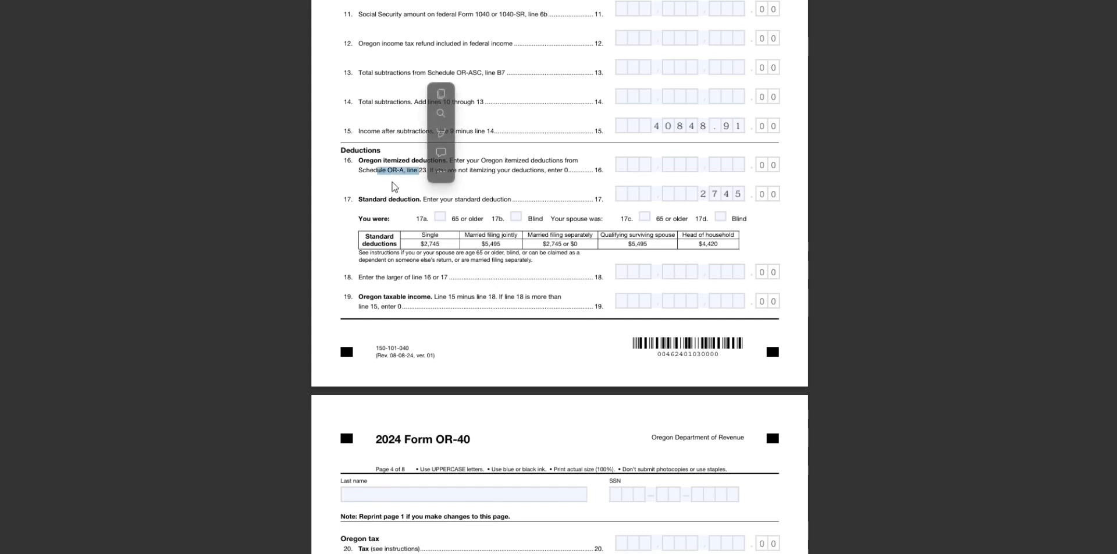
{"action": "left_click", "coordinate": [431, 187]}
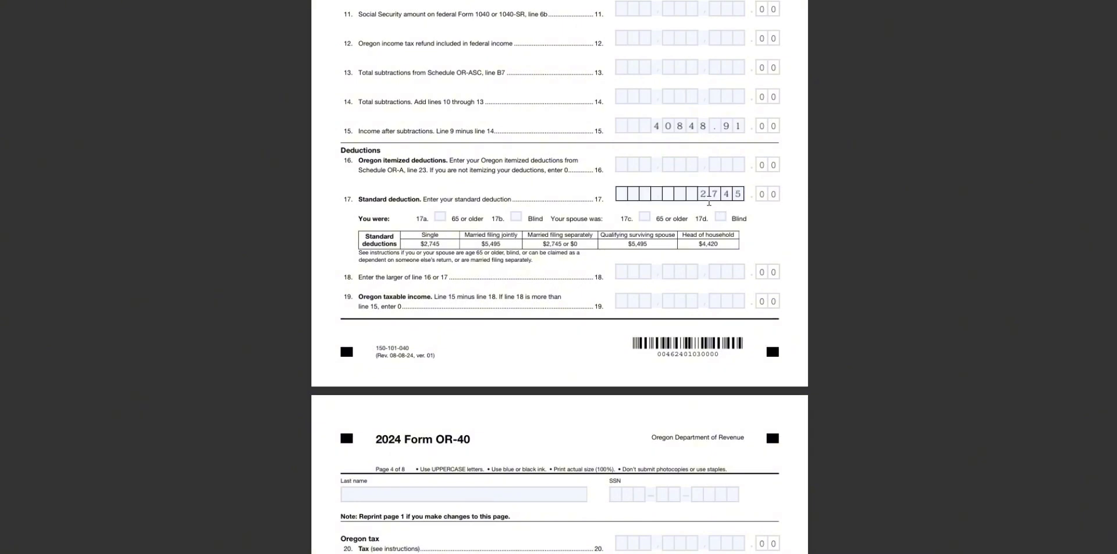
Step: Enter 2745 on line 18 as the larger of the itemized and standard deductions
{"action": "left_click", "coordinate": [693, 272]}
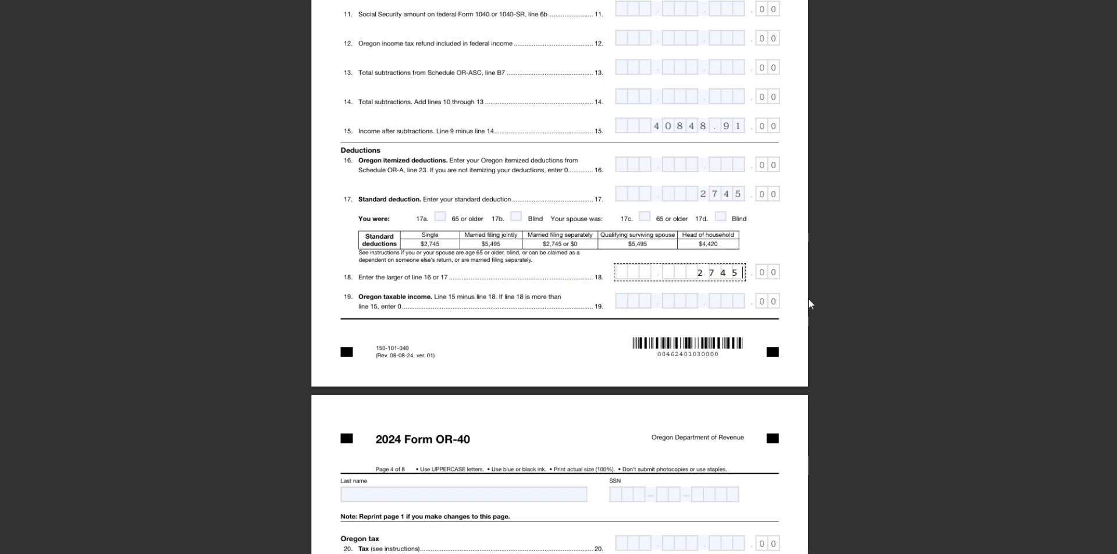
{"action": "scroll", "coordinate": [691, 274], "scroll_direction": "down", "scroll_amount": 5}
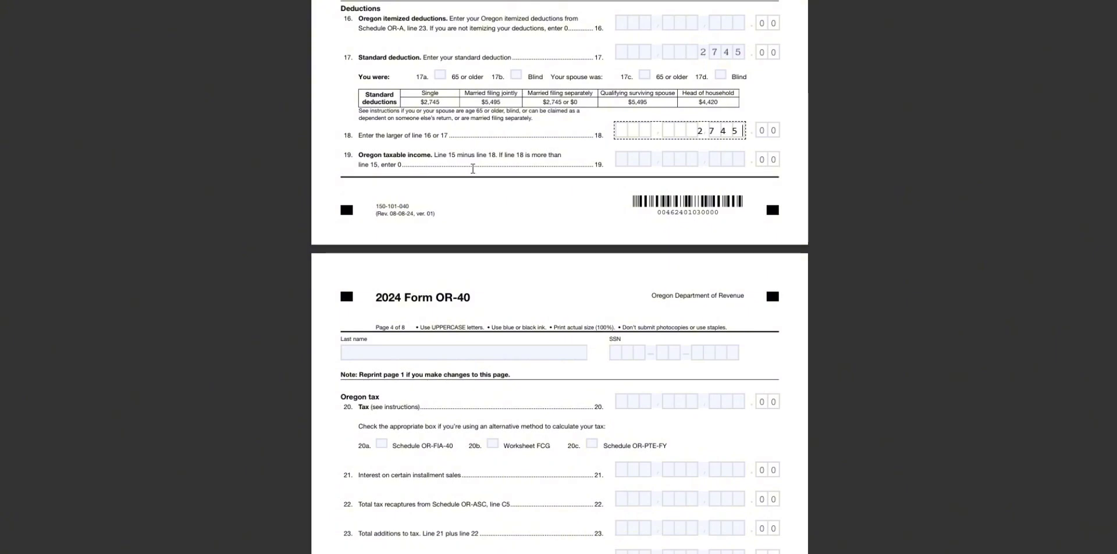
{"action": "scroll", "coordinate": [474, 168], "scroll_direction": "up", "scroll_amount": 5}
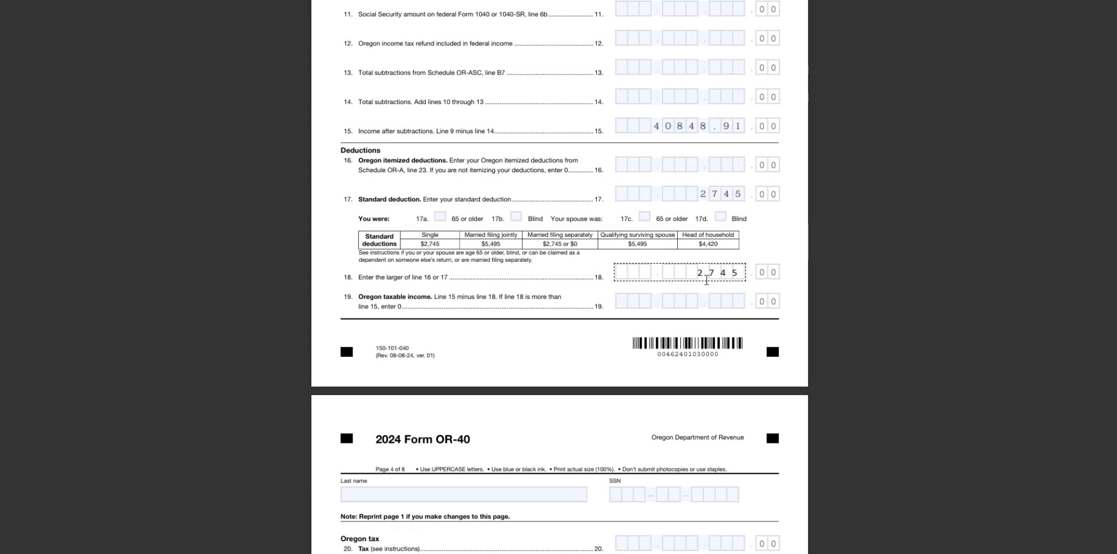
Step: Open Calculator and subtract the 2745 deduction on line 18 from the 40848.91 income on line 15
{"action": "key", "text": "super+s"}
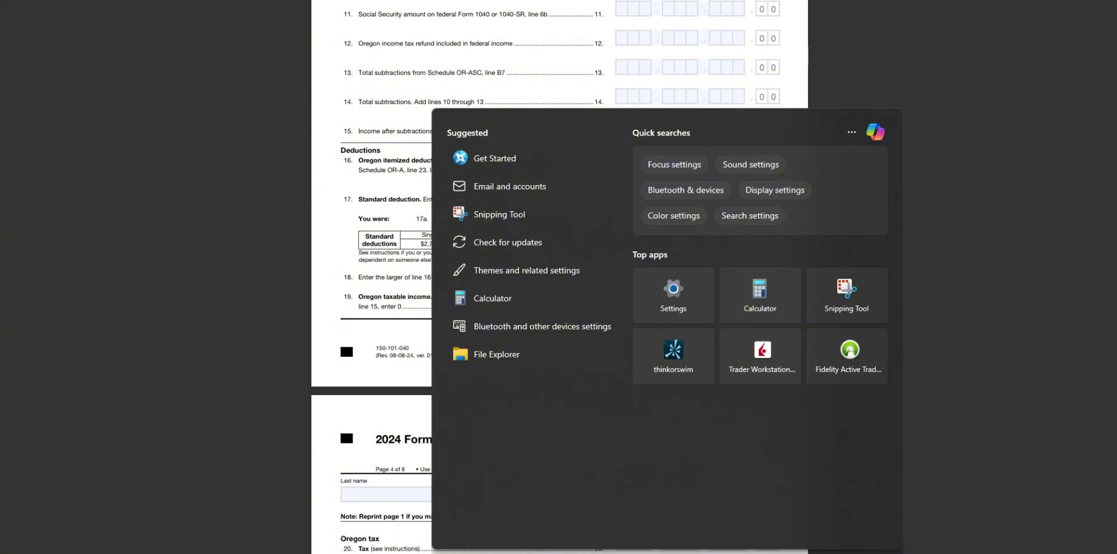
{"action": "type", "text": "cal"}
{"action": "left_click", "coordinate": [557, 259]}
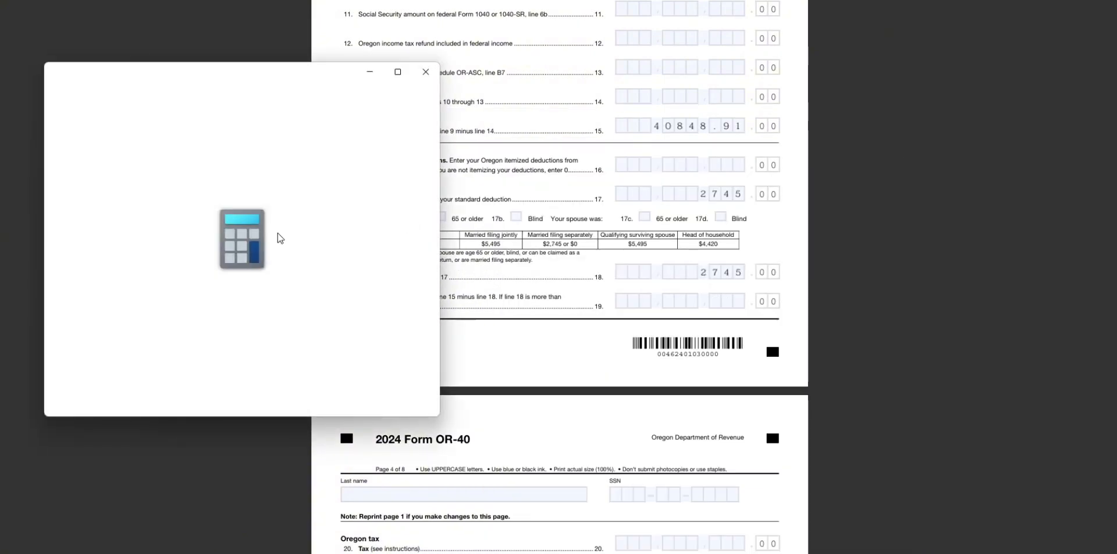
{"action": "type", "text": "40848.91 - "}
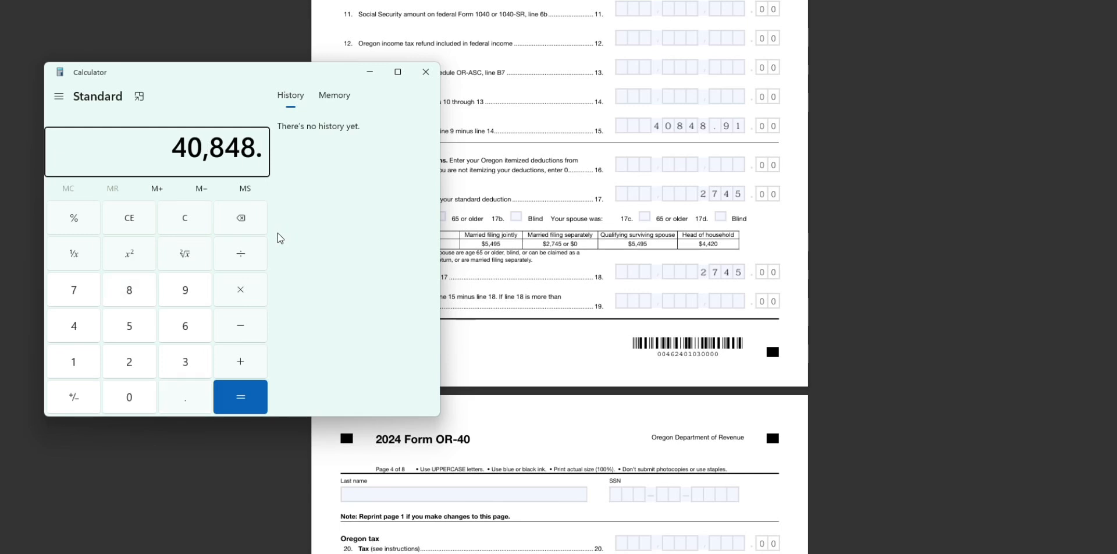
{"action": "type", "text": "2745"}
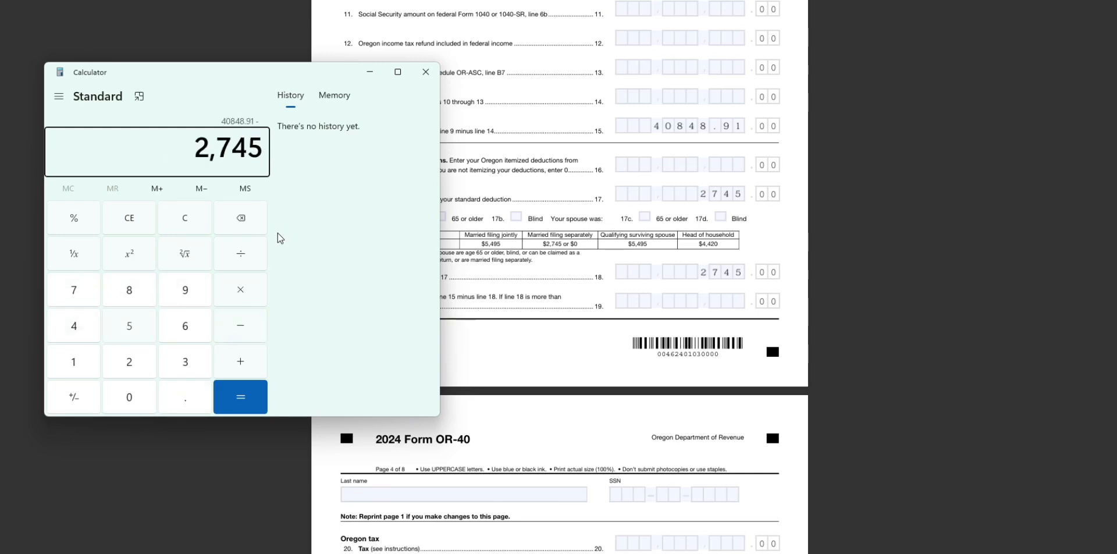
{"action": "key", "text": "Return"}
Step: Finish the subtraction in Calculator and enter 38103.91 as the Oregon taxable income on line 19
{"action": "left_click", "coordinate": [634, 301]}
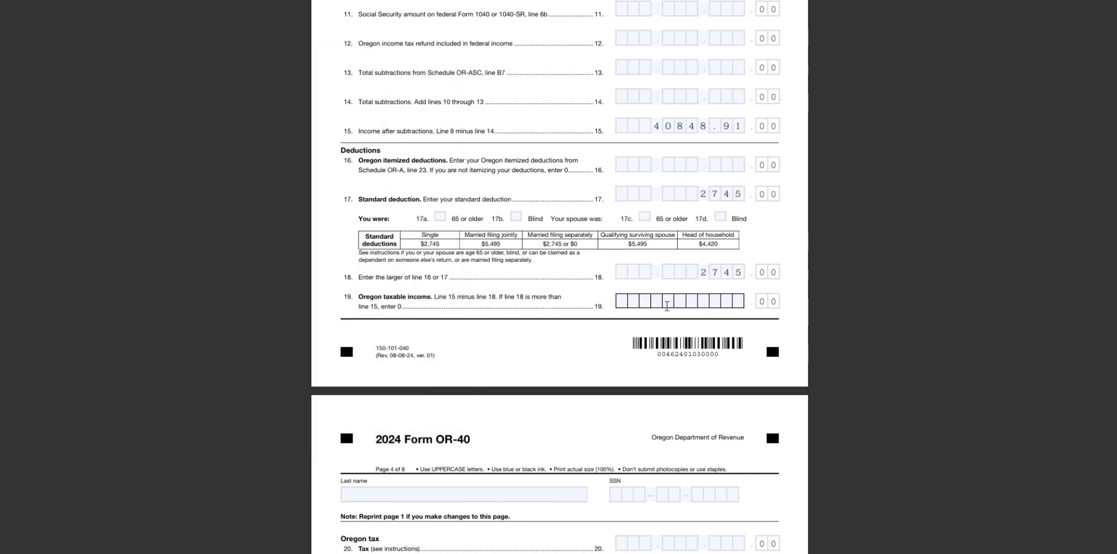
{"action": "key", "text": "alt+Tab"}
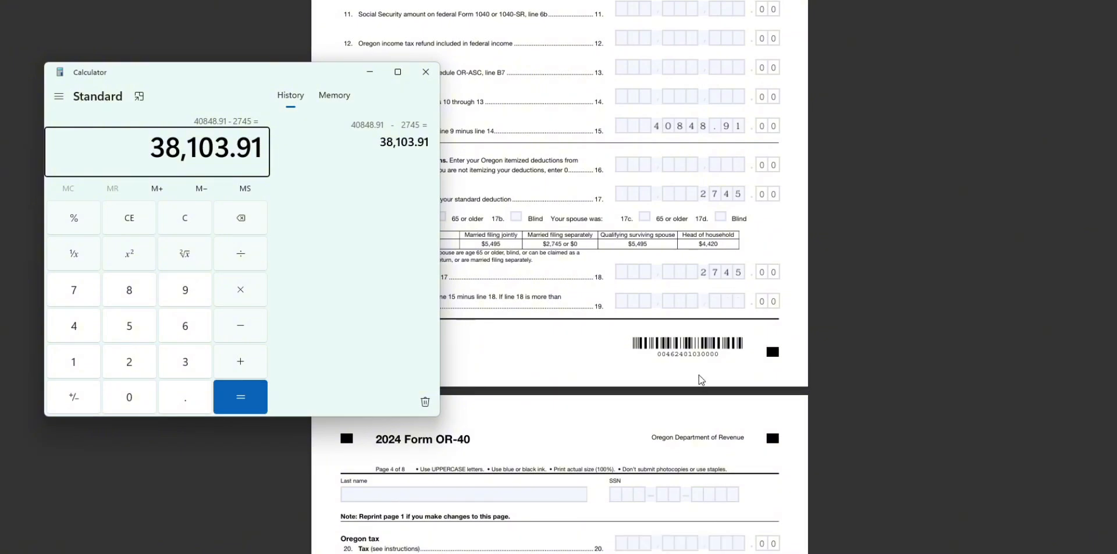
{"action": "key", "text": "alt+Tab"}
{"action": "type", "text": "38"}
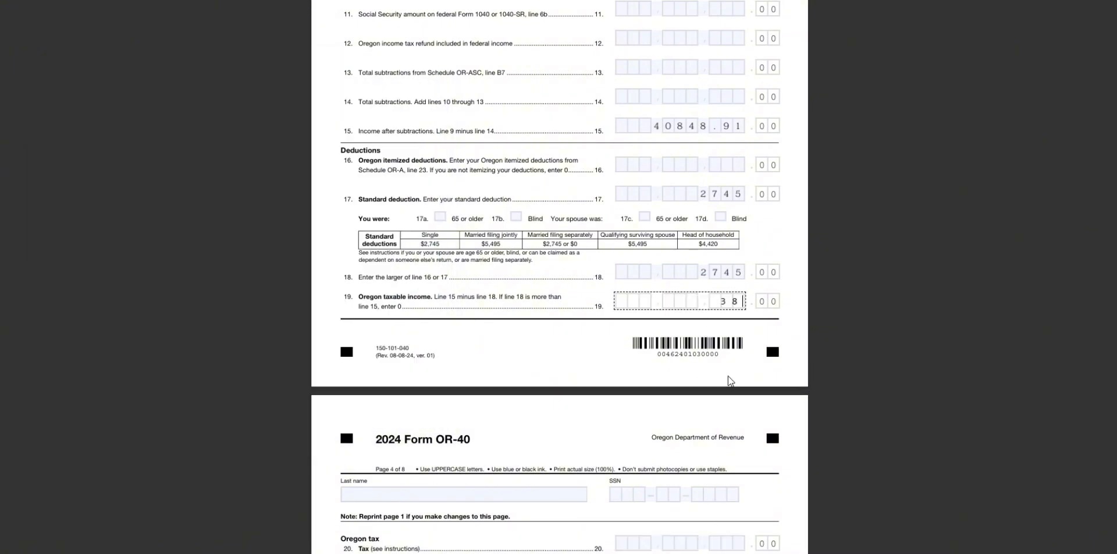
{"action": "type", "text": "103.91"}
{"action": "left_click", "coordinate": [984, 484]}
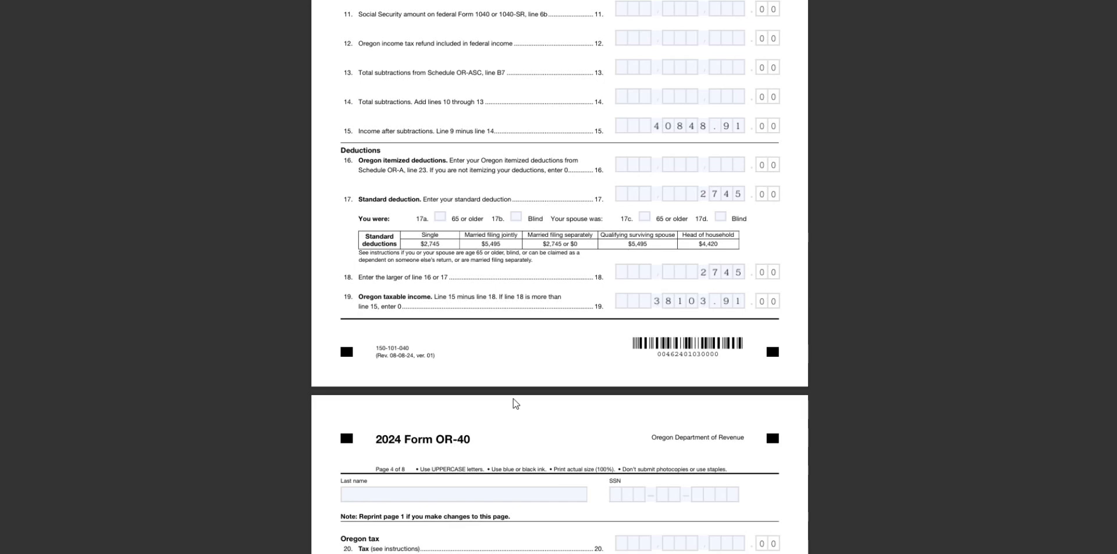
Step: Round the Oregon taxable income on line 19 to the whole-dollar amount 38104
{"action": "scroll", "coordinate": [535, 381], "scroll_direction": "down", "scroll_amount": 3}
{"action": "left_click", "coordinate": [738, 159]}
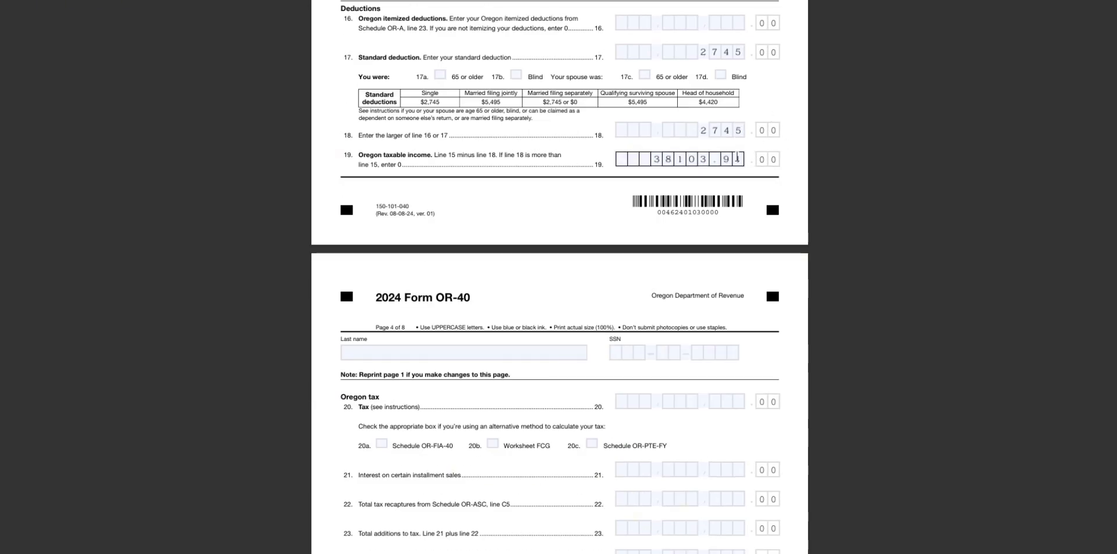
{"action": "key", "text": "BackSpace"}
{"action": "key", "text": "BackSpace"}
{"action": "key", "text": "BackSpace"}
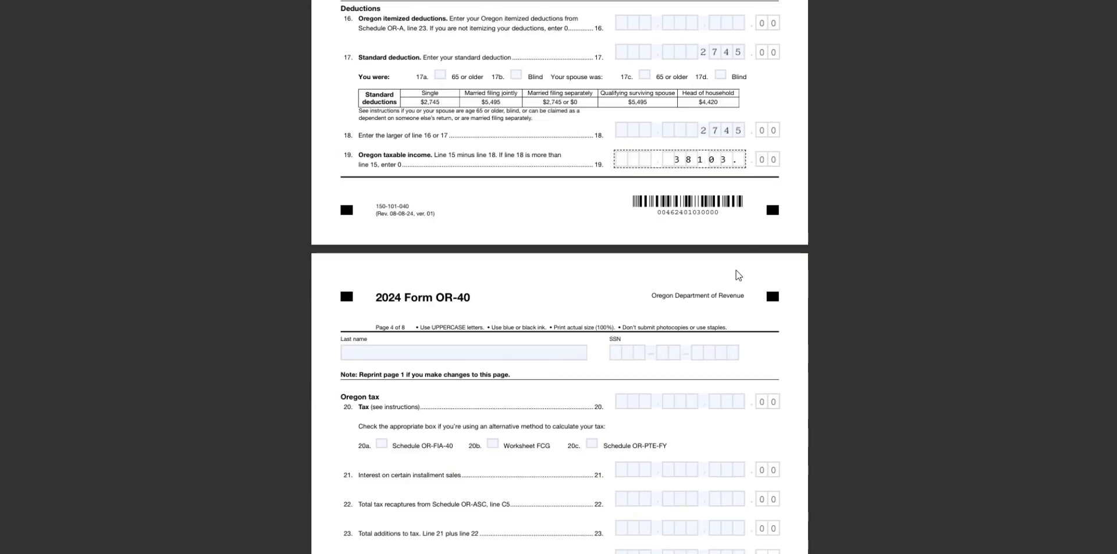
{"action": "key", "text": "BackSpace"}
{"action": "type", "text": "4"}
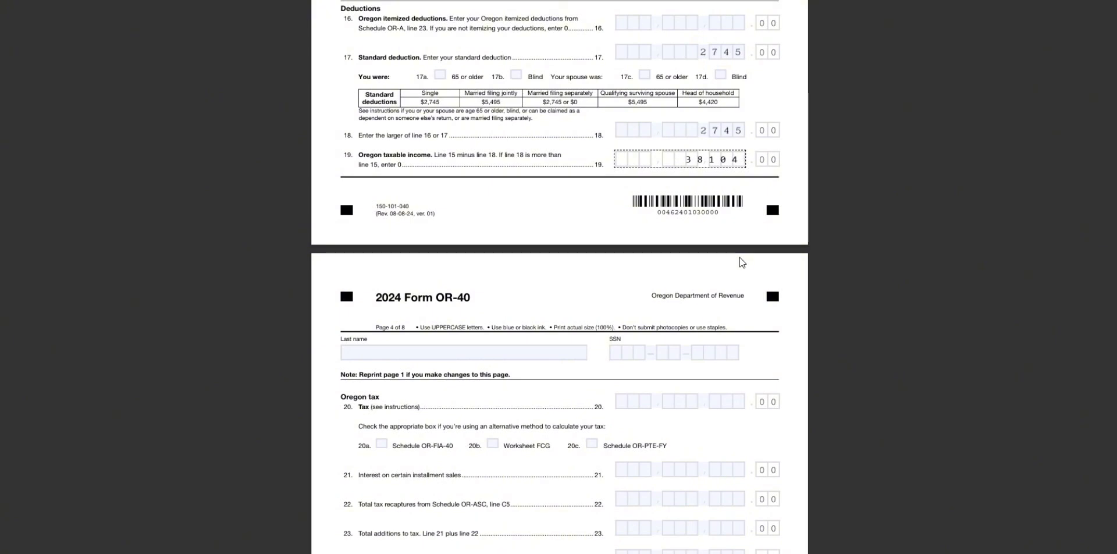
{"action": "type", "text": "."}
Step: Look up line 20, Oregon tax, in the Form OR-40 instructions and read how the tax is determined
{"action": "scroll", "coordinate": [898, 302], "scroll_direction": "down", "scroll_amount": 3}
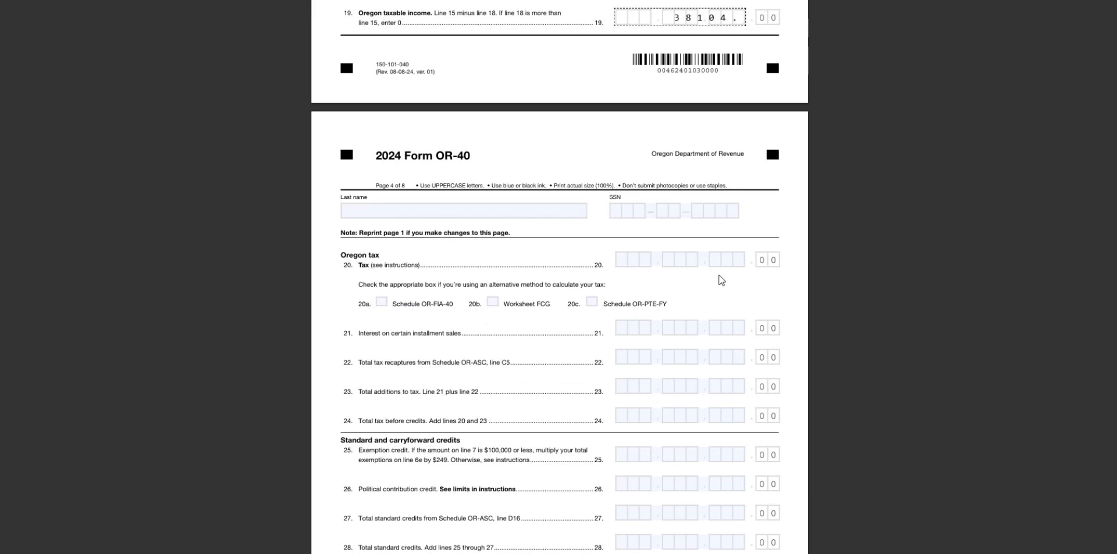
{"action": "scroll", "coordinate": [720, 279], "scroll_direction": "down", "scroll_amount": 2}
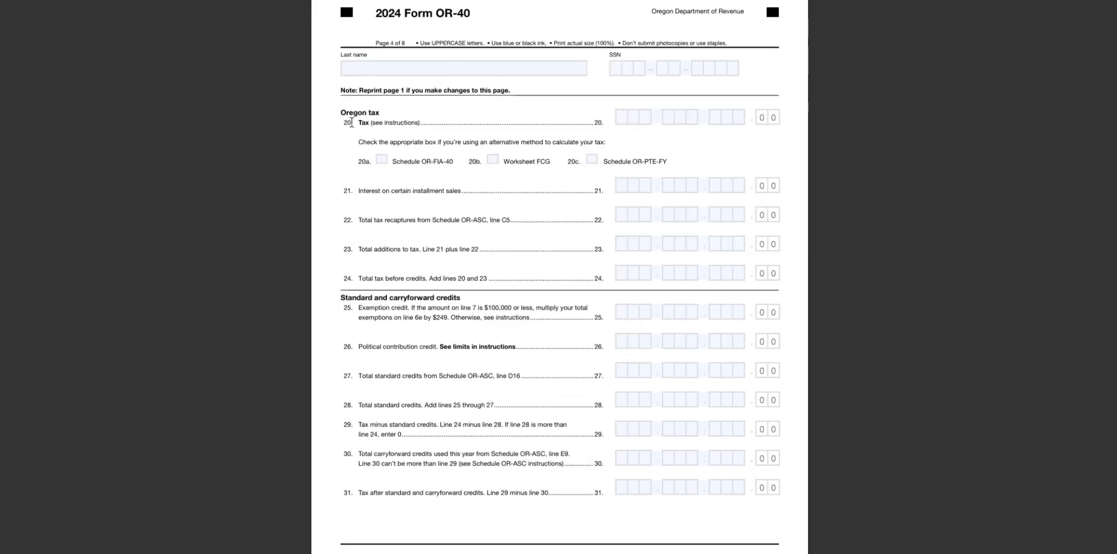
{"action": "left_click_drag", "start_coordinate": [352, 123], "coordinate": [369, 122]}
{"action": "left_click", "coordinate": [267, 232]}
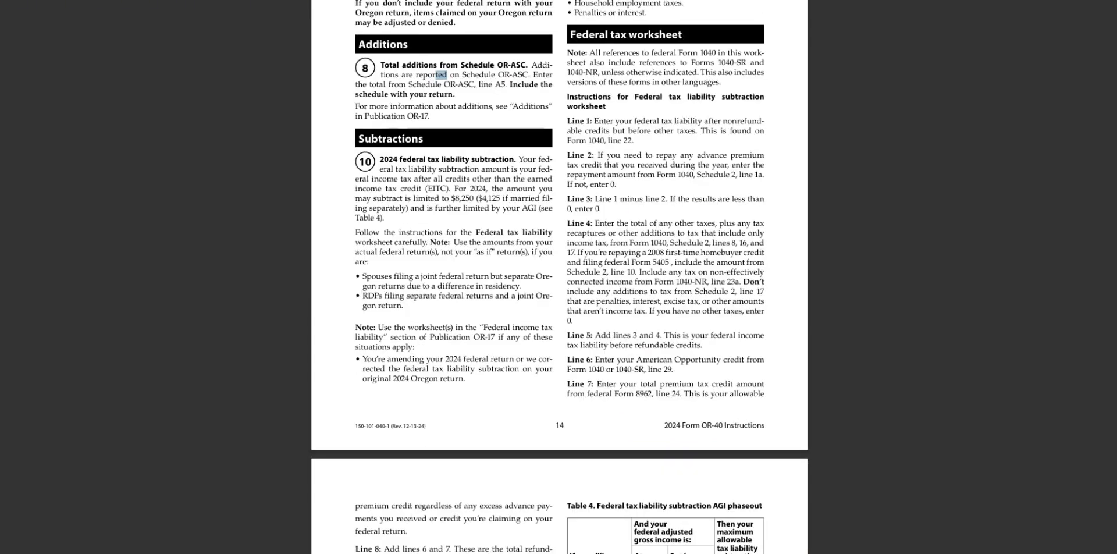
{"action": "scroll", "coordinate": [447, 195], "scroll_direction": "down", "scroll_amount": 20}
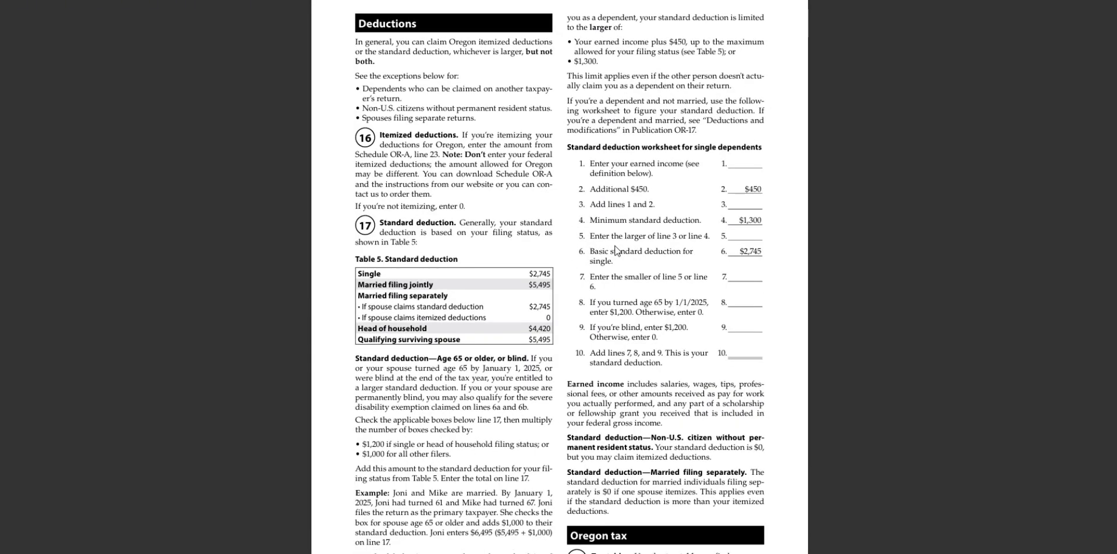
{"action": "scroll", "coordinate": [606, 259], "scroll_direction": "up", "scroll_amount": 7}
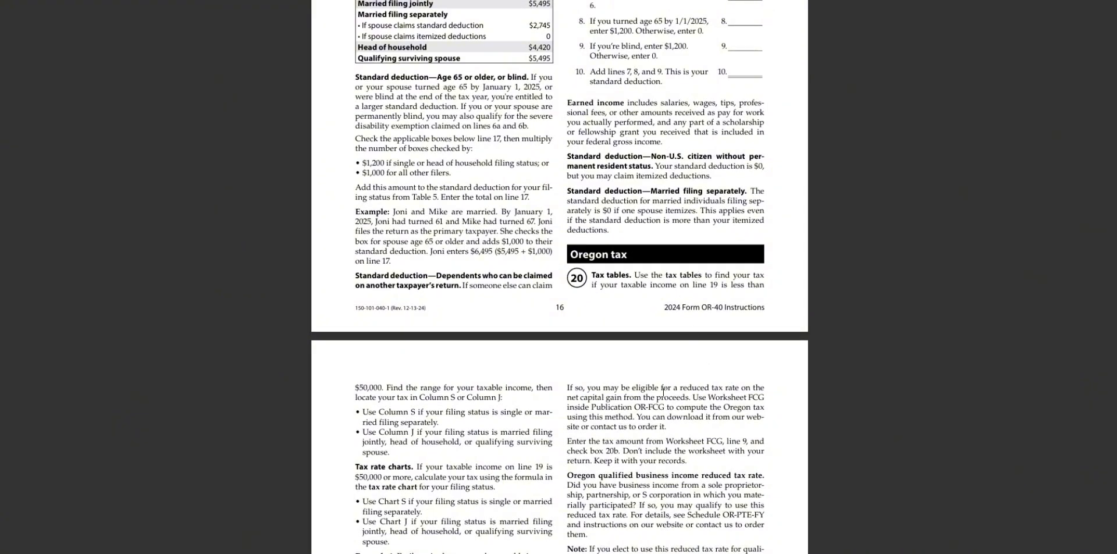
{"action": "scroll", "coordinate": [660, 388], "scroll_direction": "down", "scroll_amount": 3}
{"action": "scroll", "coordinate": [640, 348], "scroll_direction": "down", "scroll_amount": 18}
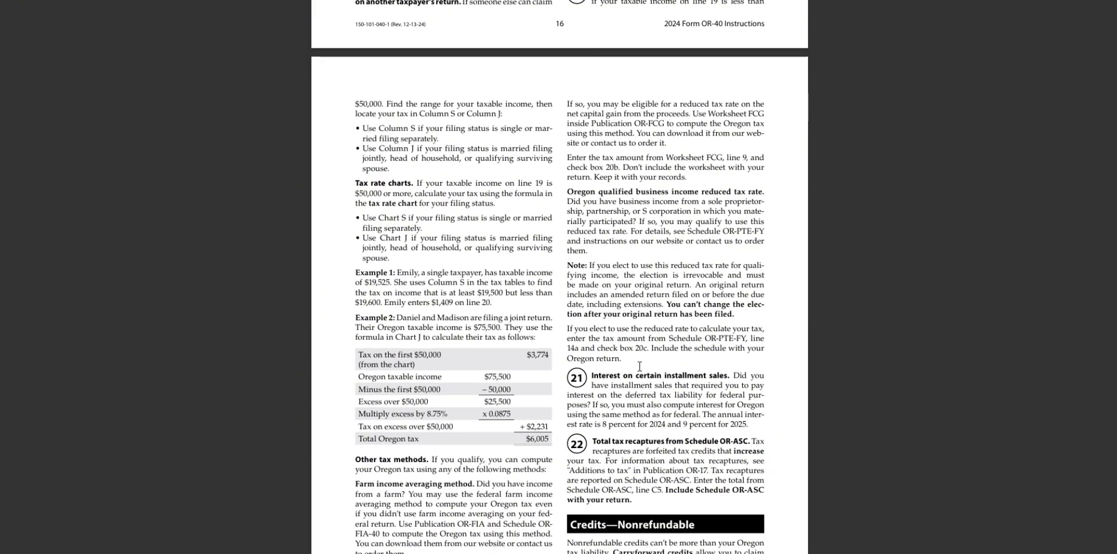
Step: Find the 2024 Tax Tables in the instructions and examine which filing statuses use column S
{"action": "scroll", "coordinate": [605, 340], "scroll_direction": "down", "scroll_amount": 20}
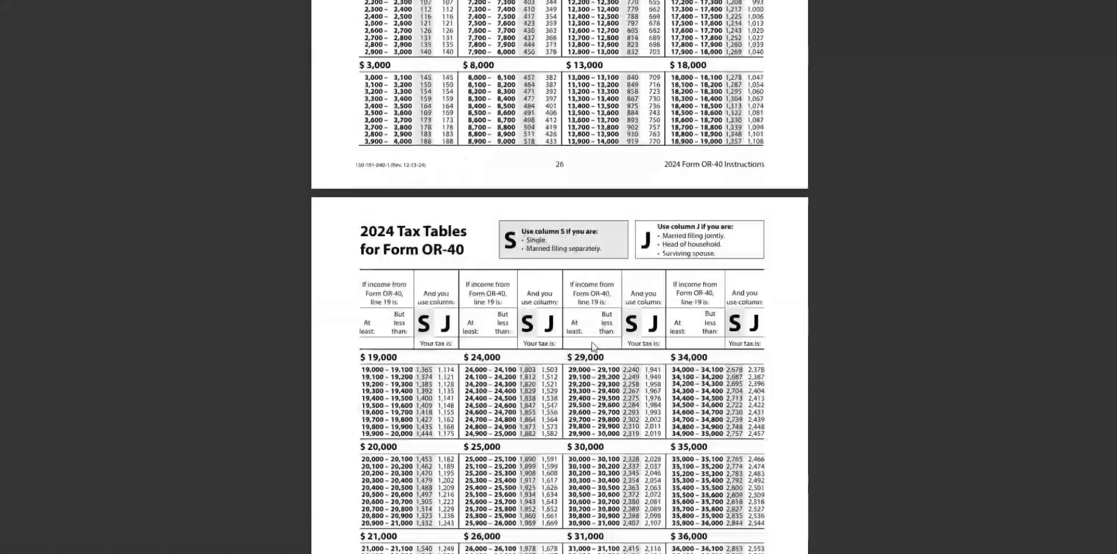
{"action": "scroll", "coordinate": [592, 343], "scroll_direction": "up", "scroll_amount": 4}
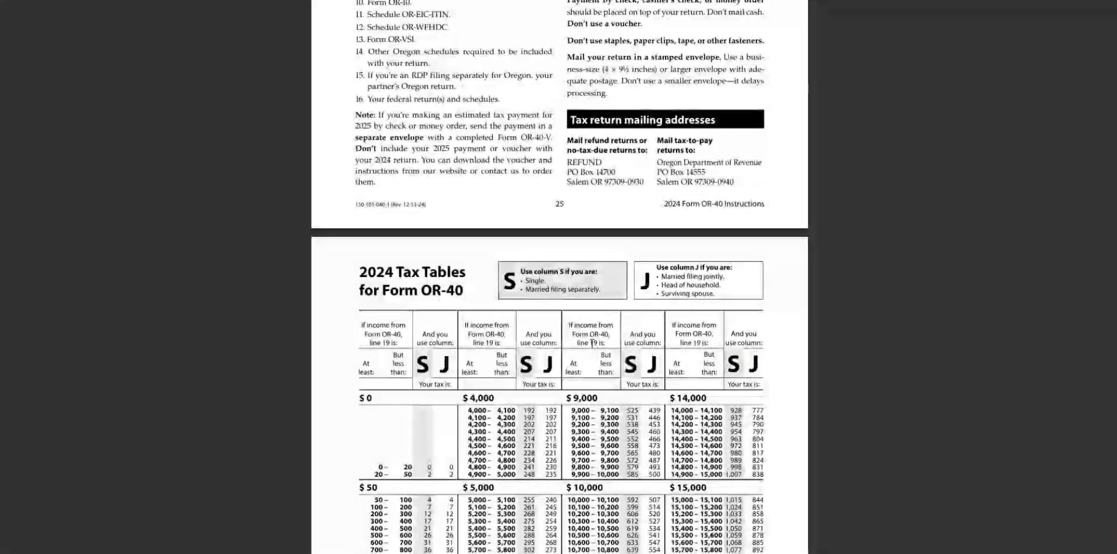
{"action": "scroll", "coordinate": [592, 344], "scroll_direction": "down", "scroll_amount": 5}
{"action": "scroll", "coordinate": [470, 187], "scroll_direction": "up", "scroll_amount": 3}
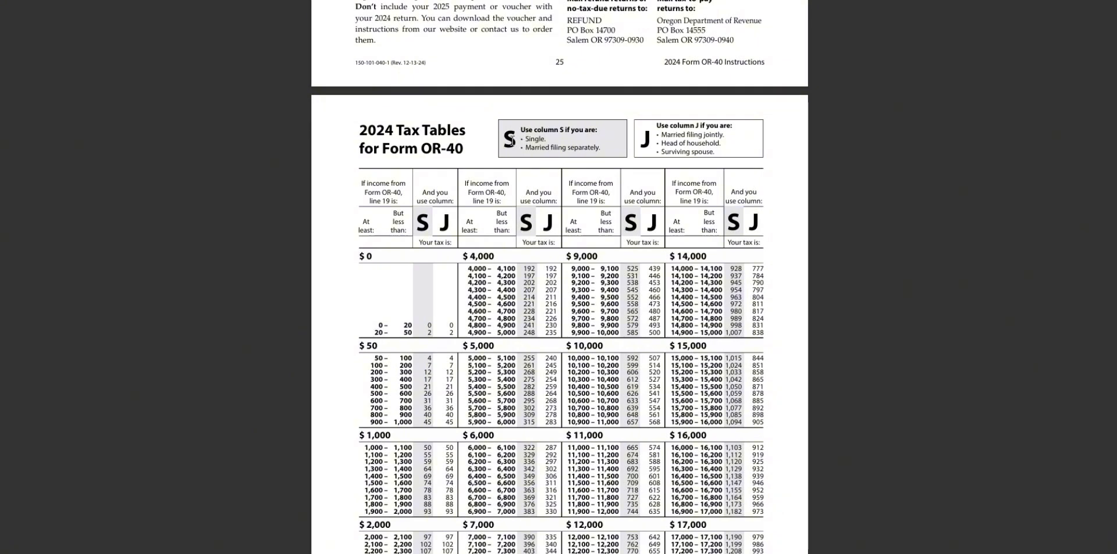
{"action": "left_click_drag", "start_coordinate": [509, 139], "coordinate": [521, 141]}
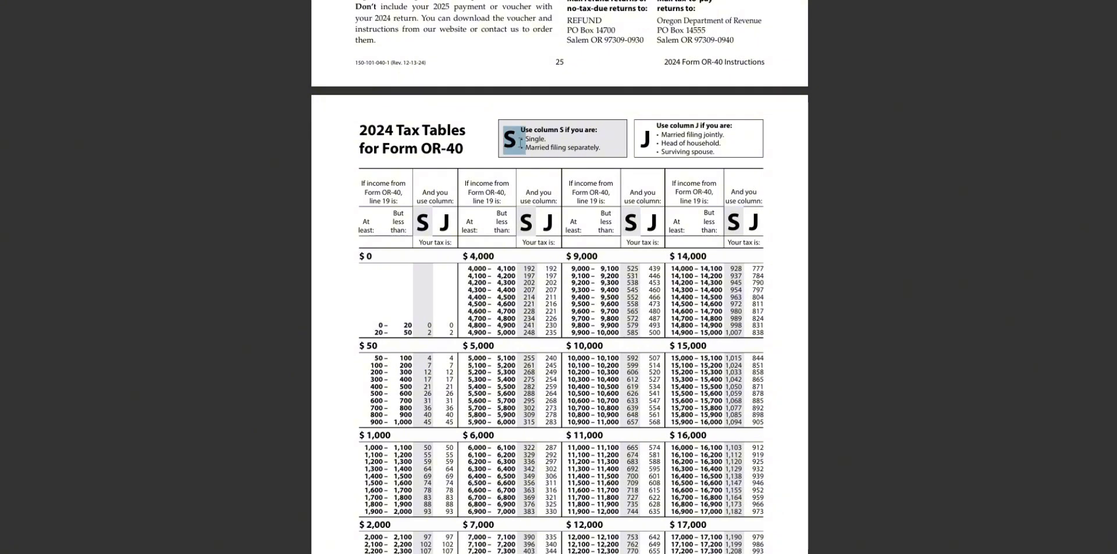
{"action": "left_click_drag", "start_coordinate": [594, 150], "coordinate": [530, 150]}
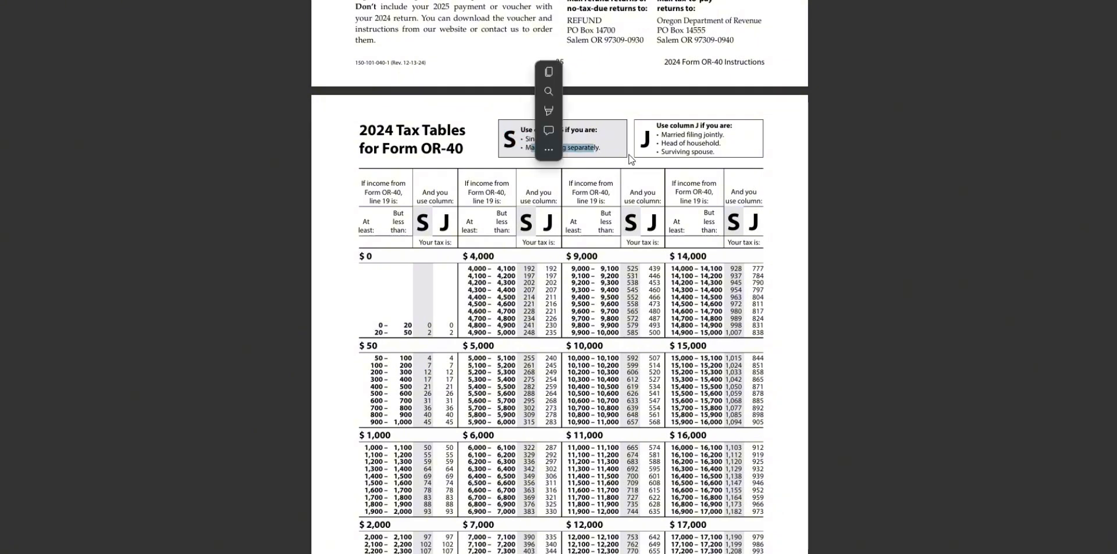
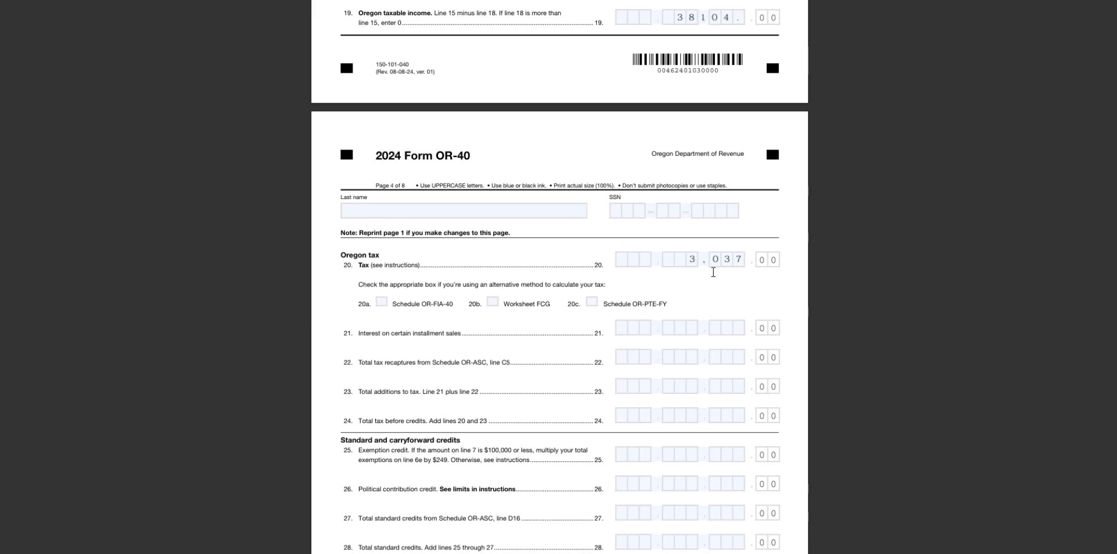
Step: Enter 3037 as the total tax before credits on line 24
{"action": "scroll", "coordinate": [713, 272], "scroll_direction": "down", "scroll_amount": 3}
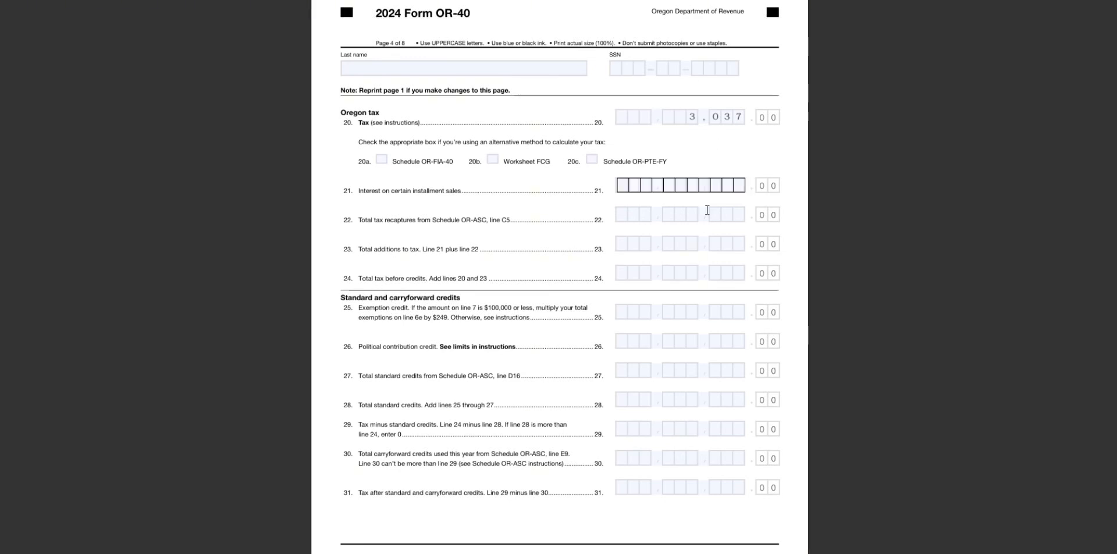
{"action": "left_click", "coordinate": [747, 279]}
{"action": "type", "text": "3037"}
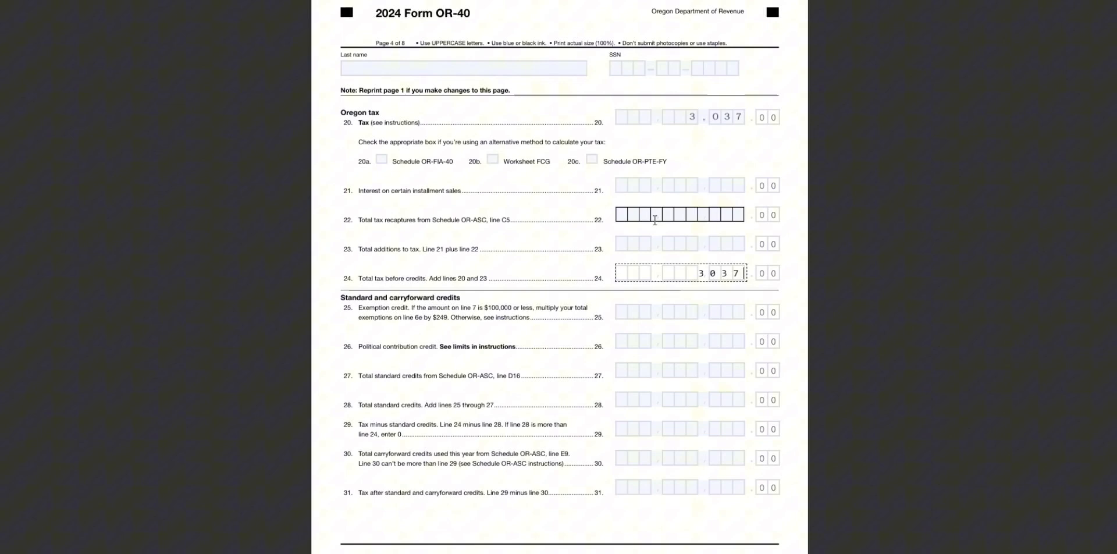
Step: Enter 3037 as the tax after standard and carryforward credits on line 31
{"action": "scroll", "coordinate": [669, 216], "scroll_direction": "down", "scroll_amount": 3}
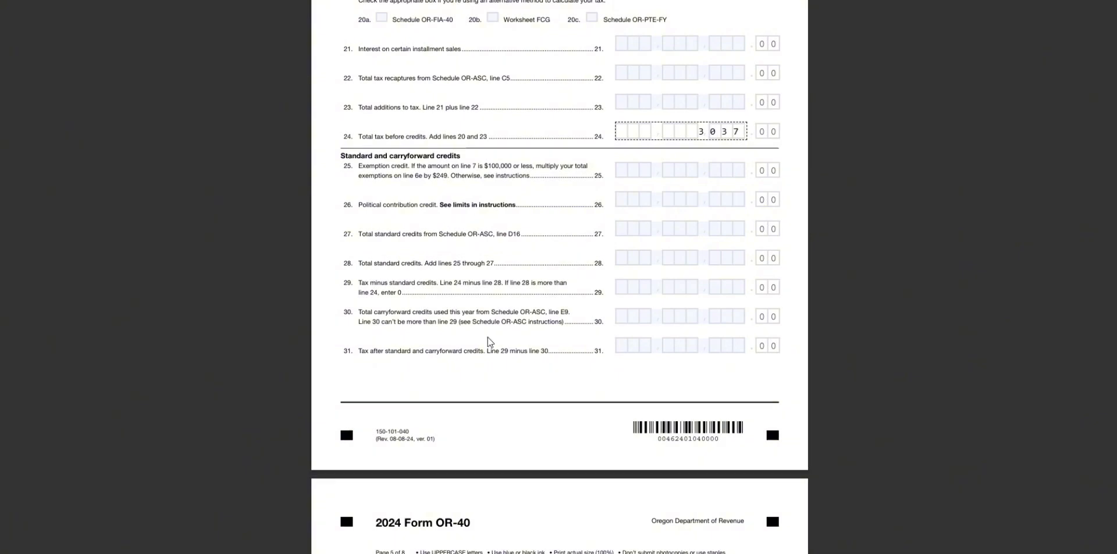
{"action": "left_click", "coordinate": [692, 352]}
{"action": "type", "text": "3037"}
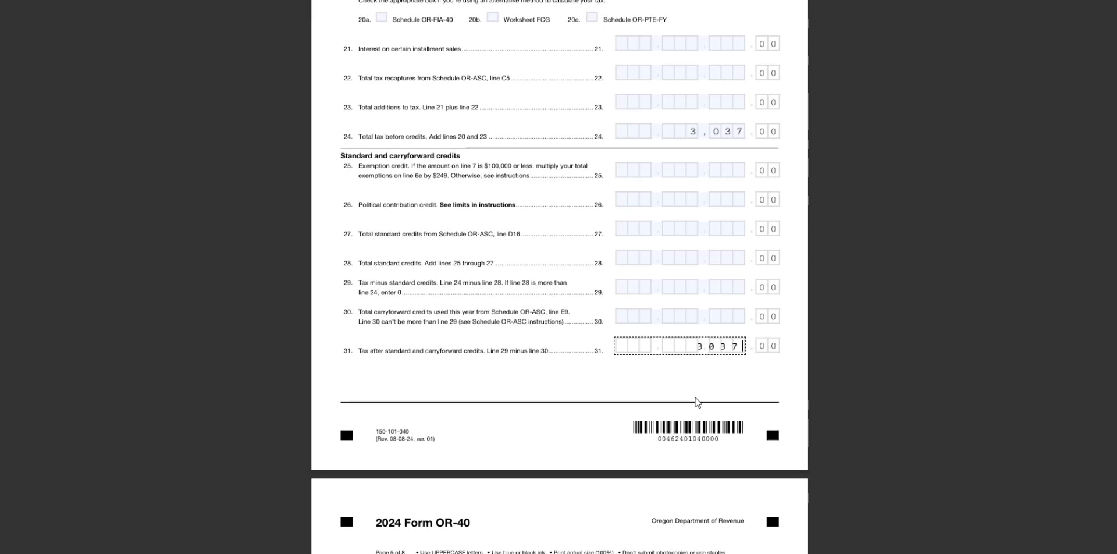
Step: Enter 1849 as the Oregon income tax withheld on line 32
{"action": "scroll", "coordinate": [675, 395], "scroll_direction": "down", "scroll_amount": 5}
{"action": "scroll", "coordinate": [741, 343], "scroll_direction": "down", "scroll_amount": 3}
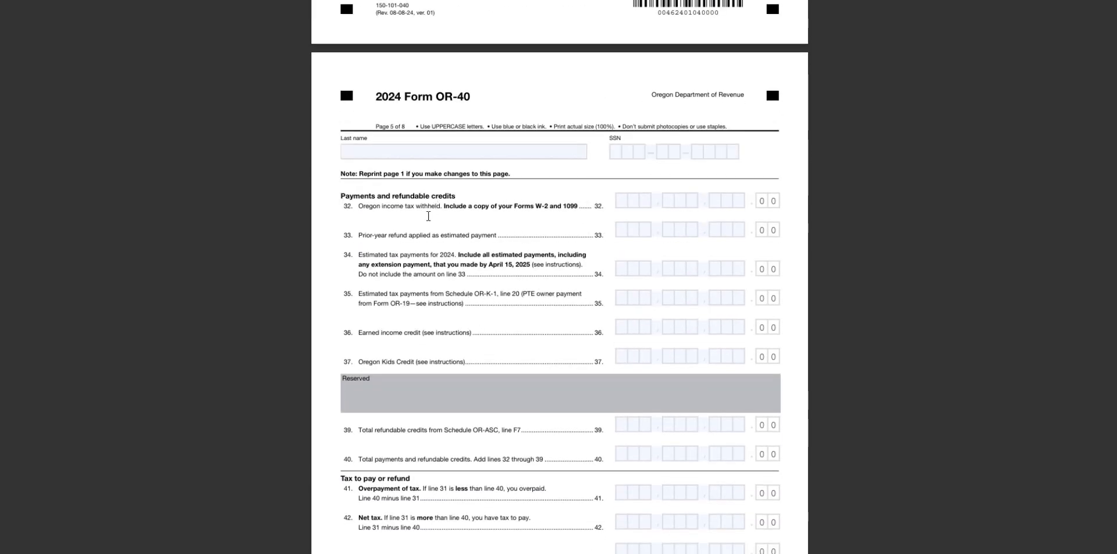
{"action": "left_click", "coordinate": [653, 204]}
{"action": "left_click", "coordinate": [713, 249]}
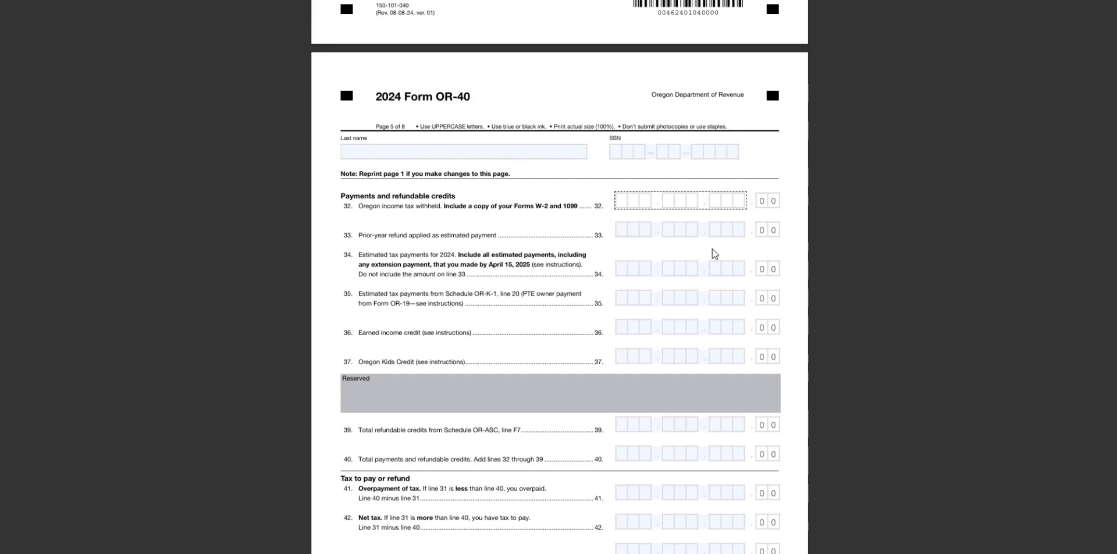
{"action": "scroll", "coordinate": [803, 270], "scroll_direction": "up", "scroll_amount": 5}
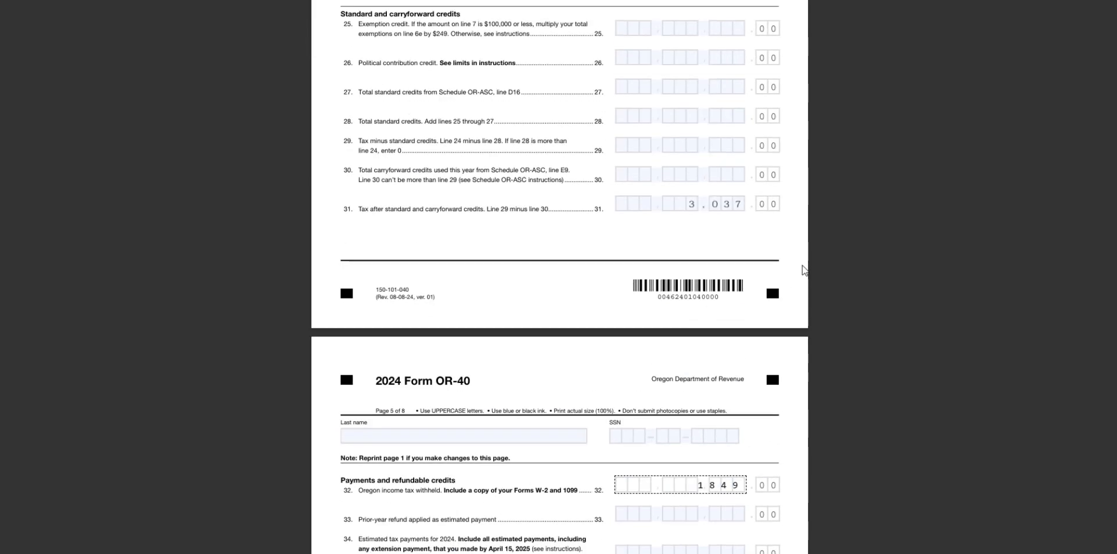
{"action": "scroll", "coordinate": [795, 251], "scroll_direction": "up", "scroll_amount": 3}
{"action": "scroll", "coordinate": [757, 349], "scroll_direction": "down", "scroll_amount": 3}
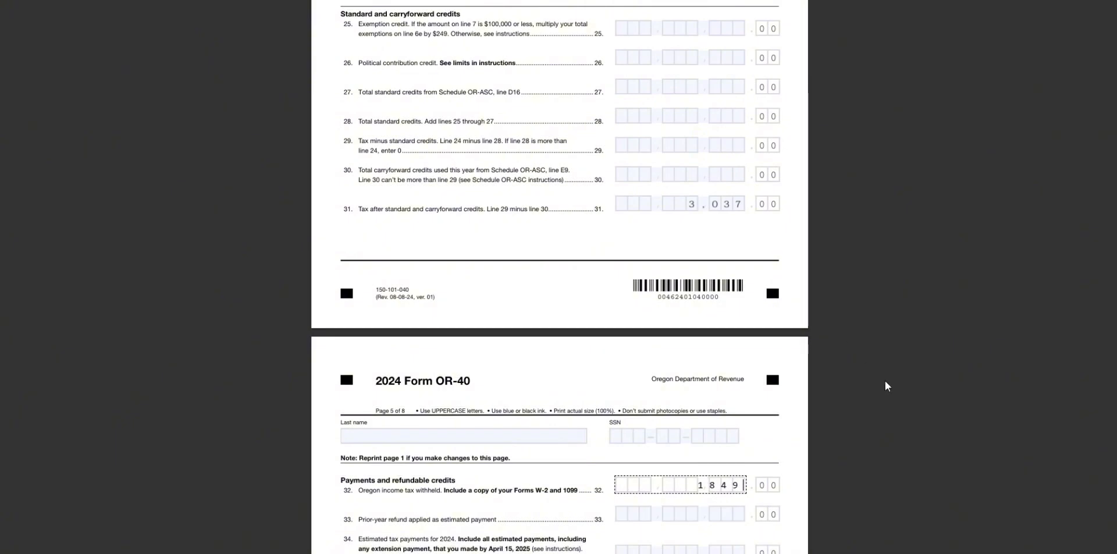
Step: Examine the earned income credit on line 36 and the Oregon Kids Credit on line 37
{"action": "scroll", "coordinate": [870, 423], "scroll_direction": "down", "scroll_amount": 5}
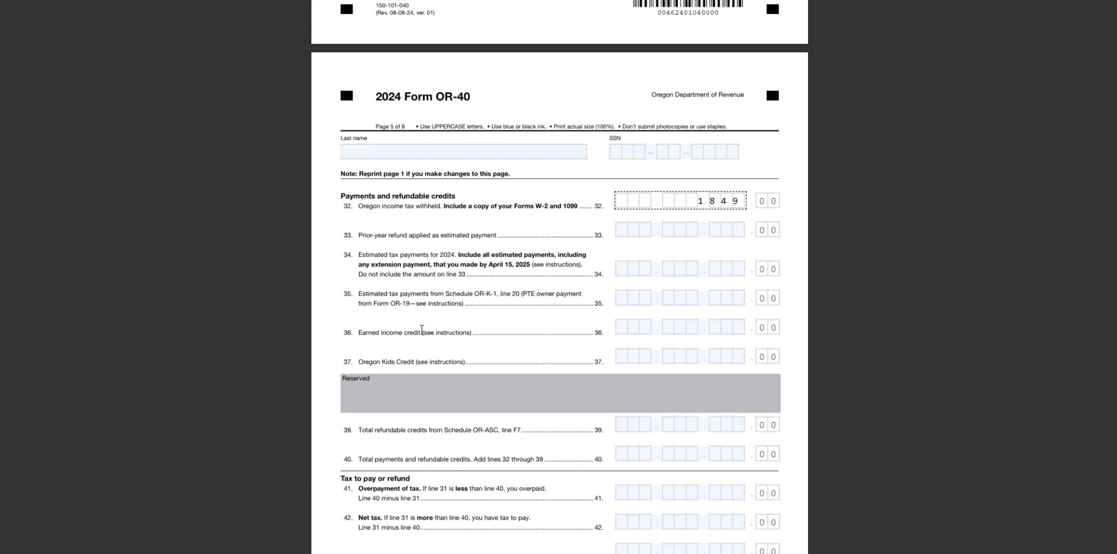
{"action": "left_click_drag", "start_coordinate": [363, 335], "coordinate": [389, 334]}
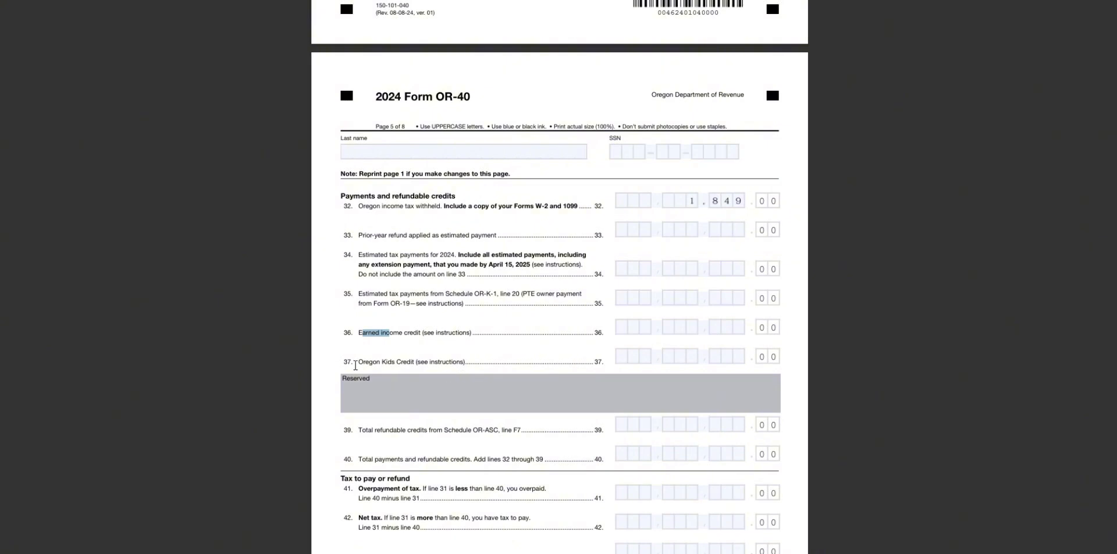
{"action": "left_click_drag", "start_coordinate": [362, 363], "coordinate": [434, 363]}
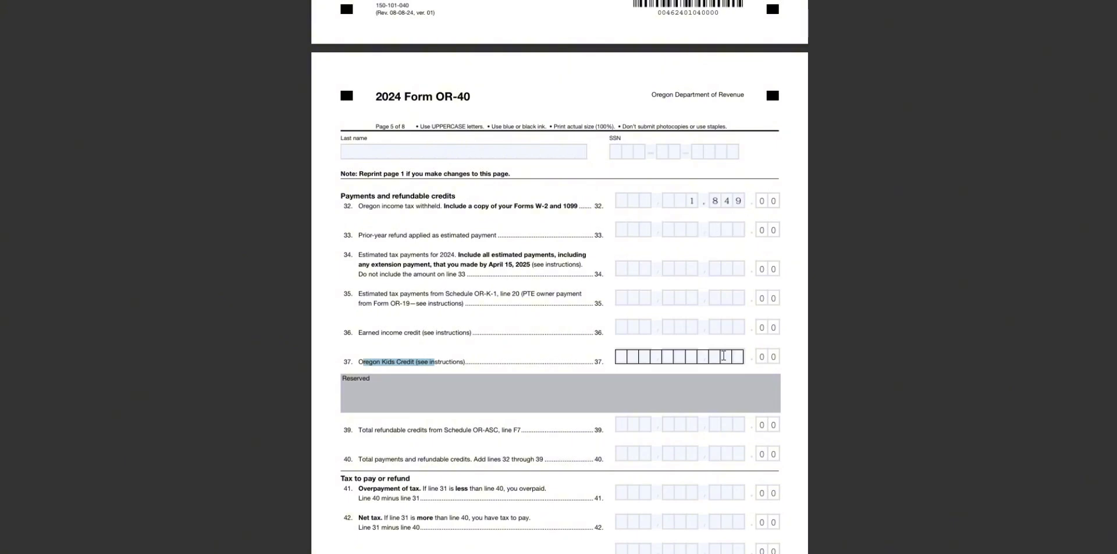
Step: Enter 1849 as the total payments and refundable credits on line 40
{"action": "scroll", "coordinate": [576, 392], "scroll_direction": "down", "scroll_amount": 3}
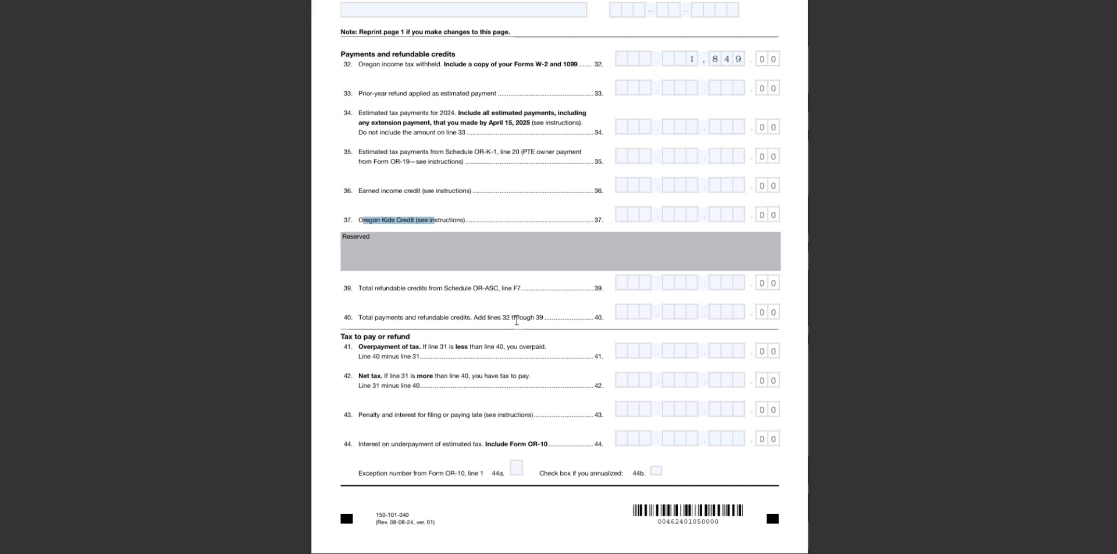
{"action": "left_click", "coordinate": [685, 317]}
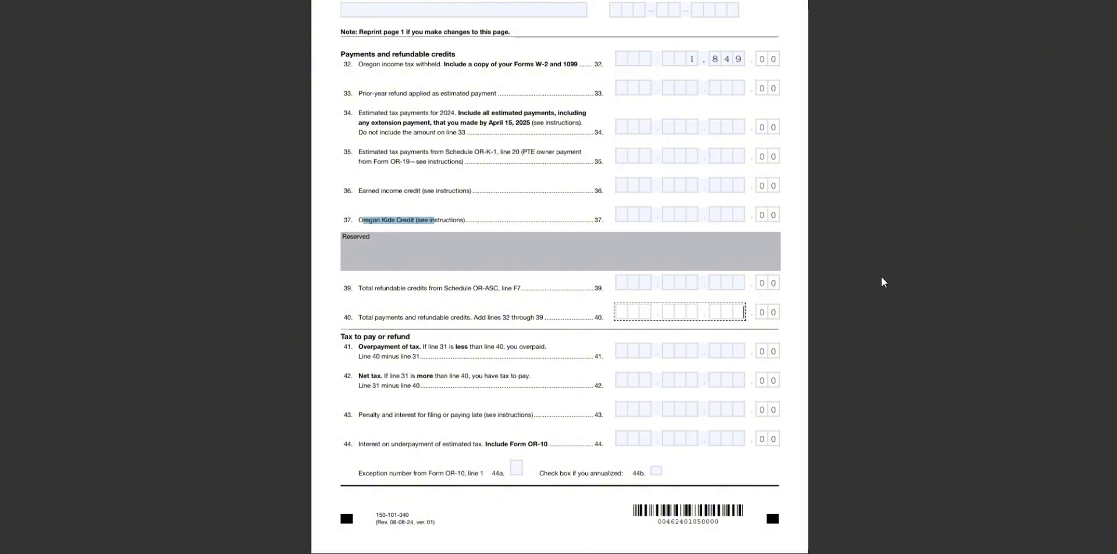
{"action": "type", "text": "1849"}
Step: Compare the tax on line 31 with the payments on line 40 to choose between overpayment and net tax
{"action": "scroll", "coordinate": [691, 365], "scroll_direction": "down", "scroll_amount": 3}
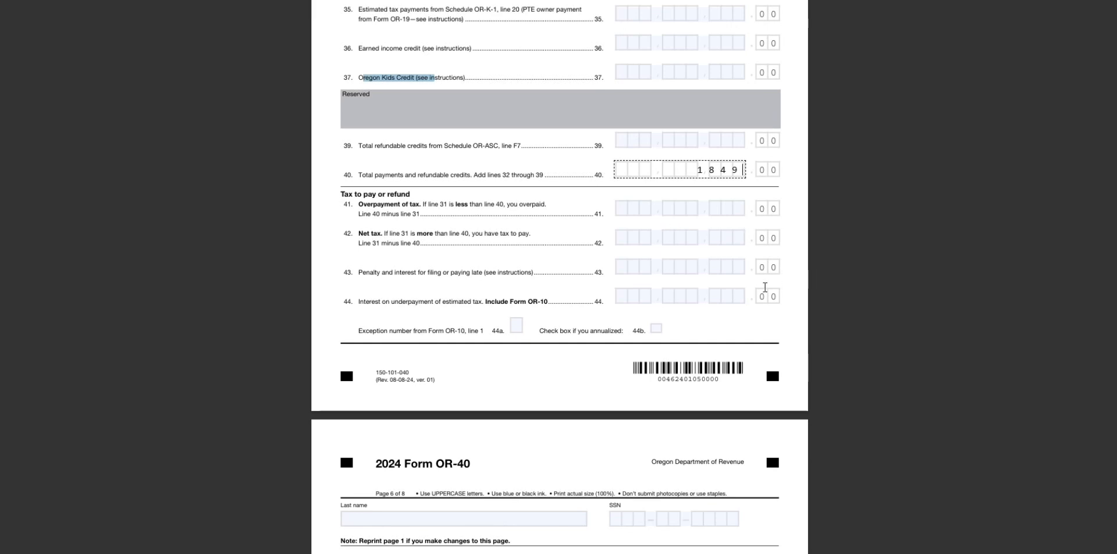
{"action": "scroll", "coordinate": [768, 288], "scroll_direction": "up", "scroll_amount": 3}
{"action": "scroll", "coordinate": [768, 288], "scroll_direction": "up", "scroll_amount": 9}
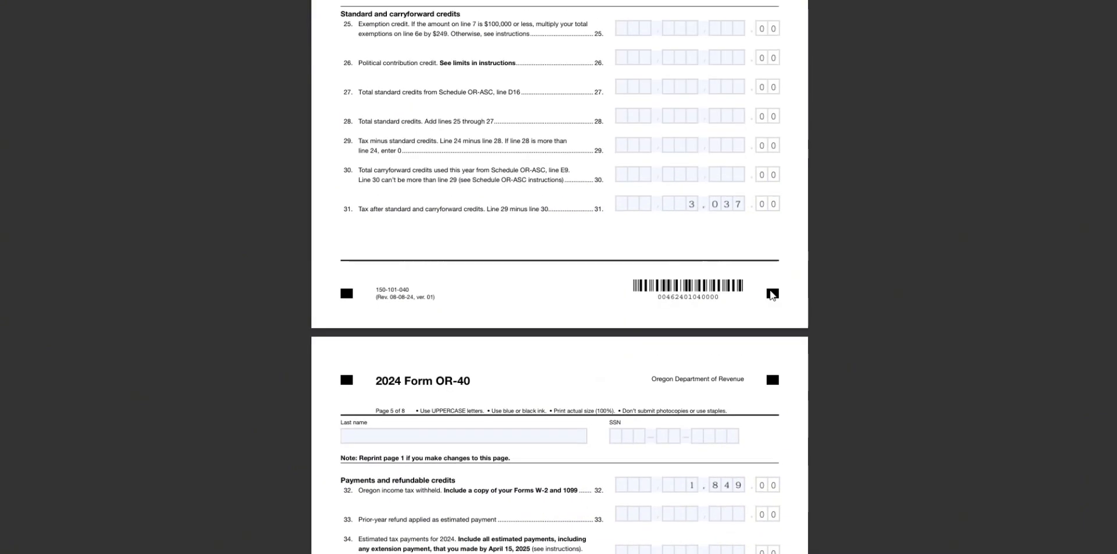
{"action": "scroll", "coordinate": [779, 275], "scroll_direction": "down", "scroll_amount": 12}
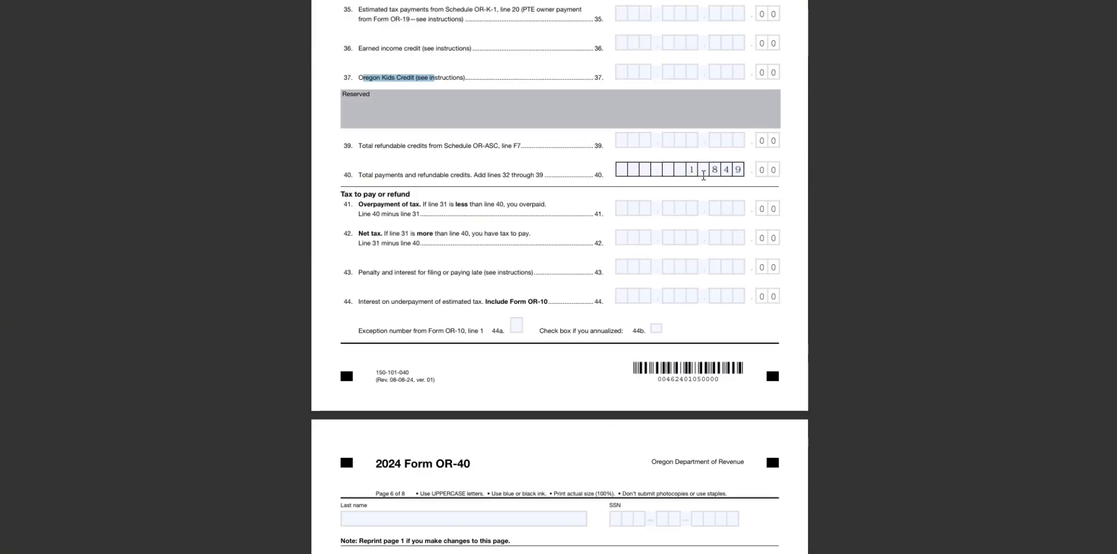
Step: Work out the net tax for line 42 in the Calculator by subtracting 1849 on line 40 from 3037 on line 31
{"action": "scroll", "coordinate": [703, 174], "scroll_direction": "down", "scroll_amount": 3}
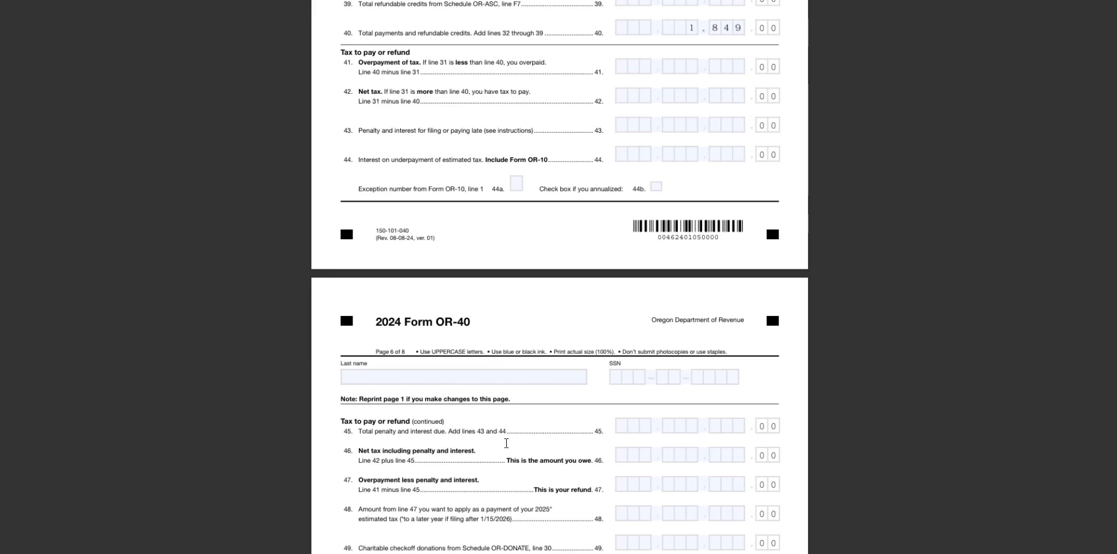
{"action": "scroll", "coordinate": [460, 461], "scroll_direction": "down", "scroll_amount": 5}
{"action": "scroll", "coordinate": [549, 444], "scroll_direction": "up", "scroll_amount": 8}
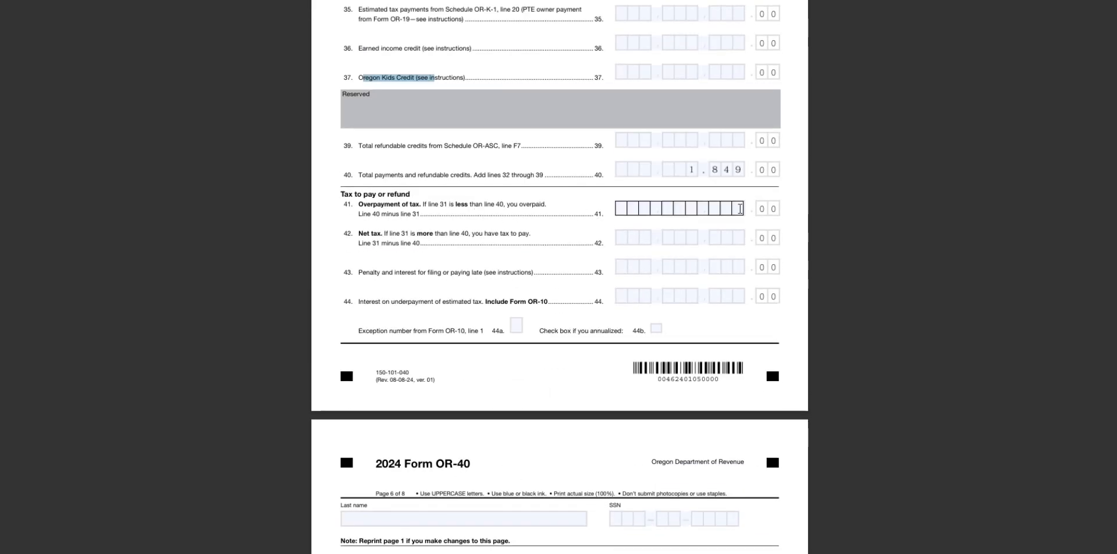
{"action": "left_click", "coordinate": [678, 207]}
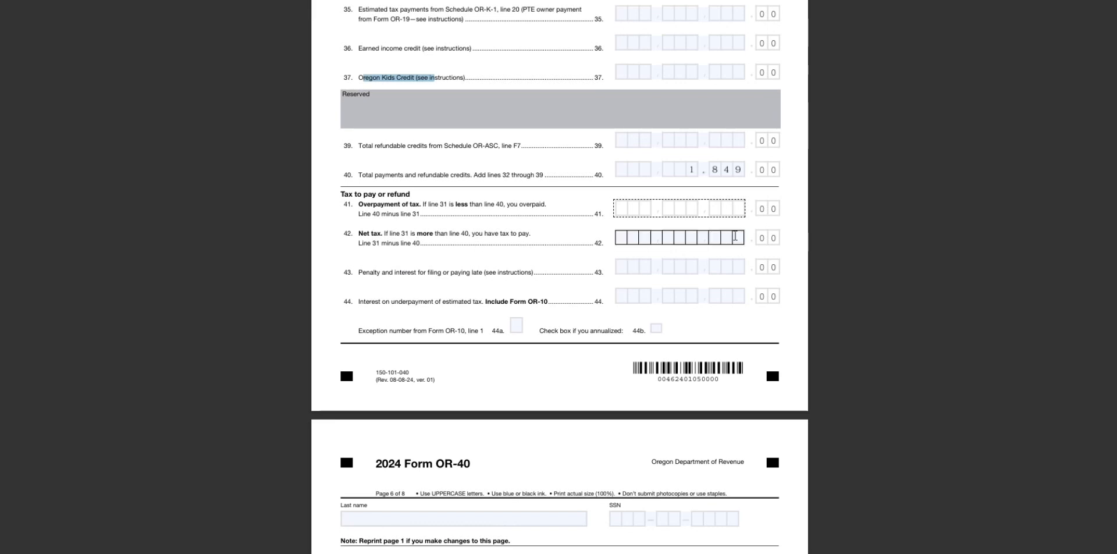
{"action": "left_click", "coordinate": [698, 236]}
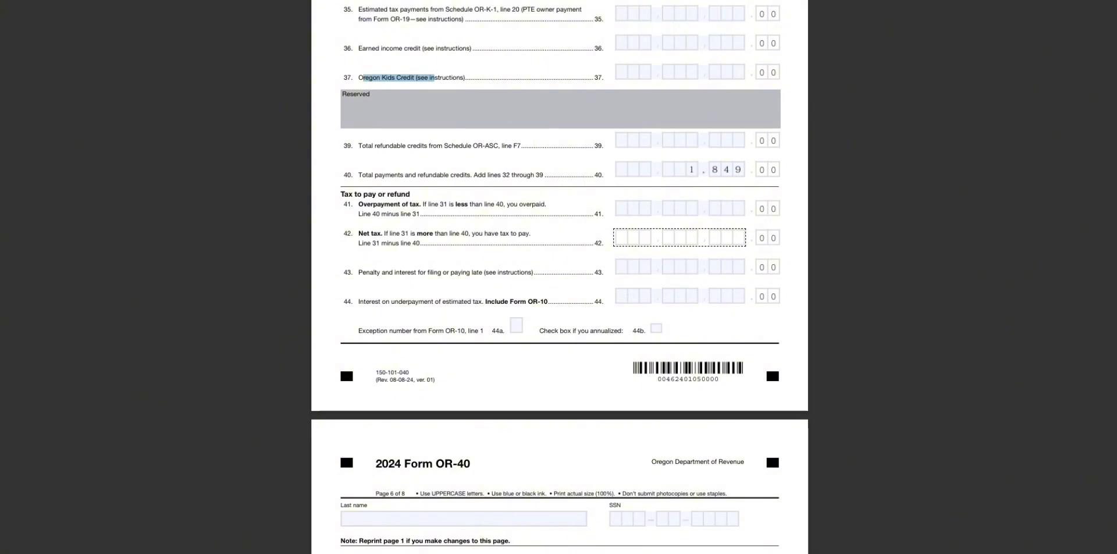
{"action": "mouse_move", "coordinate": [726, 553]}
{"action": "left_click", "coordinate": [727, 511]}
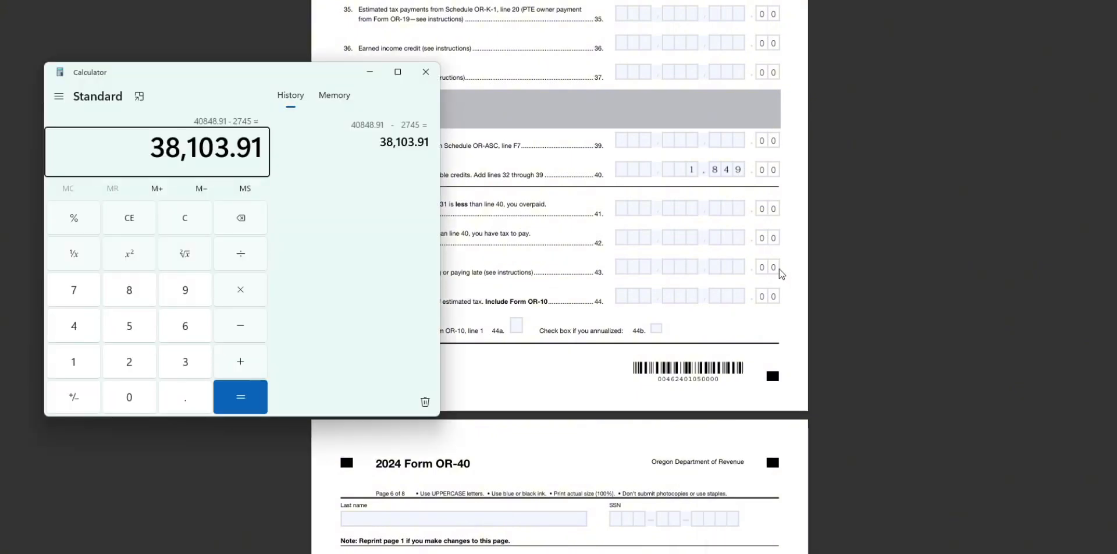
{"action": "scroll", "coordinate": [771, 225], "scroll_direction": "up", "scroll_amount": 6}
{"action": "scroll", "coordinate": [772, 225], "scroll_direction": "up", "scroll_amount": 3}
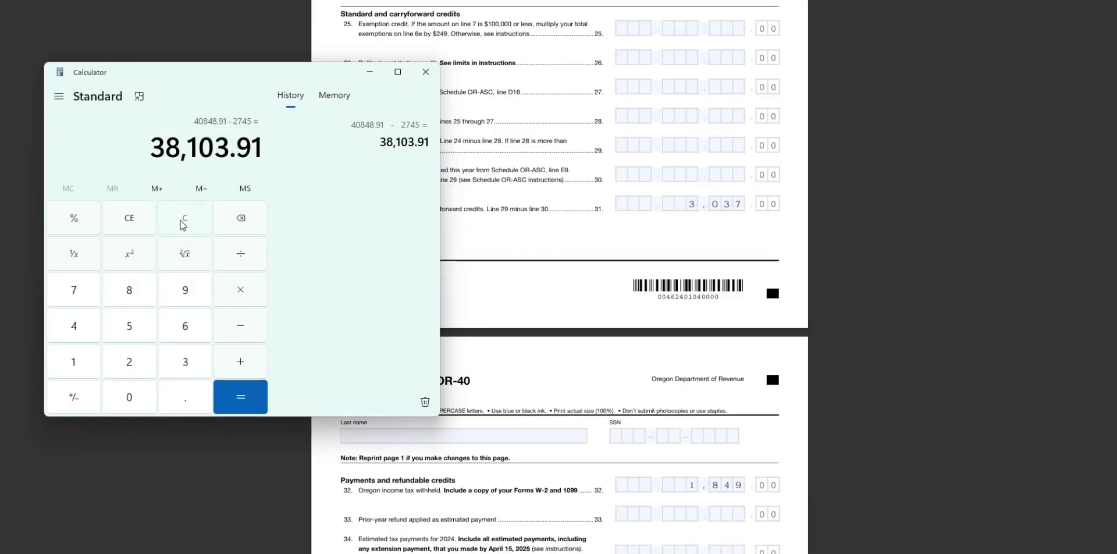
{"action": "left_click", "coordinate": [182, 220]}
{"action": "type", "text": "3037 "}
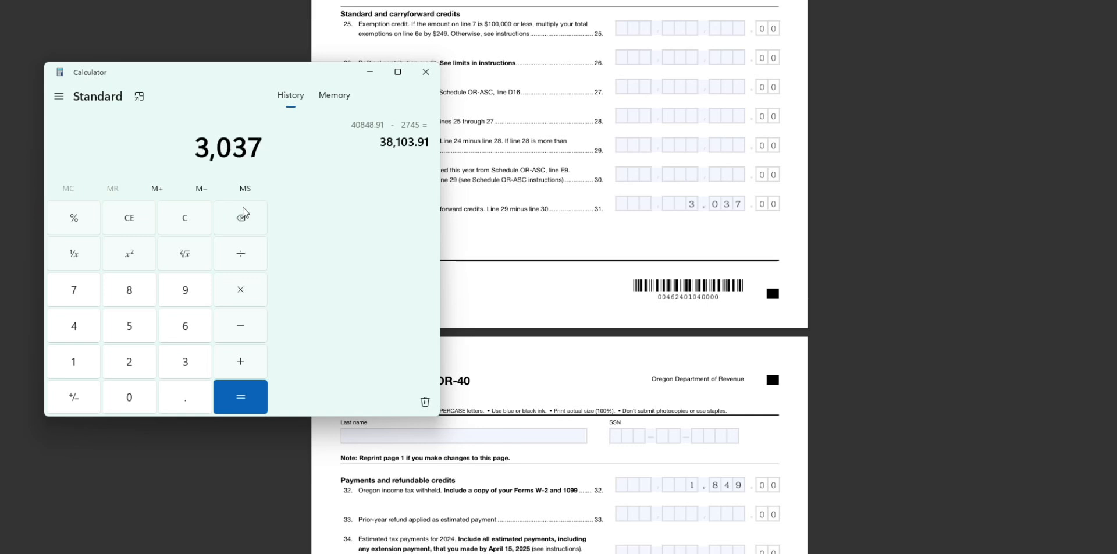
{"action": "type", "text": "- 1"}
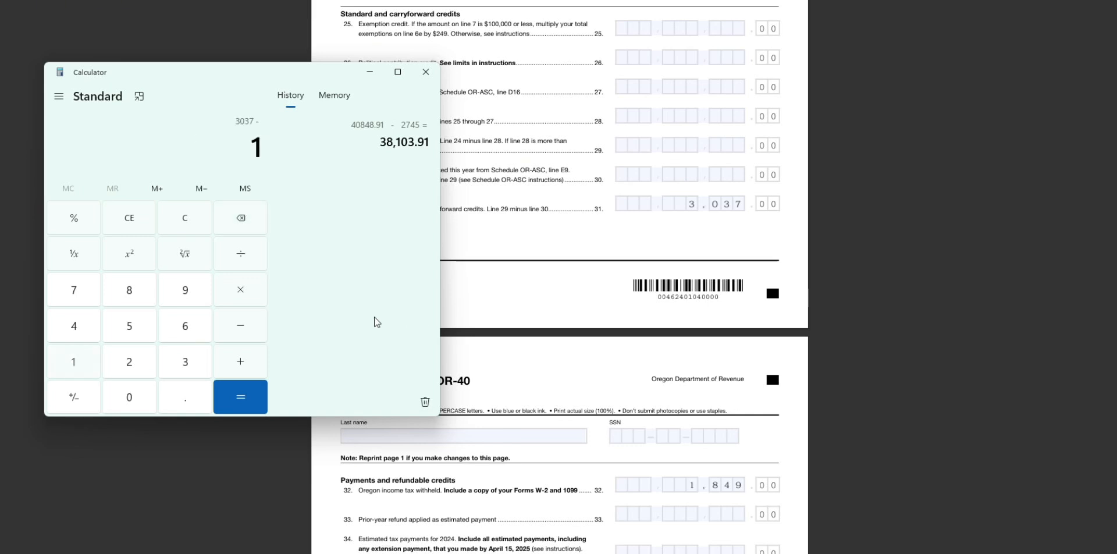
{"action": "type", "text": "849"}
{"action": "key", "text": "Return"}
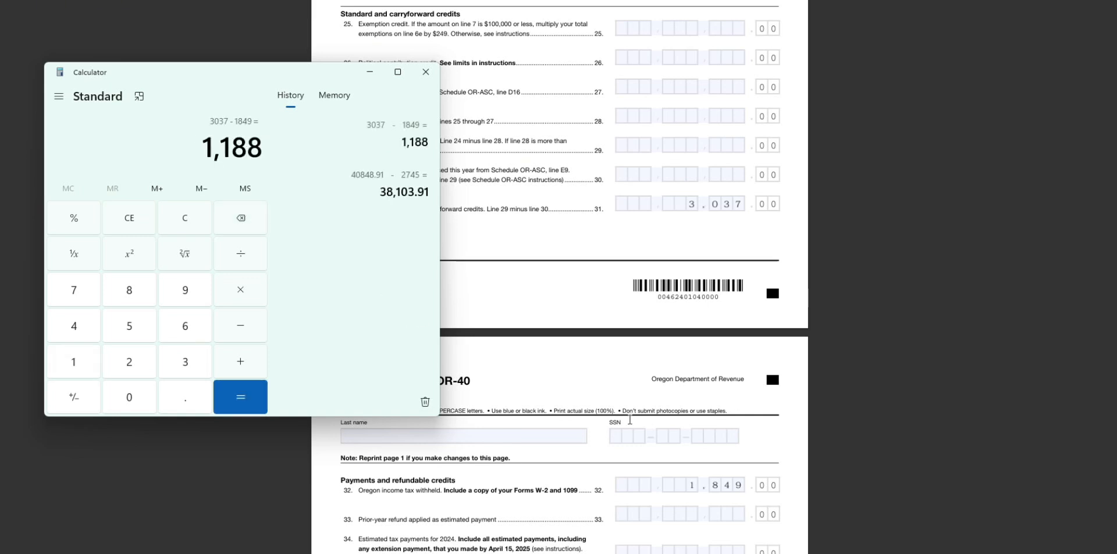
Step: Return to the form and enter 1188 as the net tax on line 42
{"action": "scroll", "coordinate": [808, 415], "scroll_direction": "down", "scroll_amount": 7}
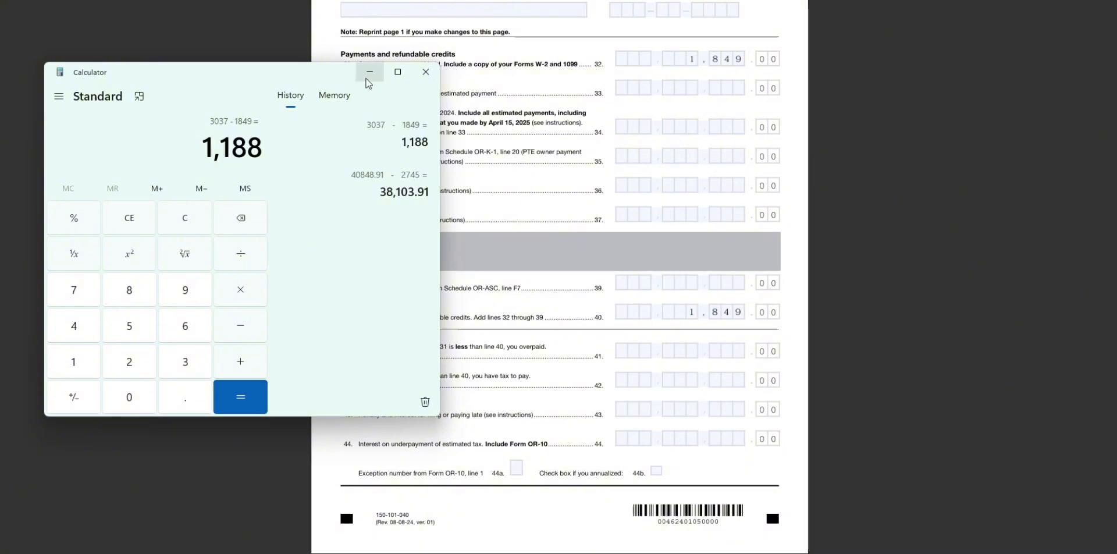
{"action": "left_click", "coordinate": [370, 71]}
{"action": "left_click", "coordinate": [693, 380]}
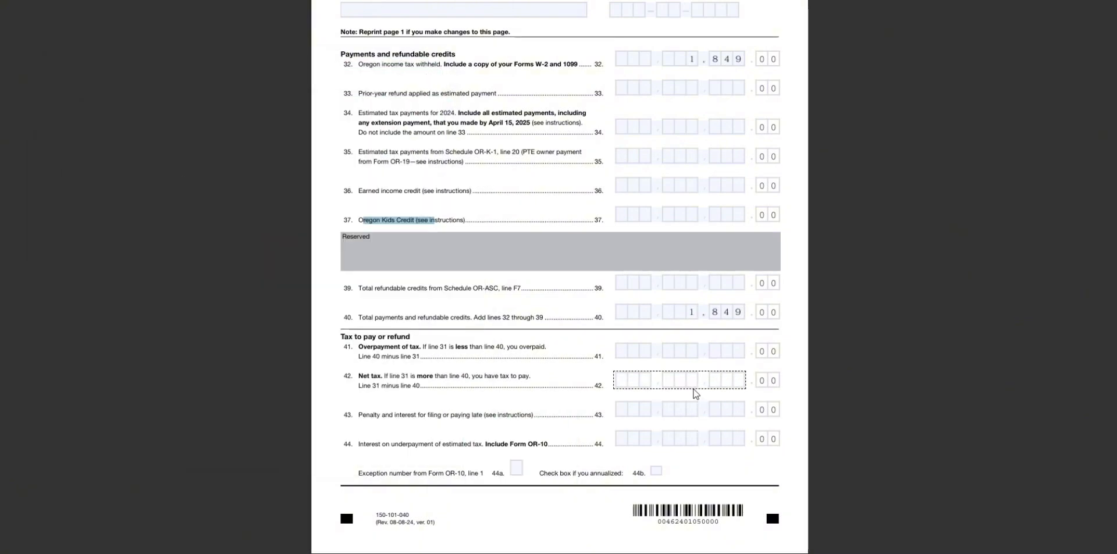
{"action": "type", "text": "1188"}
{"action": "scroll", "coordinate": [722, 402], "scroll_direction": "down", "scroll_amount": 3}
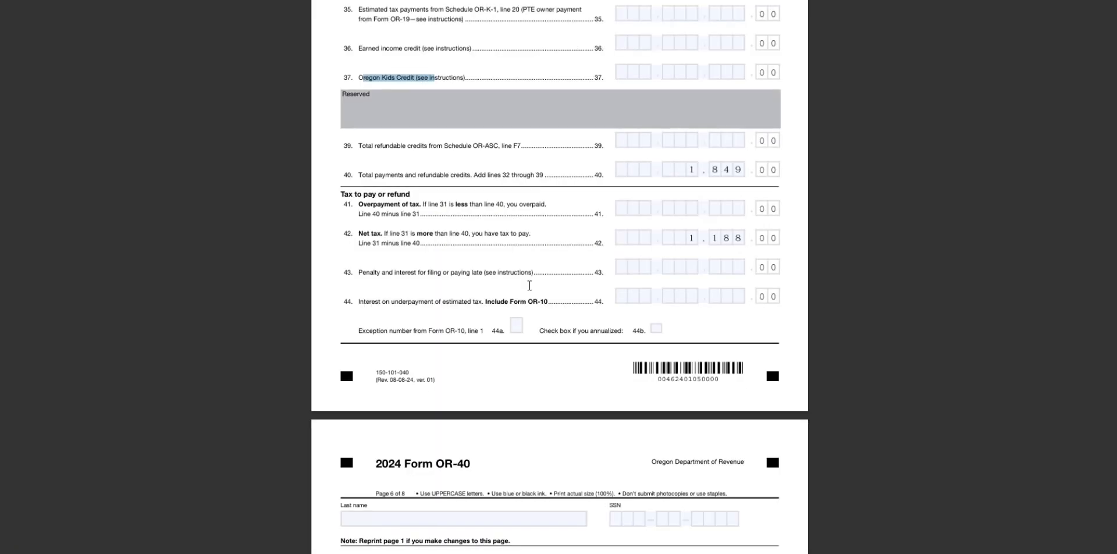
{"action": "type", "text": "1188"}
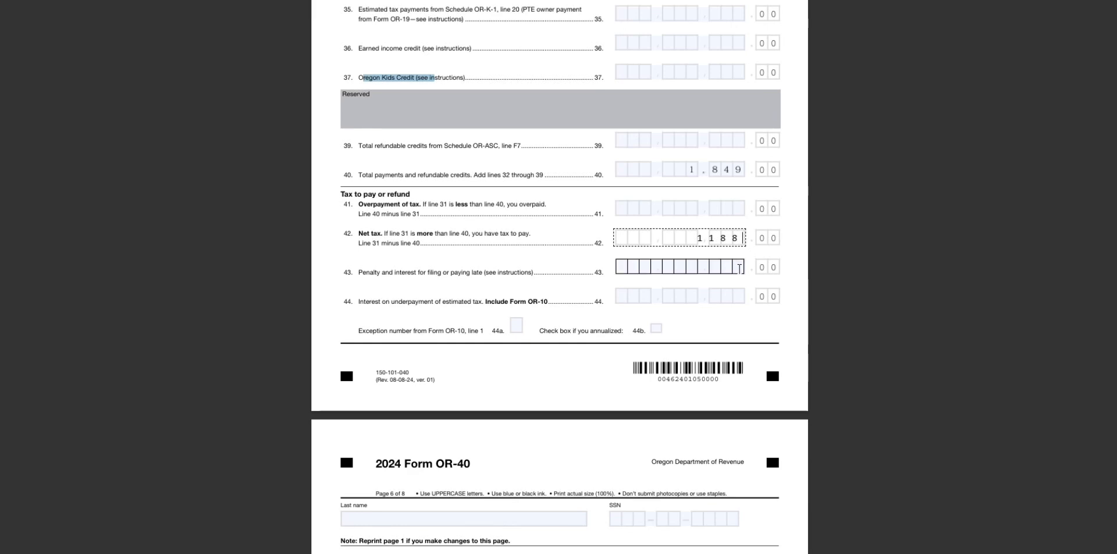
Step: Carry the line 42 amount to page 6, entering 1188 as the net tax including penalty and interest on line 46
{"action": "scroll", "coordinate": [737, 291], "scroll_direction": "down", "scroll_amount": 5}
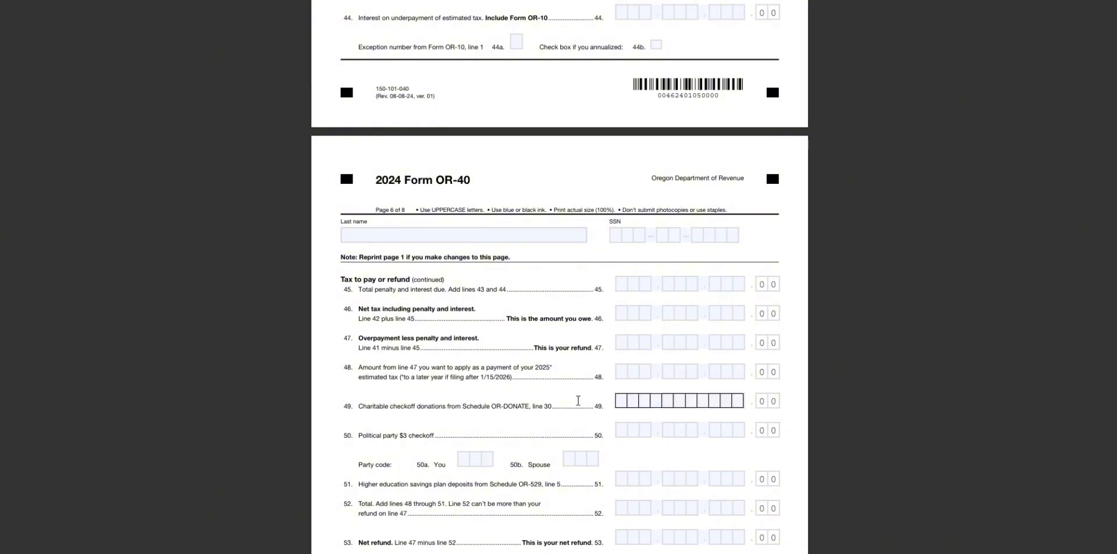
{"action": "left_click", "coordinate": [392, 238]}
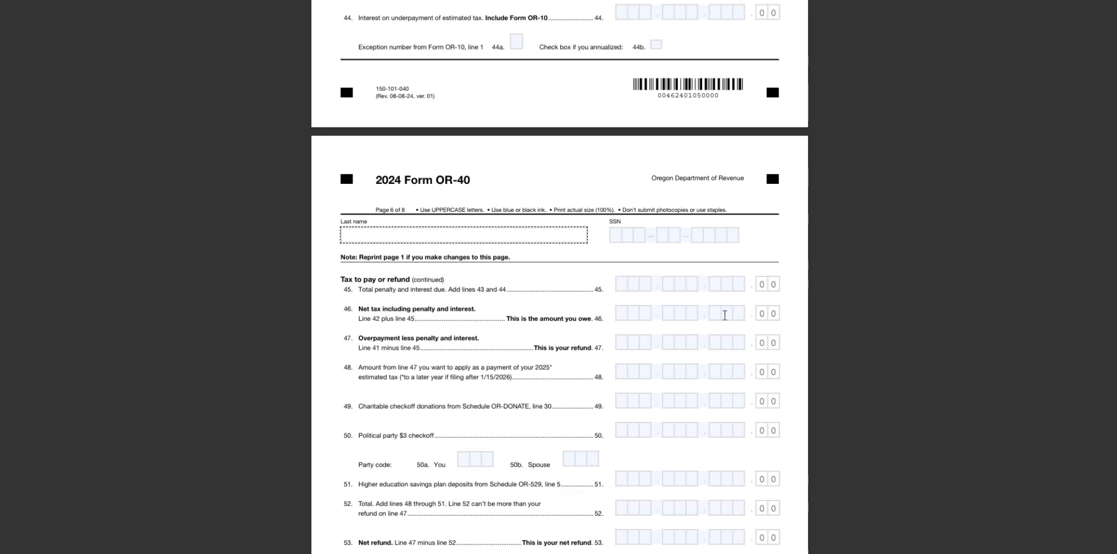
{"action": "scroll", "coordinate": [635, 358], "scroll_direction": "down", "scroll_amount": 3}
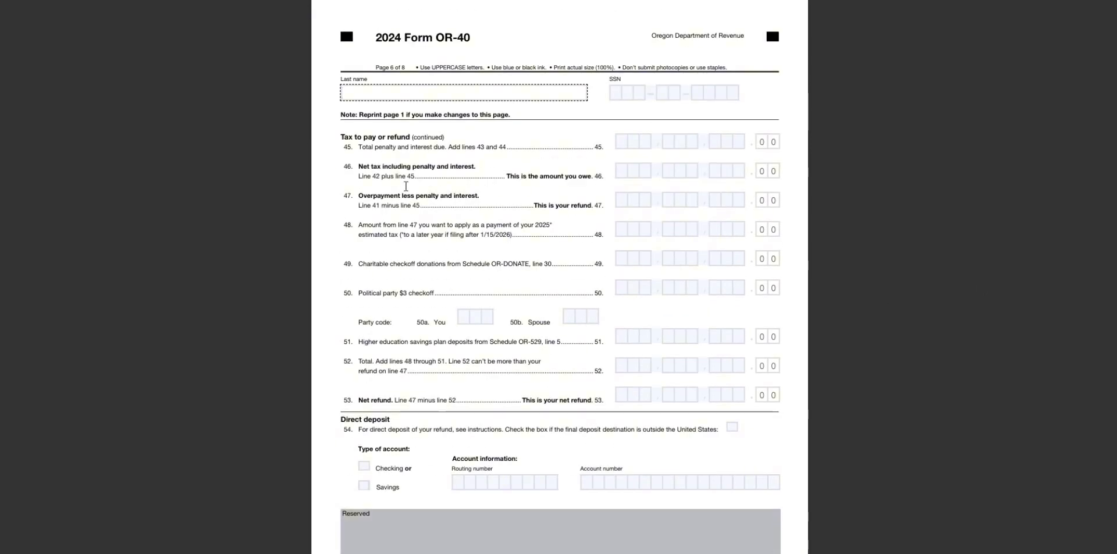
{"action": "left_click", "coordinate": [676, 171]}
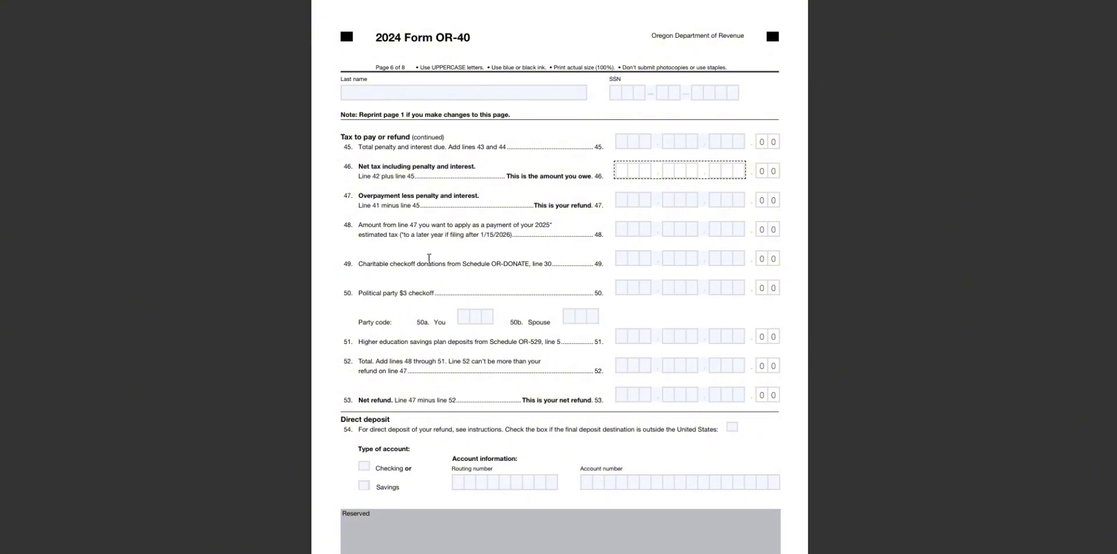
{"action": "scroll", "coordinate": [741, 172], "scroll_direction": "up", "scroll_amount": 9}
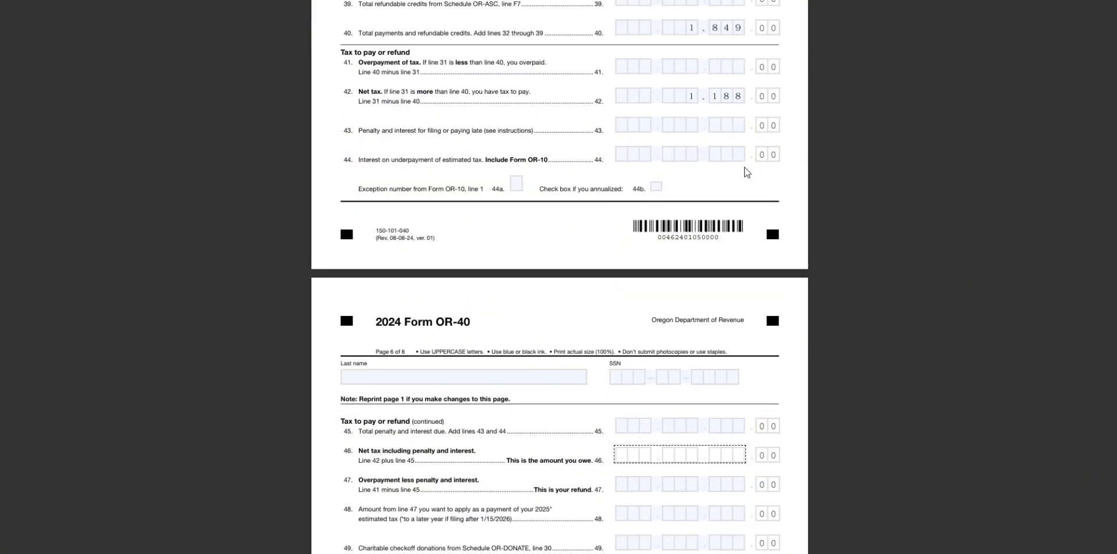
{"action": "scroll", "coordinate": [711, 277], "scroll_direction": "down", "scroll_amount": 2}
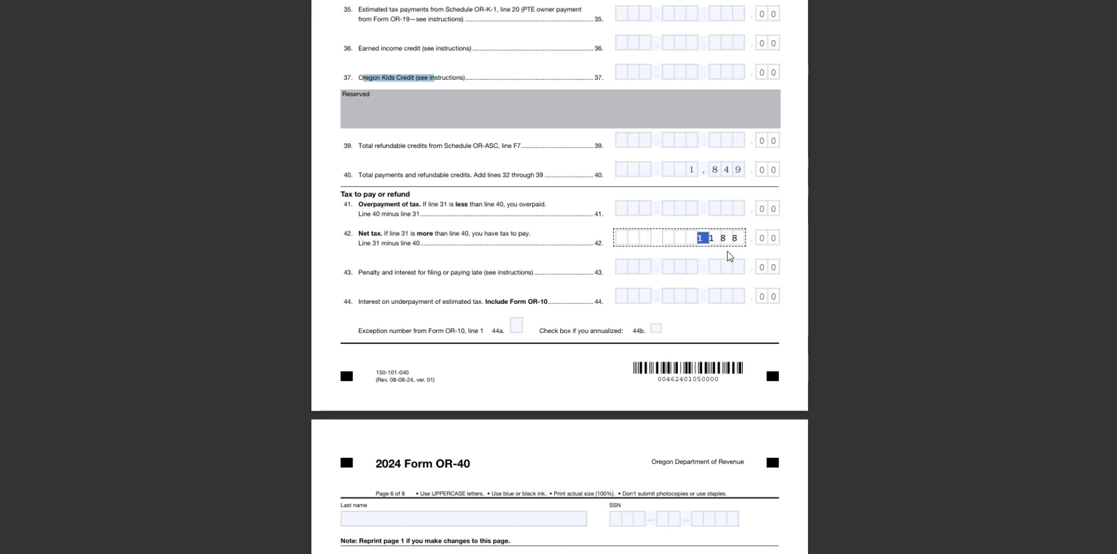
{"action": "scroll", "coordinate": [725, 285], "scroll_direction": "down", "scroll_amount": 5}
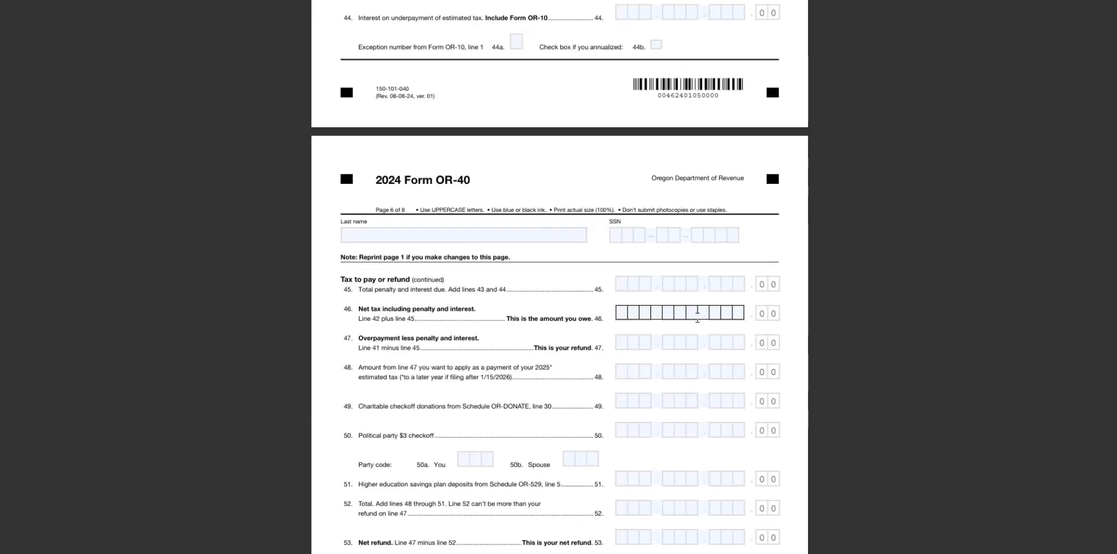
{"action": "left_click", "coordinate": [703, 317]}
{"action": "type", "text": "1188"}
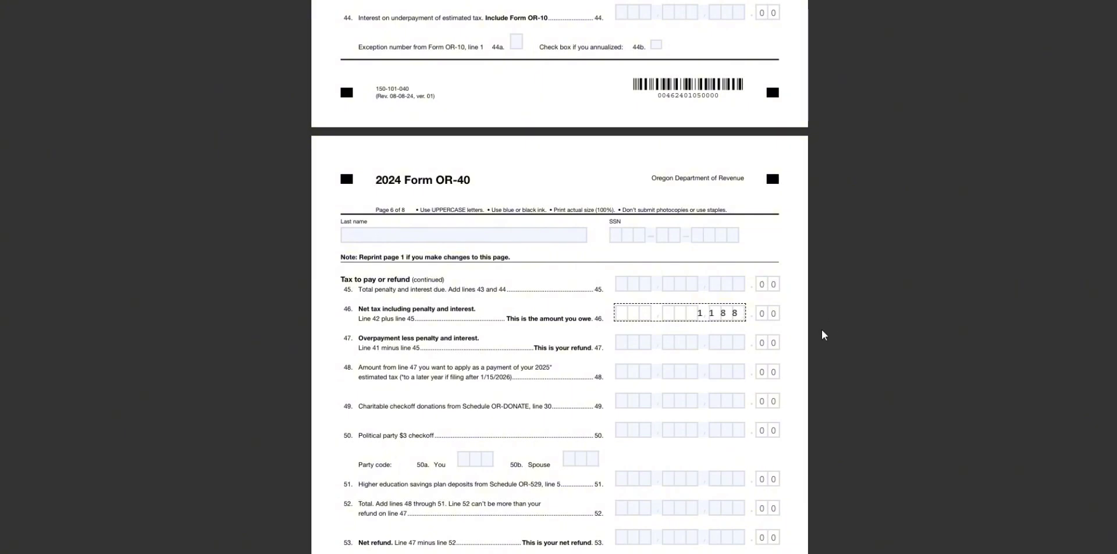
Step: Examine the refund lines 48 to 53, covering estimated tax, charitable donations, political party checkoff, education savings deposits and net refund
{"action": "scroll", "coordinate": [823, 332], "scroll_direction": "down", "scroll_amount": 3}
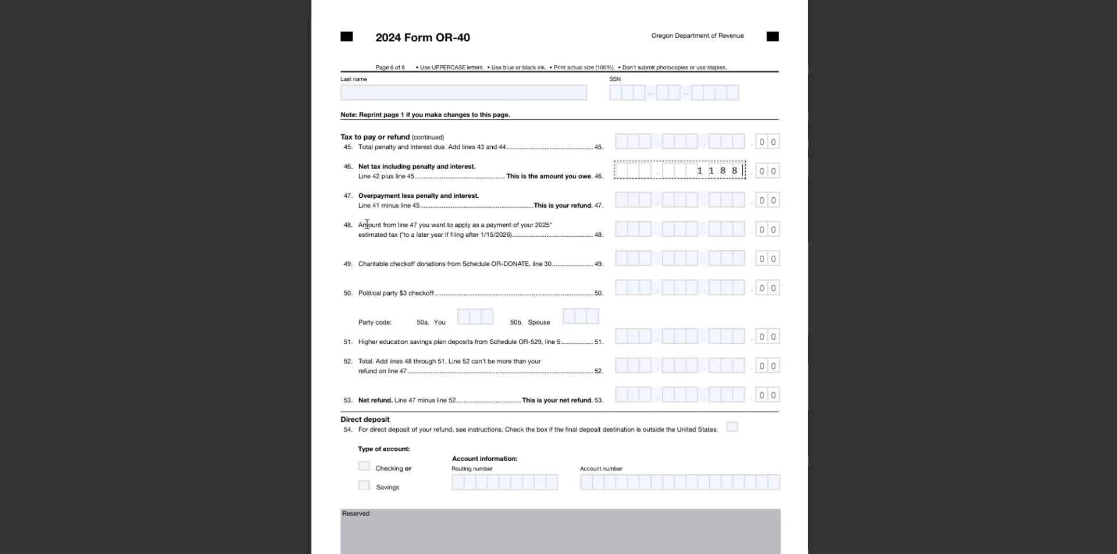
{"action": "left_click_drag", "start_coordinate": [363, 225], "coordinate": [447, 239]}
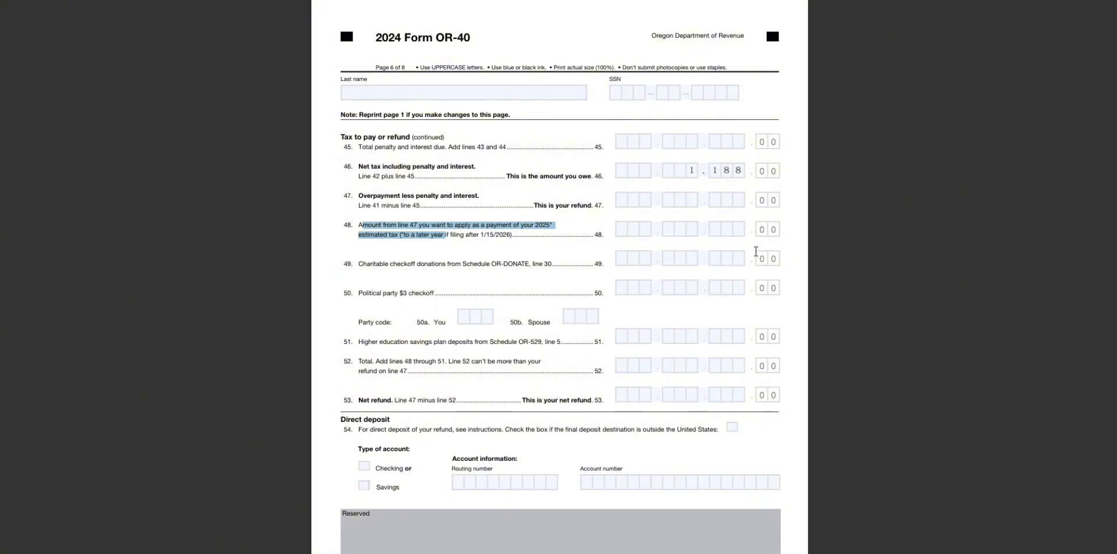
{"action": "left_click", "coordinate": [421, 241]}
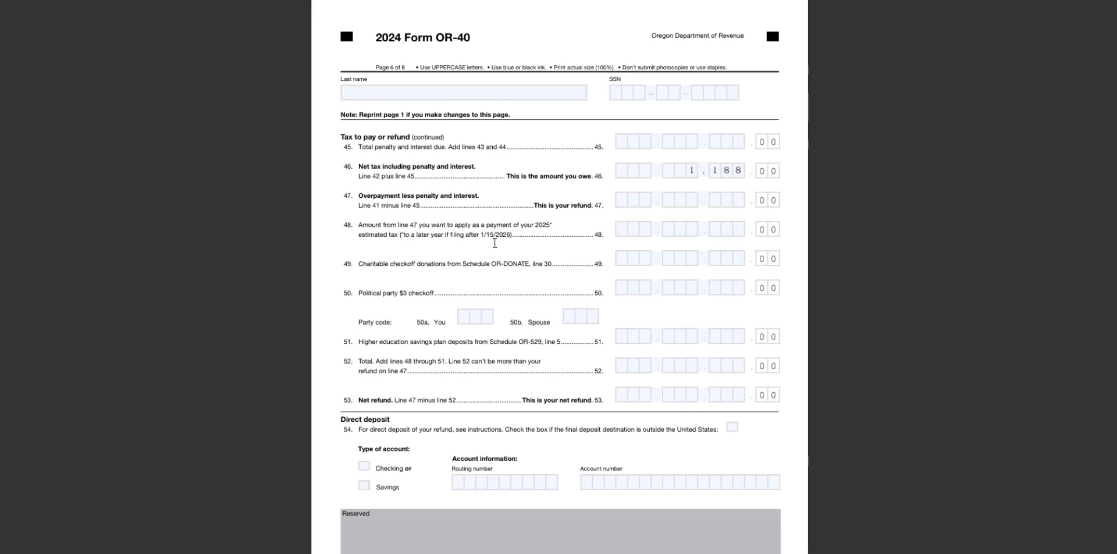
{"action": "left_click_drag", "start_coordinate": [535, 235], "coordinate": [399, 234]}
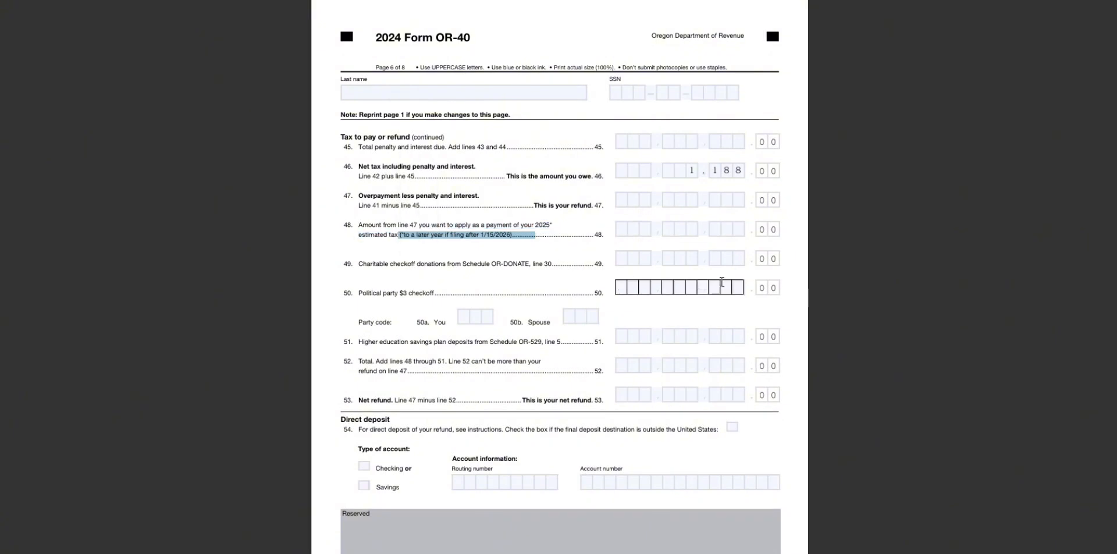
{"action": "scroll", "coordinate": [564, 283], "scroll_direction": "down", "scroll_amount": 3}
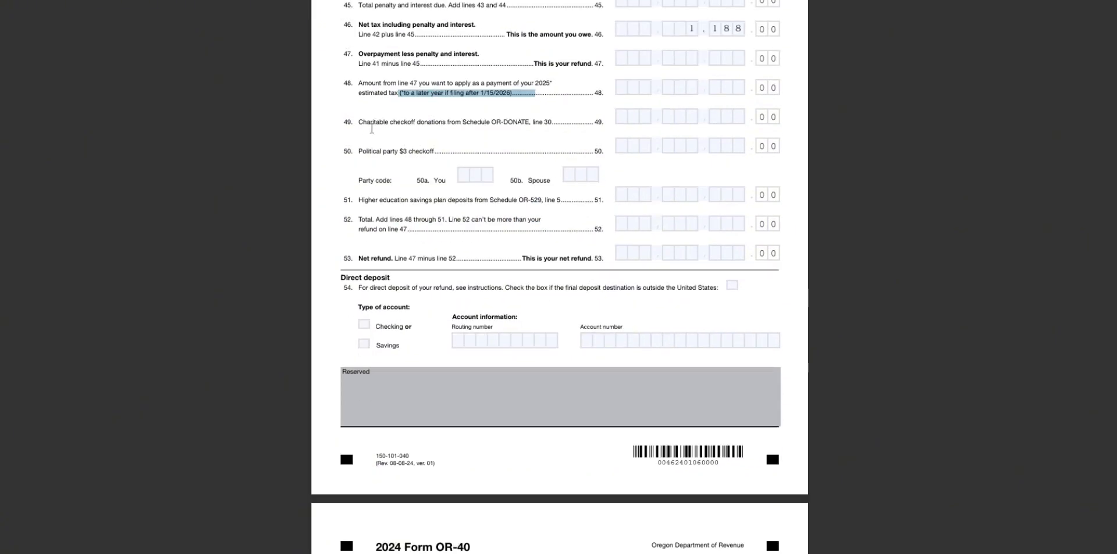
{"action": "left_click_drag", "start_coordinate": [372, 123], "coordinate": [530, 124]}
{"action": "left_click", "coordinate": [722, 120]}
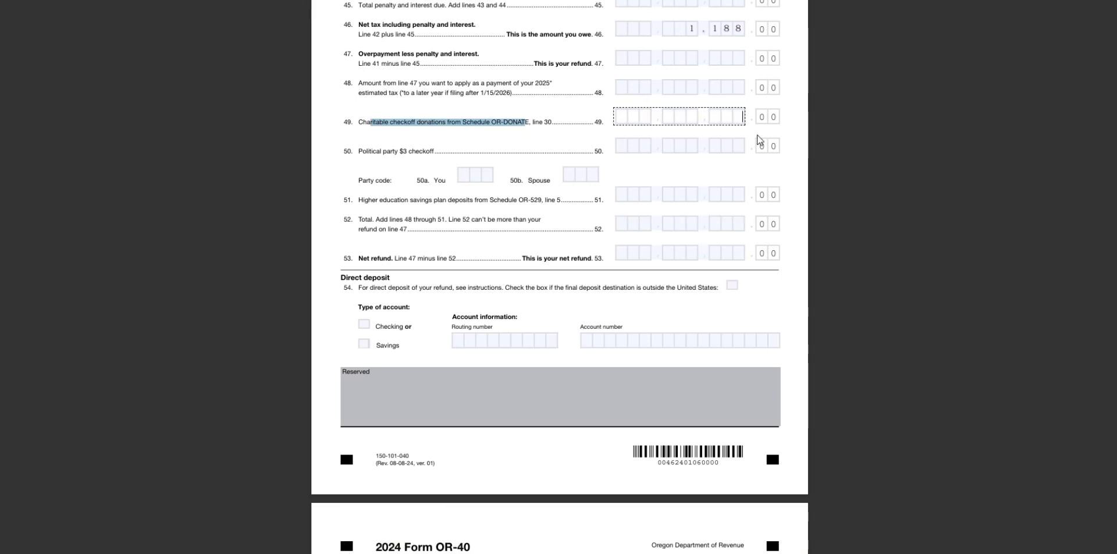
{"action": "left_click_drag", "start_coordinate": [372, 151], "coordinate": [462, 152]}
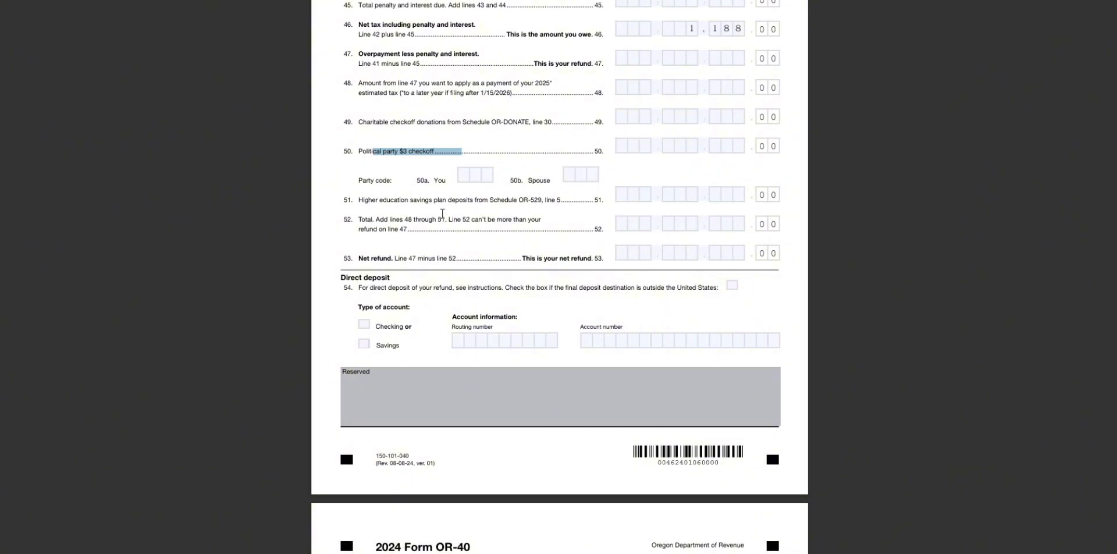
{"action": "left_click_drag", "start_coordinate": [442, 199], "coordinate": [519, 200]}
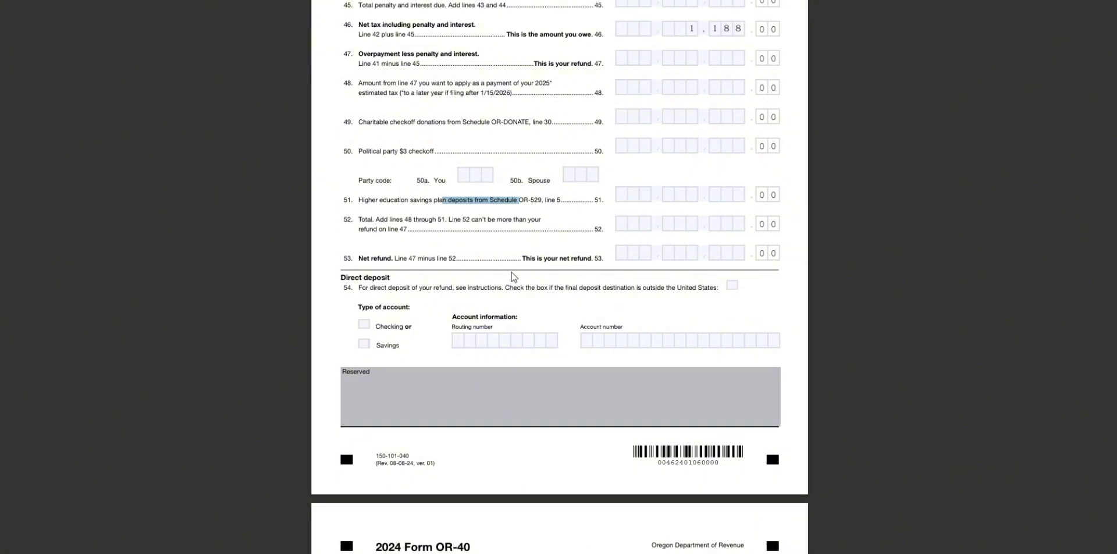
{"action": "left_click_drag", "start_coordinate": [362, 270], "coordinate": [568, 261]}
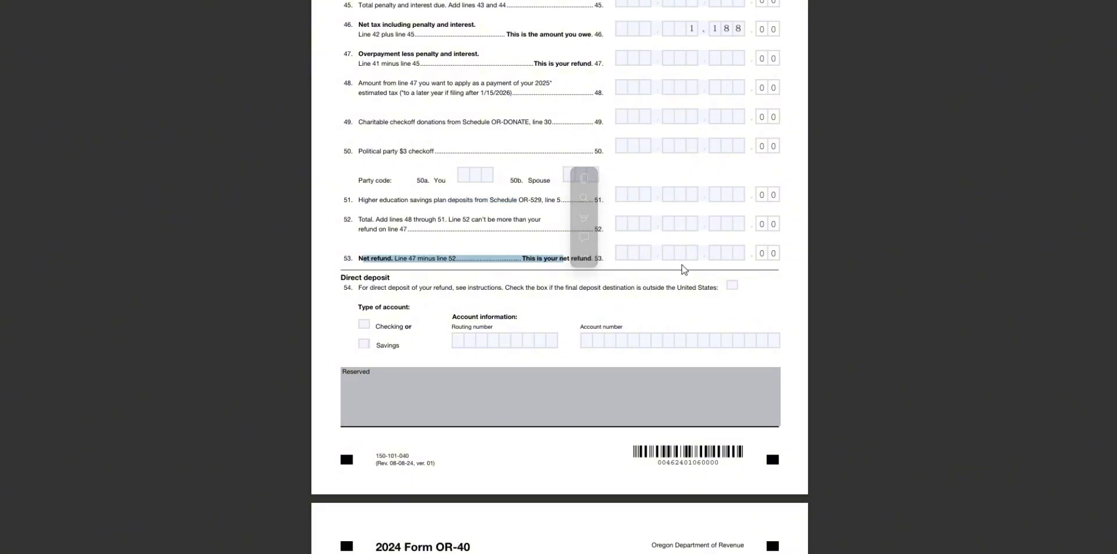
Step: Review the direct deposit account fields on line 54 and the signature, preparer, payment and mailing sections on page 7
{"action": "scroll", "coordinate": [471, 234], "scroll_direction": "down", "scroll_amount": 3}
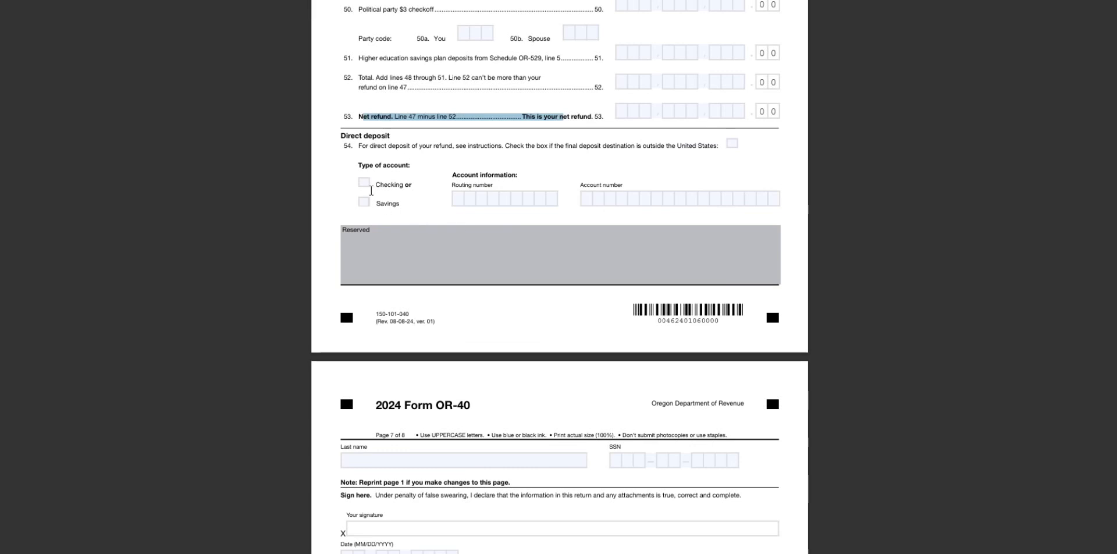
{"action": "left_click", "coordinate": [663, 195]}
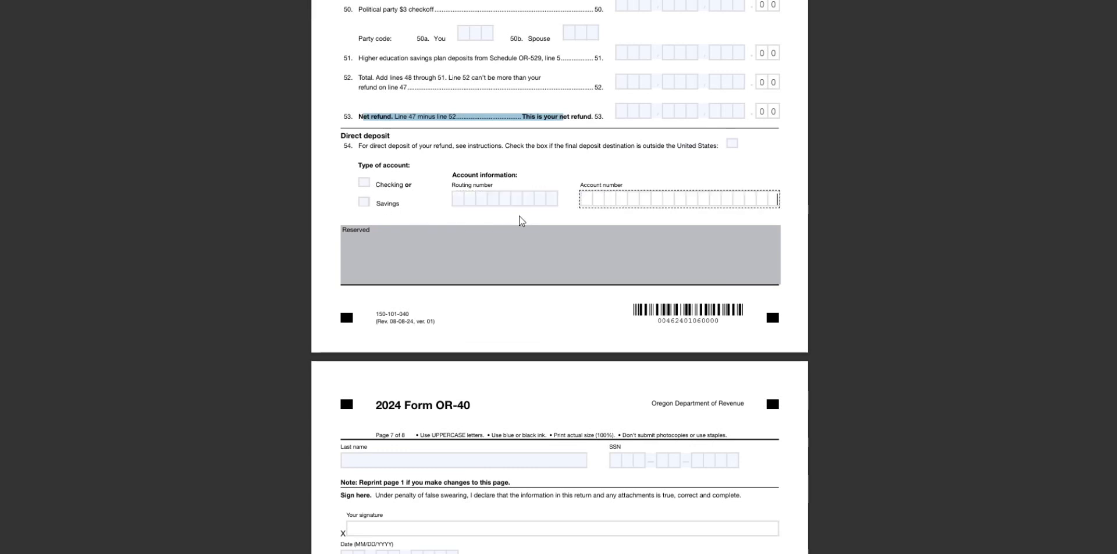
{"action": "scroll", "coordinate": [521, 221], "scroll_direction": "down", "scroll_amount": 3}
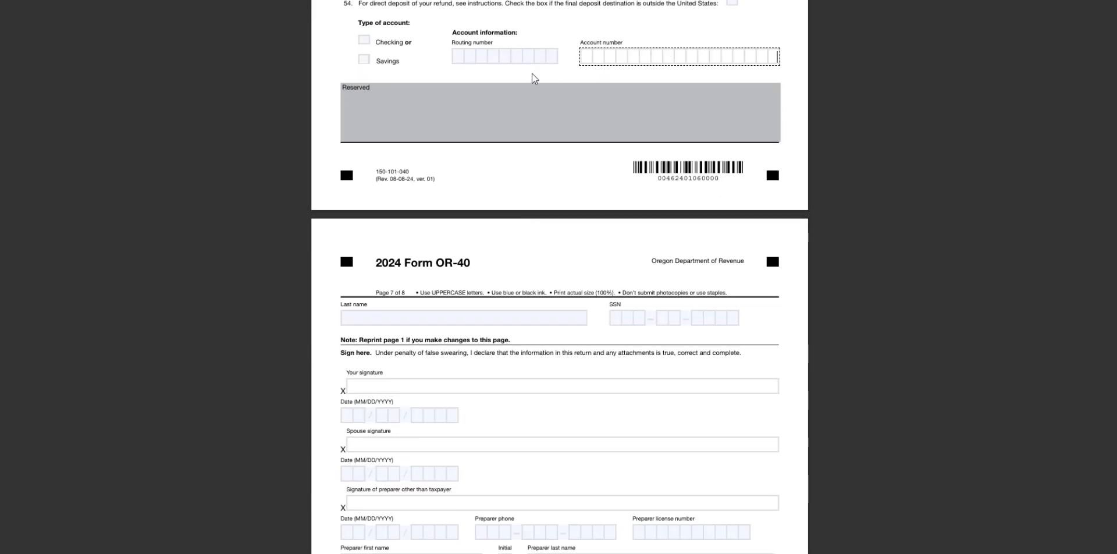
{"action": "scroll", "coordinate": [634, 325], "scroll_direction": "down", "scroll_amount": 3}
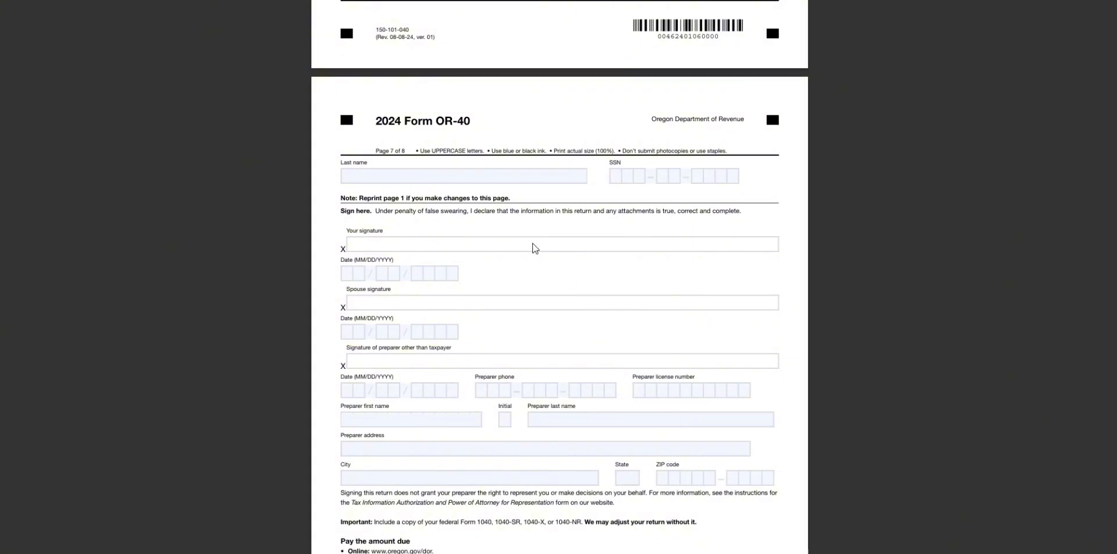
{"action": "scroll", "coordinate": [530, 245], "scroll_direction": "down", "scroll_amount": 3}
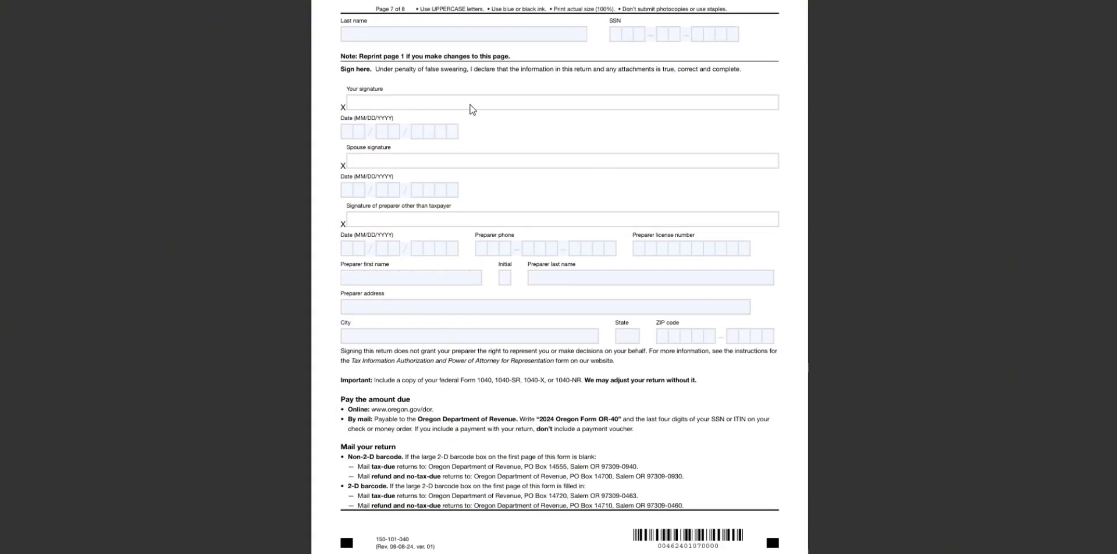
Step: Review the taxpayer signature date field on page 7 and the amended statement section on page 8
{"action": "left_click", "coordinate": [356, 132]}
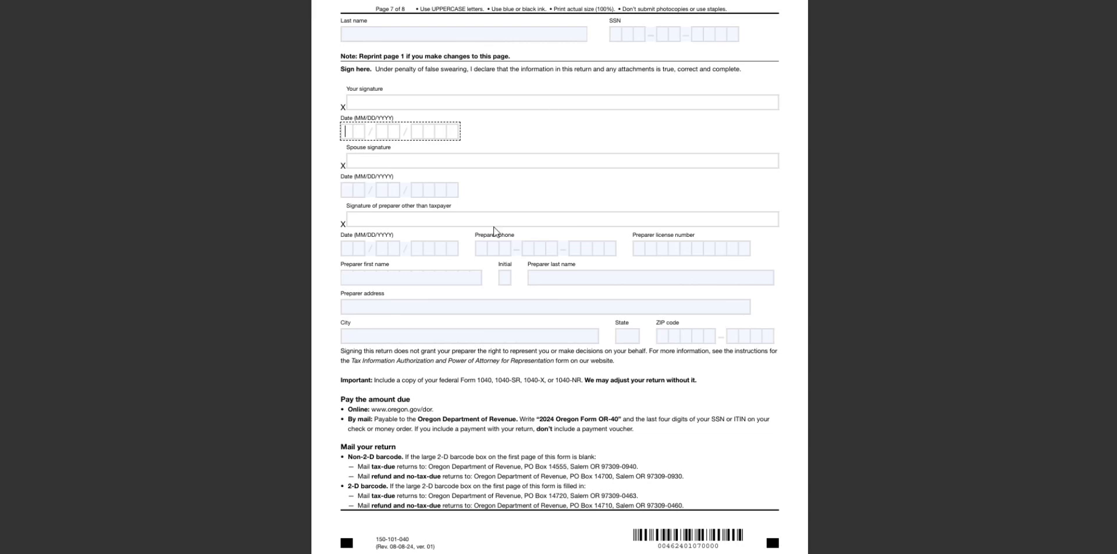
{"action": "scroll", "coordinate": [494, 222], "scroll_direction": "down", "scroll_amount": 7}
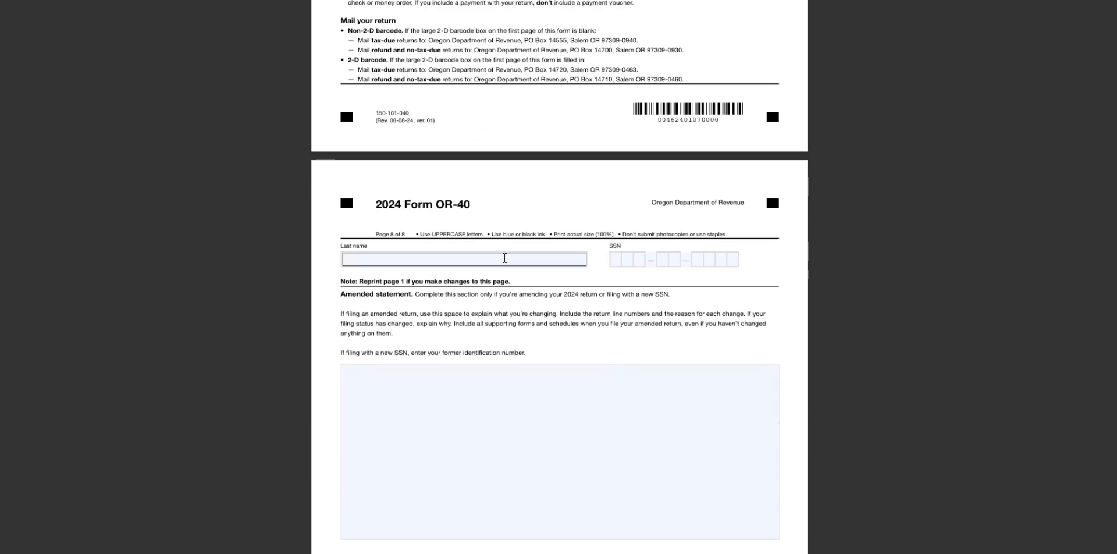
{"action": "scroll", "coordinate": [504, 258], "scroll_direction": "down", "scroll_amount": 3}
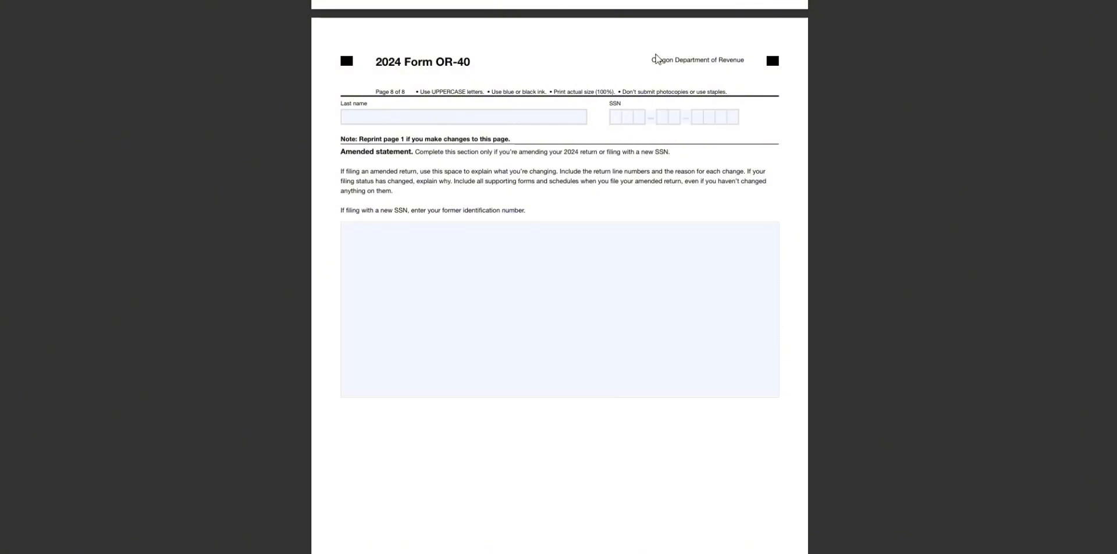
{"action": "scroll", "coordinate": [594, 351], "scroll_direction": "down", "scroll_amount": 2}
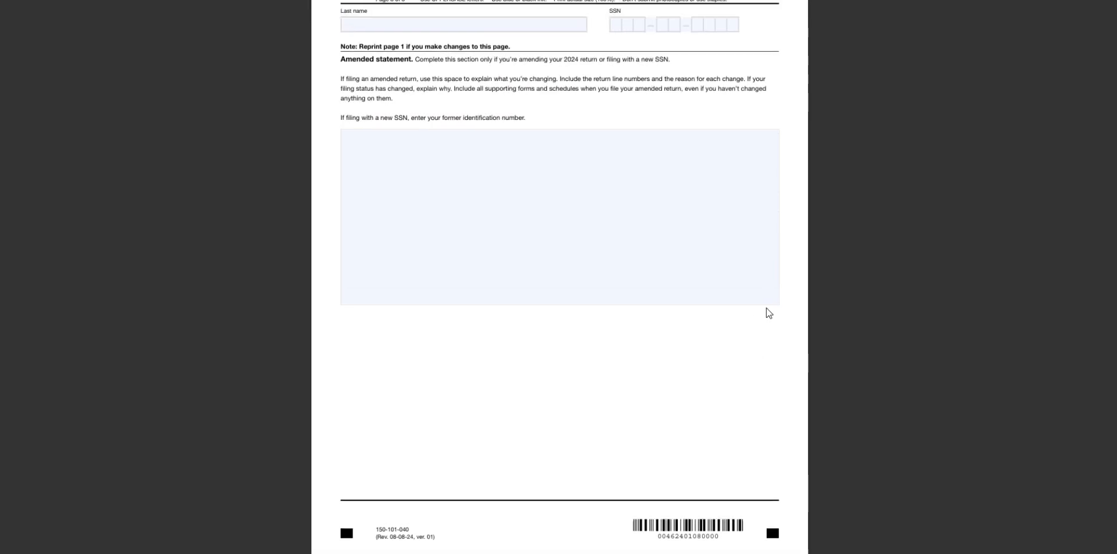
Step: Look over the whole filled-in Form OR-40, from the taxpayer details on page 1 to the amended statement on page 8
{"action": "scroll", "coordinate": [768, 312], "scroll_direction": "up", "scroll_amount": 20}
{"action": "scroll", "coordinate": [878, 352], "scroll_direction": "up", "scroll_amount": 20}
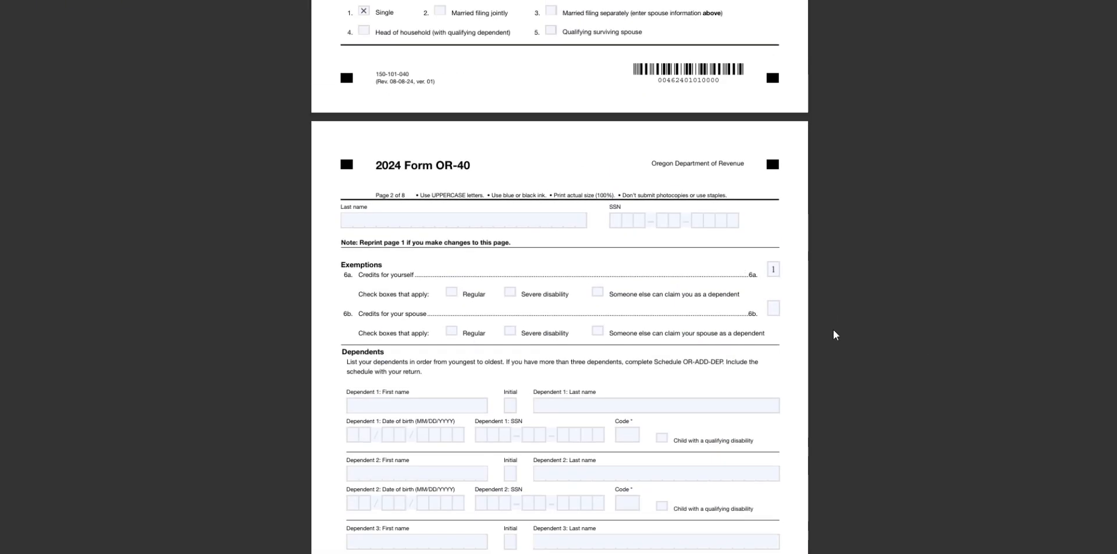
{"action": "scroll", "coordinate": [786, 335], "scroll_direction": "up", "scroll_amount": 8}
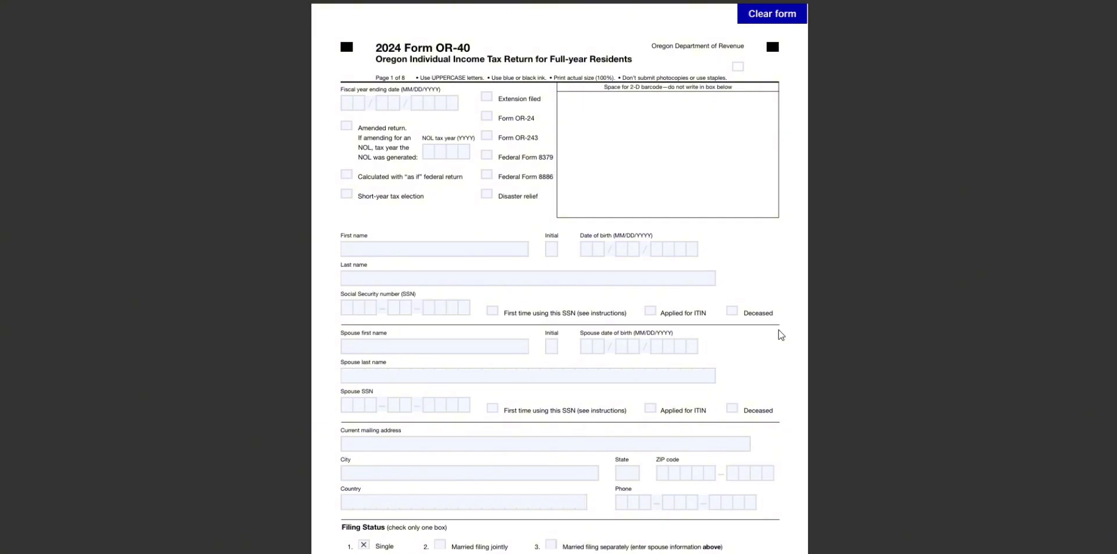
{"action": "scroll", "coordinate": [793, 349], "scroll_direction": "down", "scroll_amount": 20}
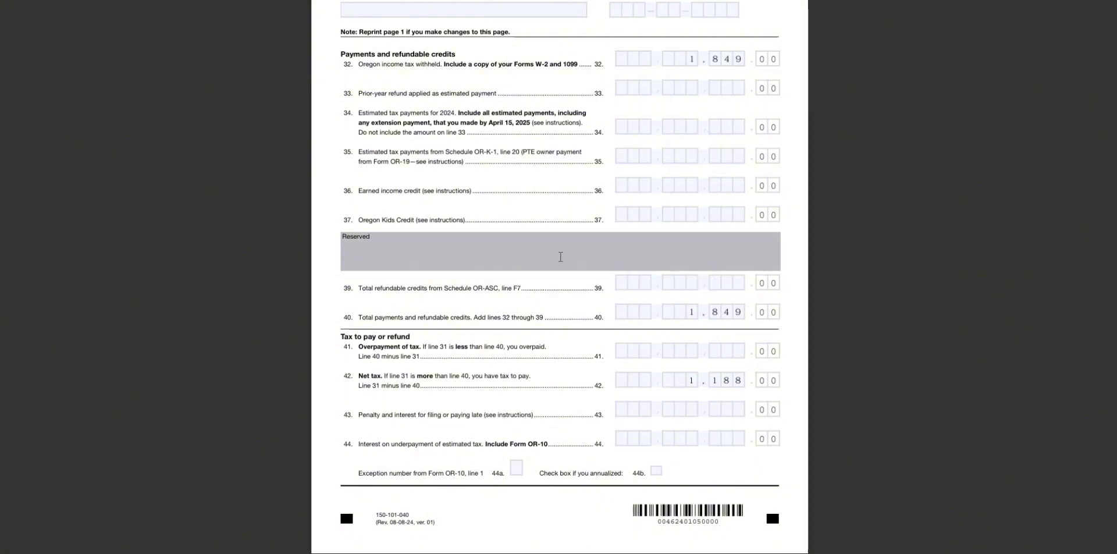
{"action": "scroll", "coordinate": [560, 257], "scroll_direction": "down", "scroll_amount": 20}
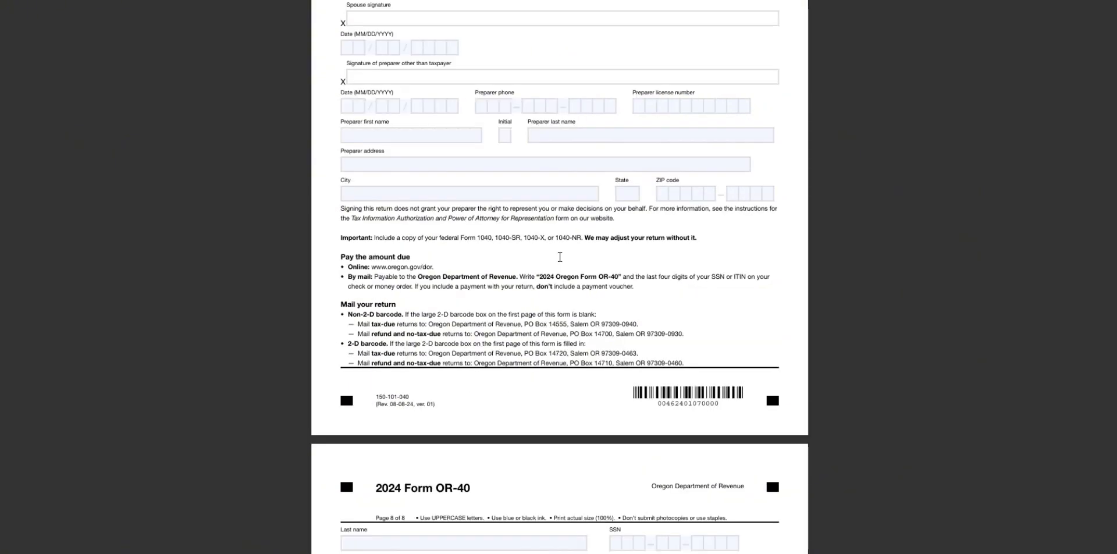
{"action": "scroll", "coordinate": [532, 282], "scroll_direction": "down", "scroll_amount": 8}
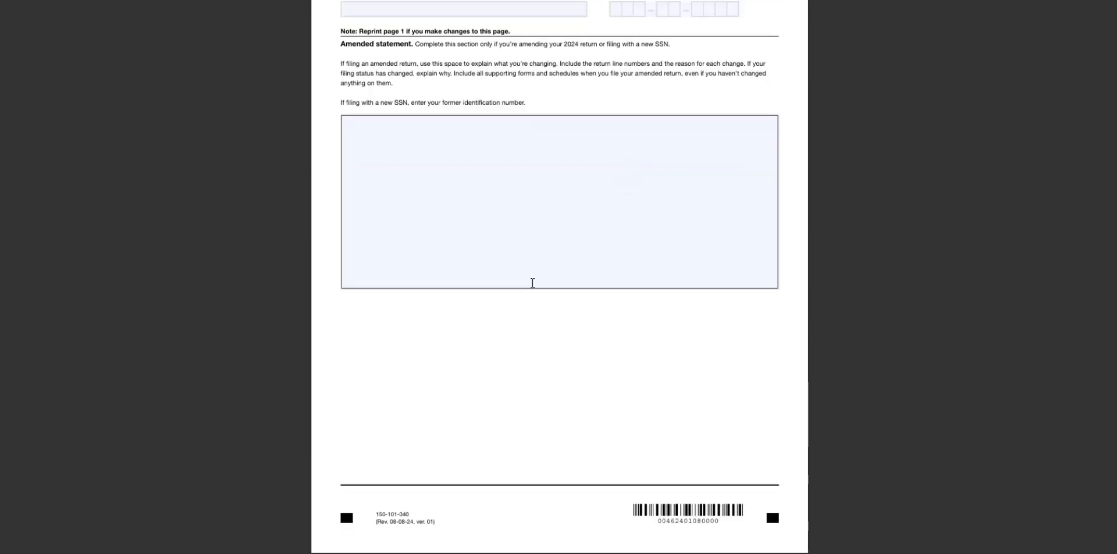
{"action": "scroll", "coordinate": [532, 283], "scroll_direction": "up", "scroll_amount": 20}
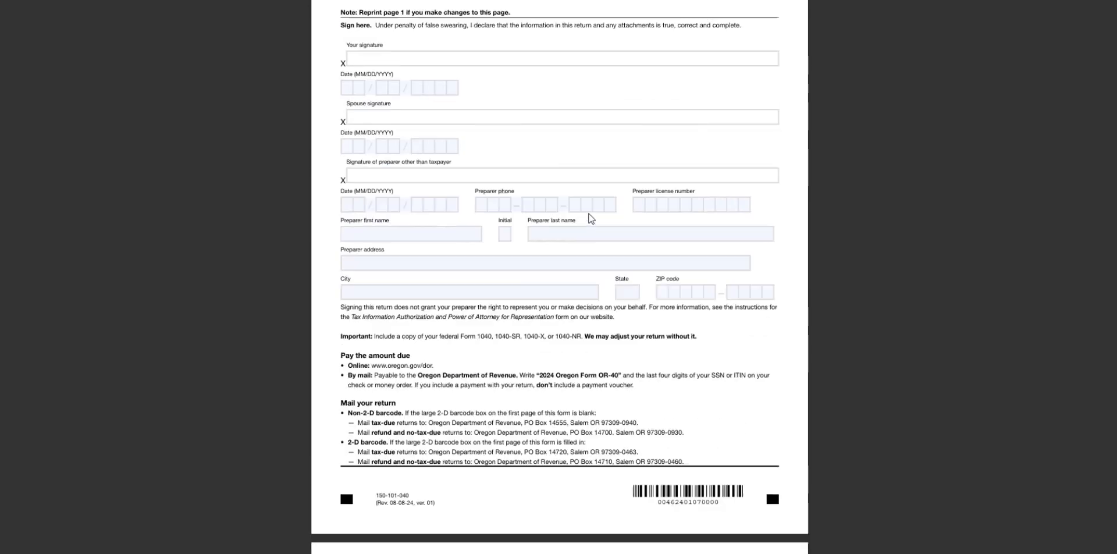
{"action": "scroll", "coordinate": [579, 218], "scroll_direction": "up", "scroll_amount": 20}
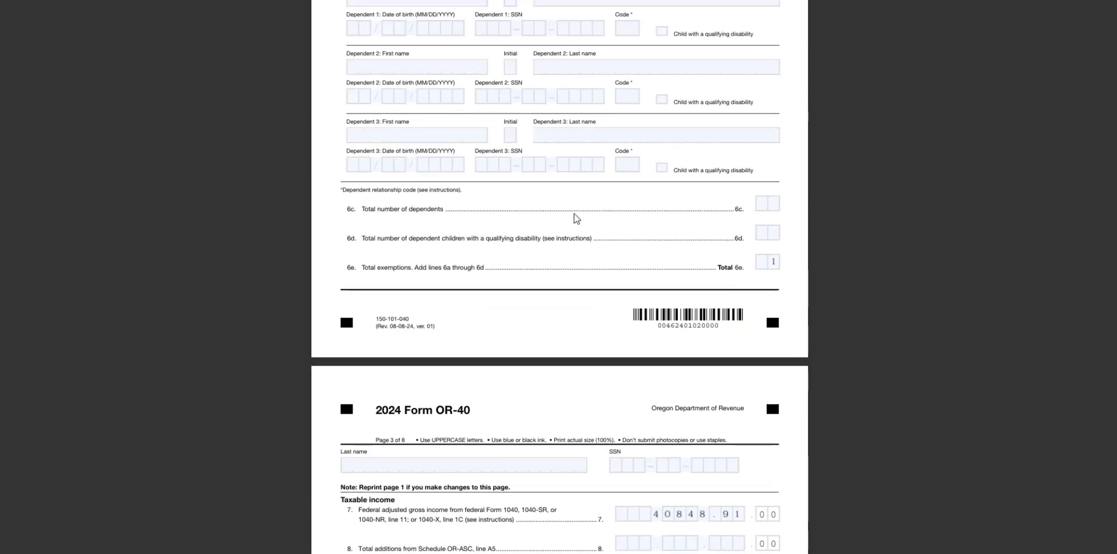
Step: Switch to the 2024 Form OR-40 instructions and skim the filing information, line-by-line guidance, worksheets, tax tables and tax rate charts
{"action": "scroll", "coordinate": [575, 214], "scroll_direction": "up", "scroll_amount": 12}
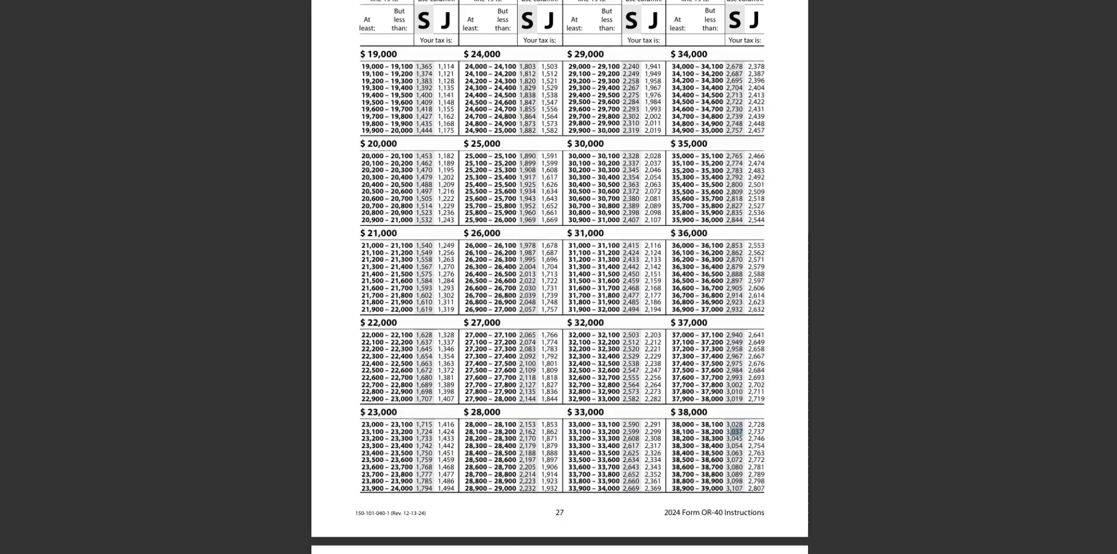
{"action": "scroll", "coordinate": [757, 205], "scroll_direction": "up", "scroll_amount": 20}
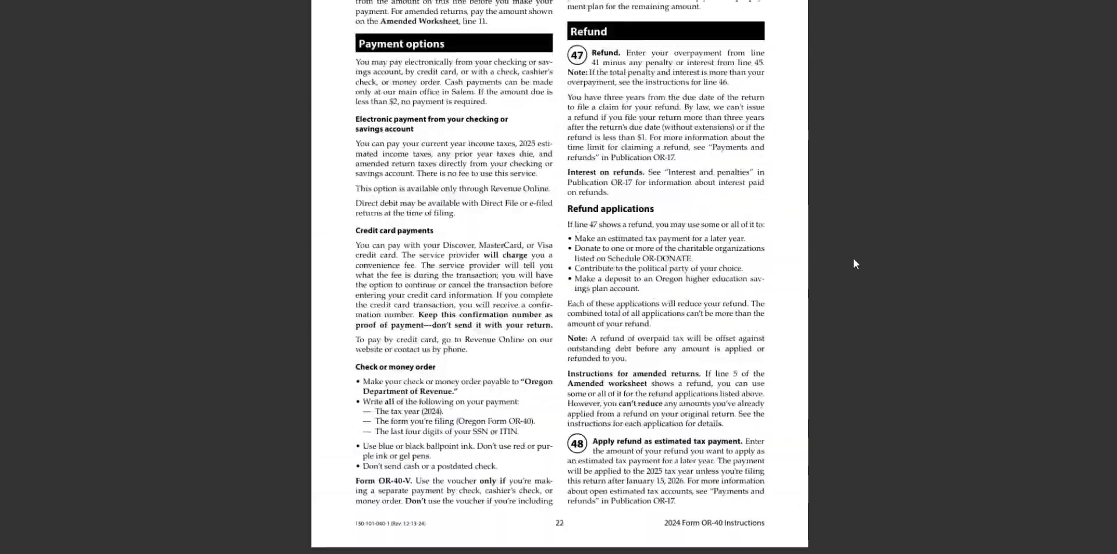
{"action": "scroll", "coordinate": [855, 259], "scroll_direction": "up", "scroll_amount": 20}
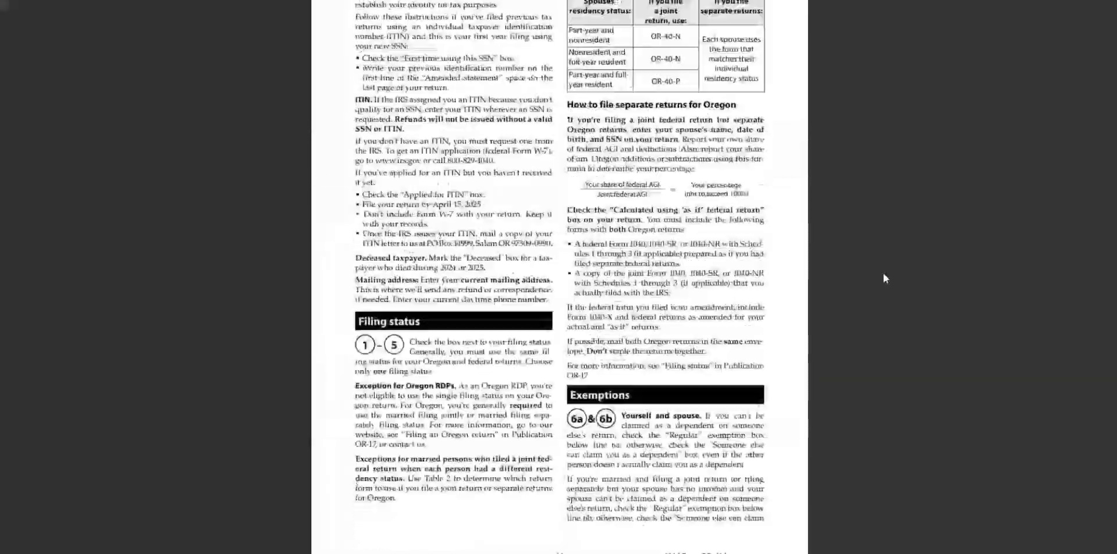
{"action": "scroll", "coordinate": [886, 277], "scroll_direction": "up", "scroll_amount": 20}
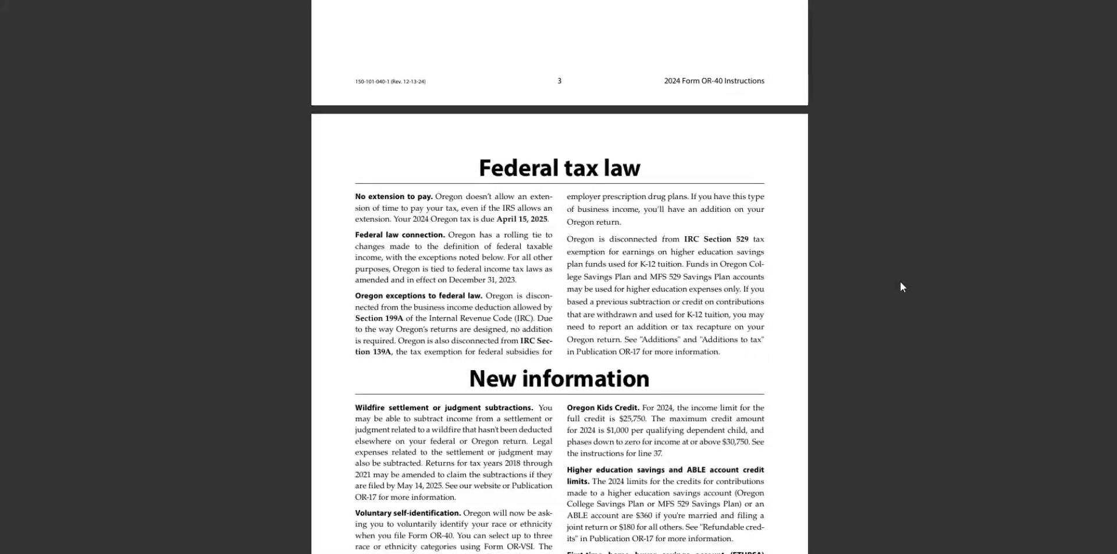
{"action": "scroll", "coordinate": [900, 282], "scroll_direction": "up", "scroll_amount": 10}
{"action": "scroll", "coordinate": [879, 259], "scroll_direction": "down", "scroll_amount": 20}
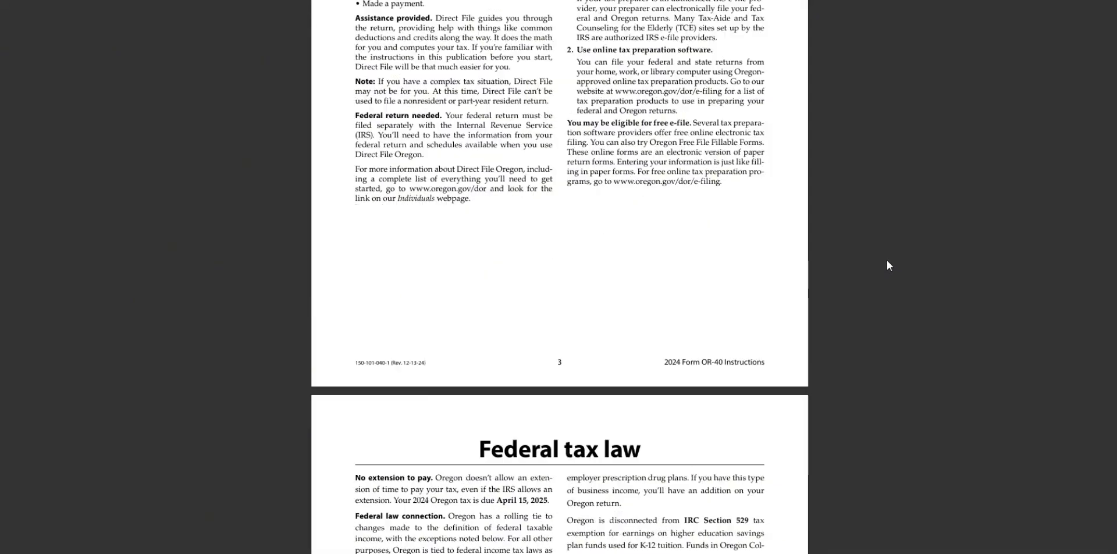
{"action": "scroll", "coordinate": [886, 262], "scroll_direction": "down", "scroll_amount": 20}
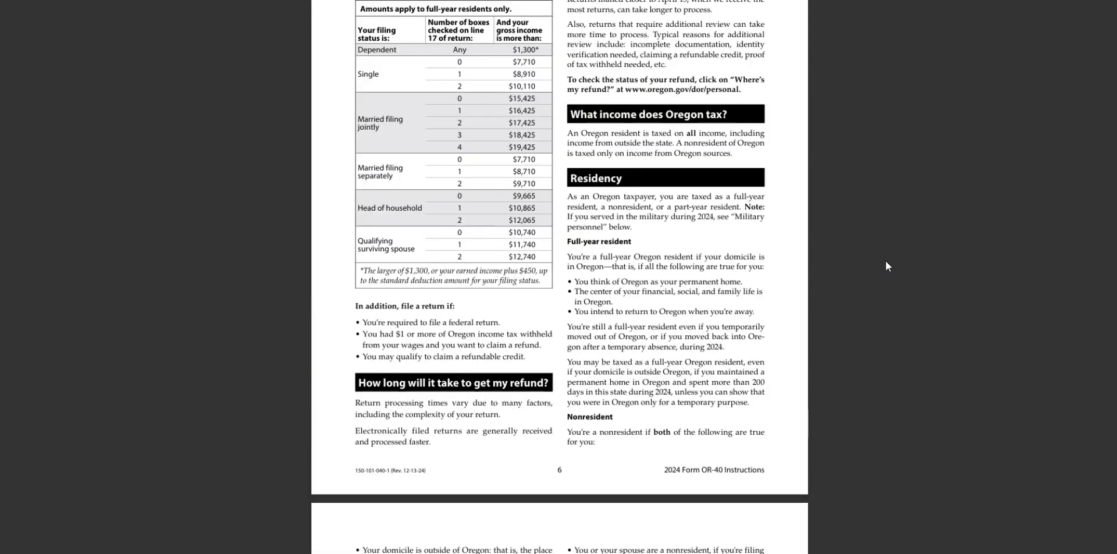
{"action": "scroll", "coordinate": [886, 260], "scroll_direction": "down", "scroll_amount": 20}
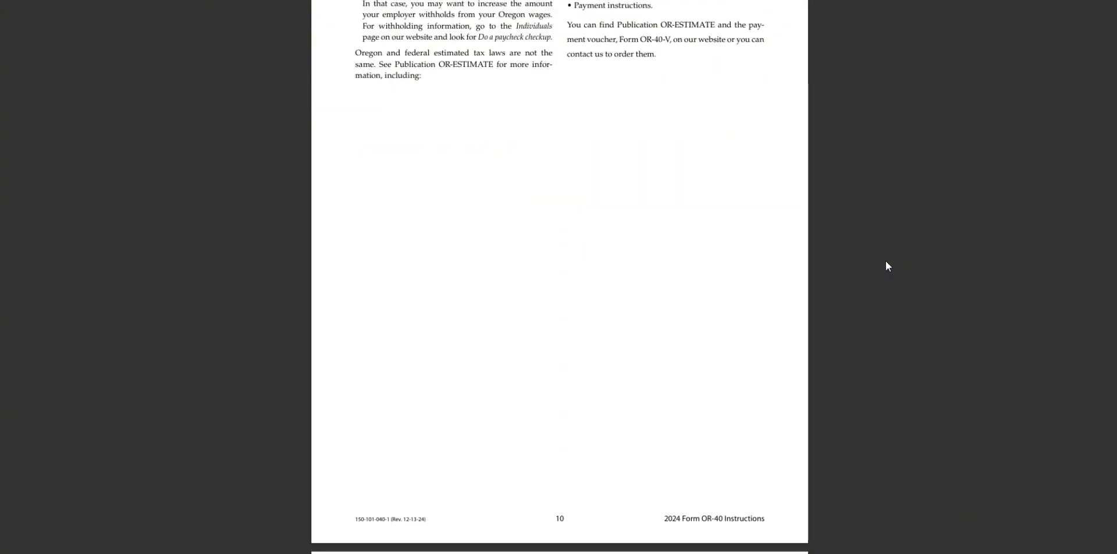
{"action": "scroll", "coordinate": [885, 260], "scroll_direction": "down", "scroll_amount": 9}
{"action": "scroll", "coordinate": [878, 261], "scroll_direction": "down", "scroll_amount": 9}
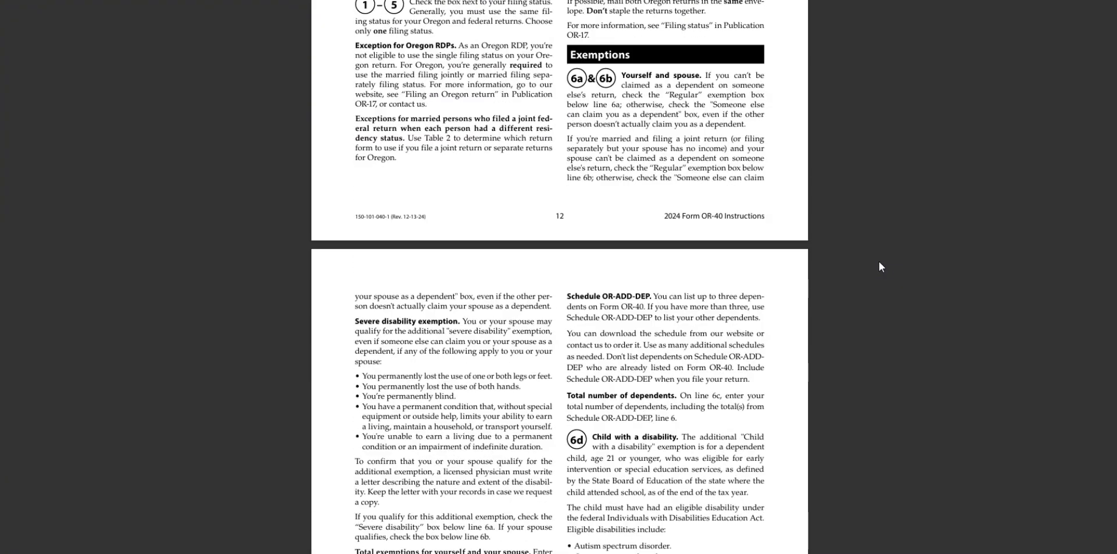
{"action": "scroll", "coordinate": [879, 261], "scroll_direction": "down", "scroll_amount": 20}
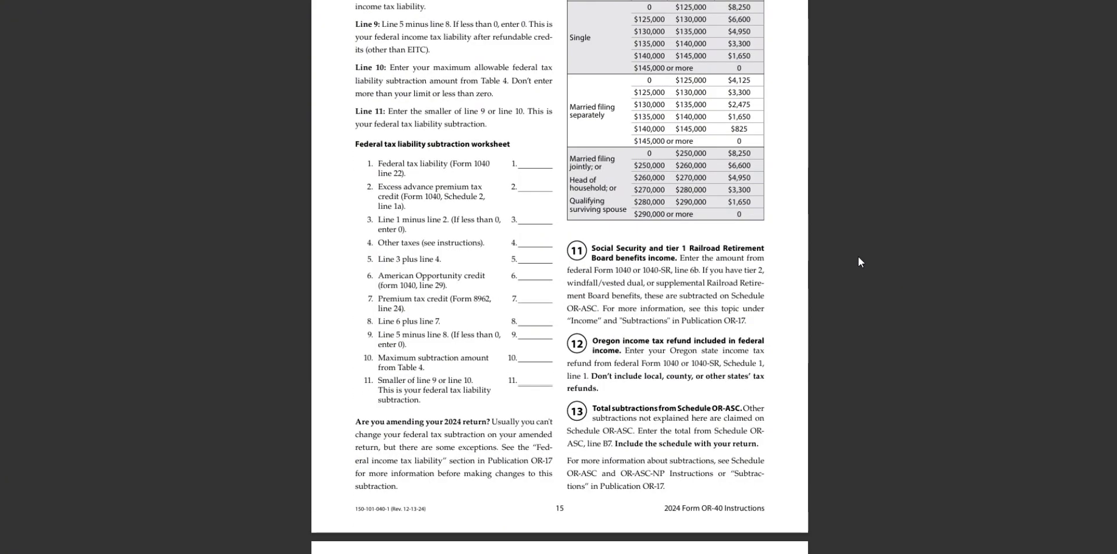
{"action": "scroll", "coordinate": [856, 256], "scroll_direction": "down", "scroll_amount": 15}
{"action": "scroll", "coordinate": [854, 256], "scroll_direction": "down", "scroll_amount": 15}
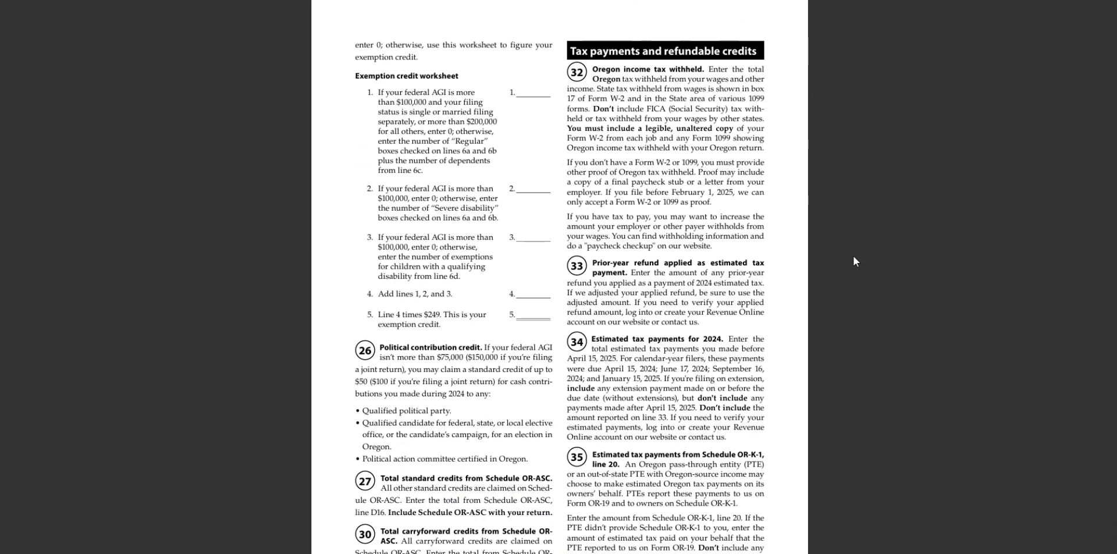
{"action": "scroll", "coordinate": [854, 256], "scroll_direction": "down", "scroll_amount": 15}
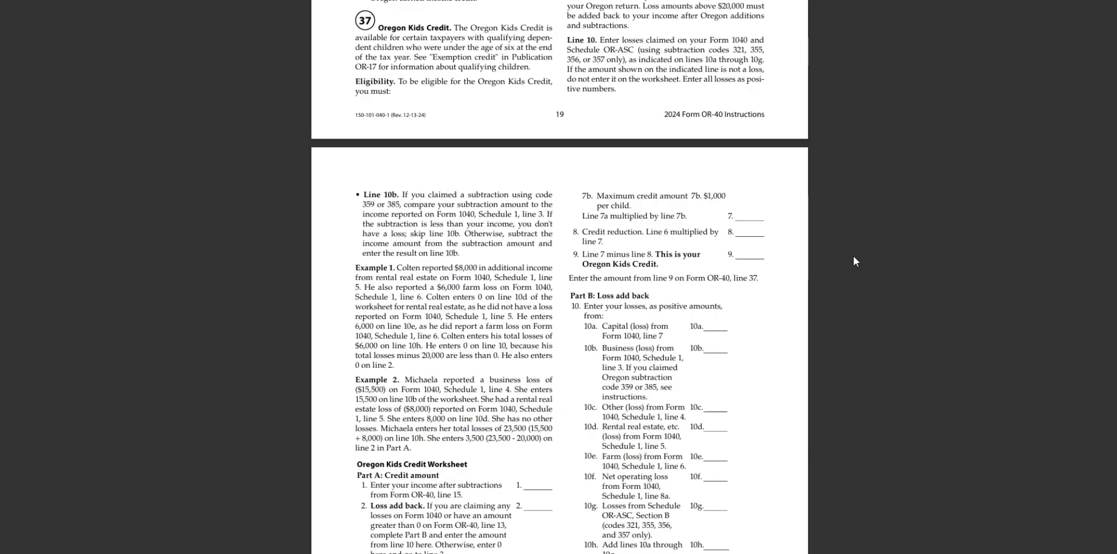
{"action": "scroll", "coordinate": [854, 256], "scroll_direction": "down", "scroll_amount": 20}
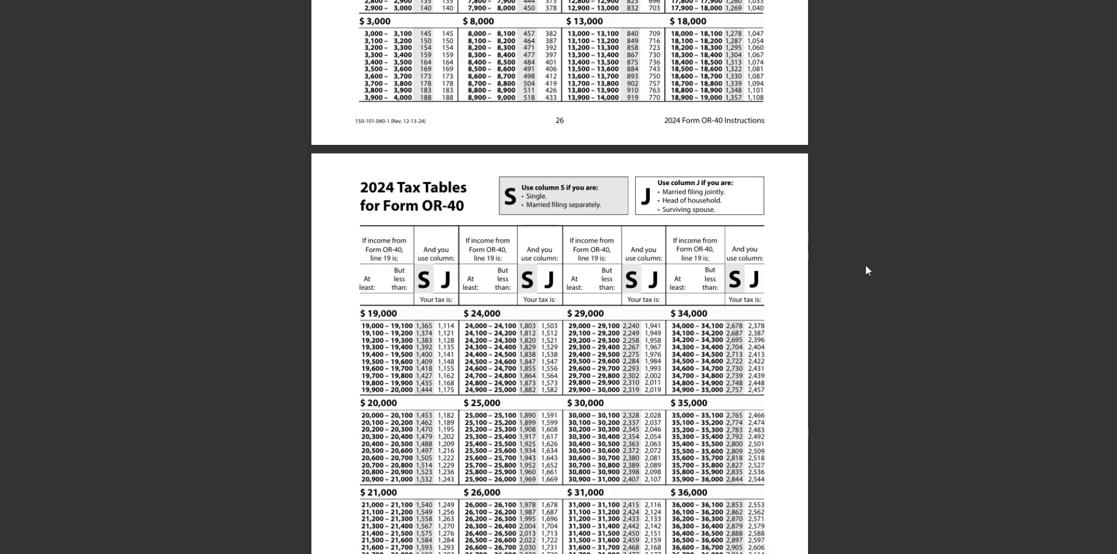
{"action": "scroll", "coordinate": [865, 265], "scroll_direction": "down", "scroll_amount": 15}
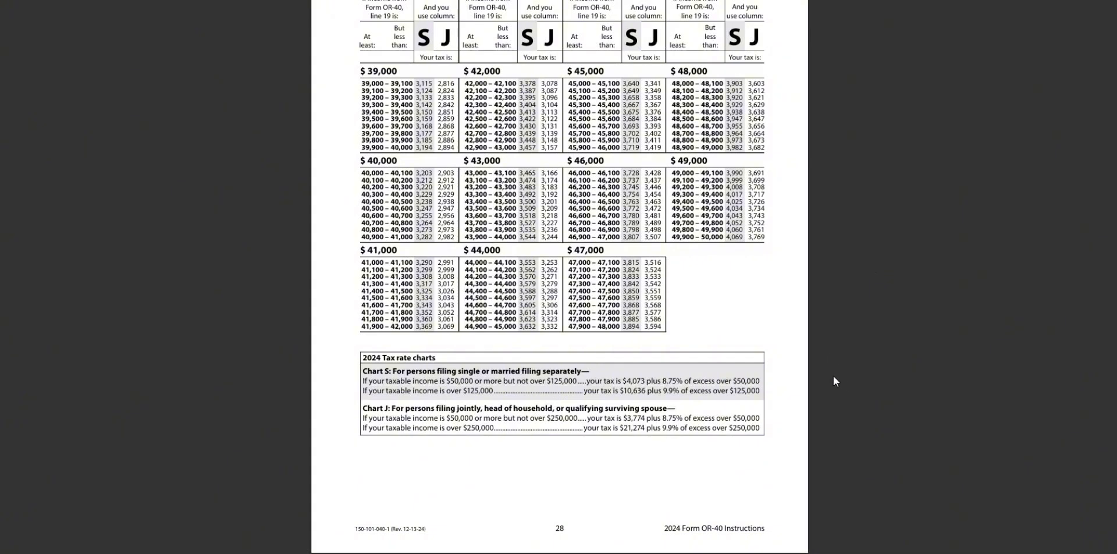